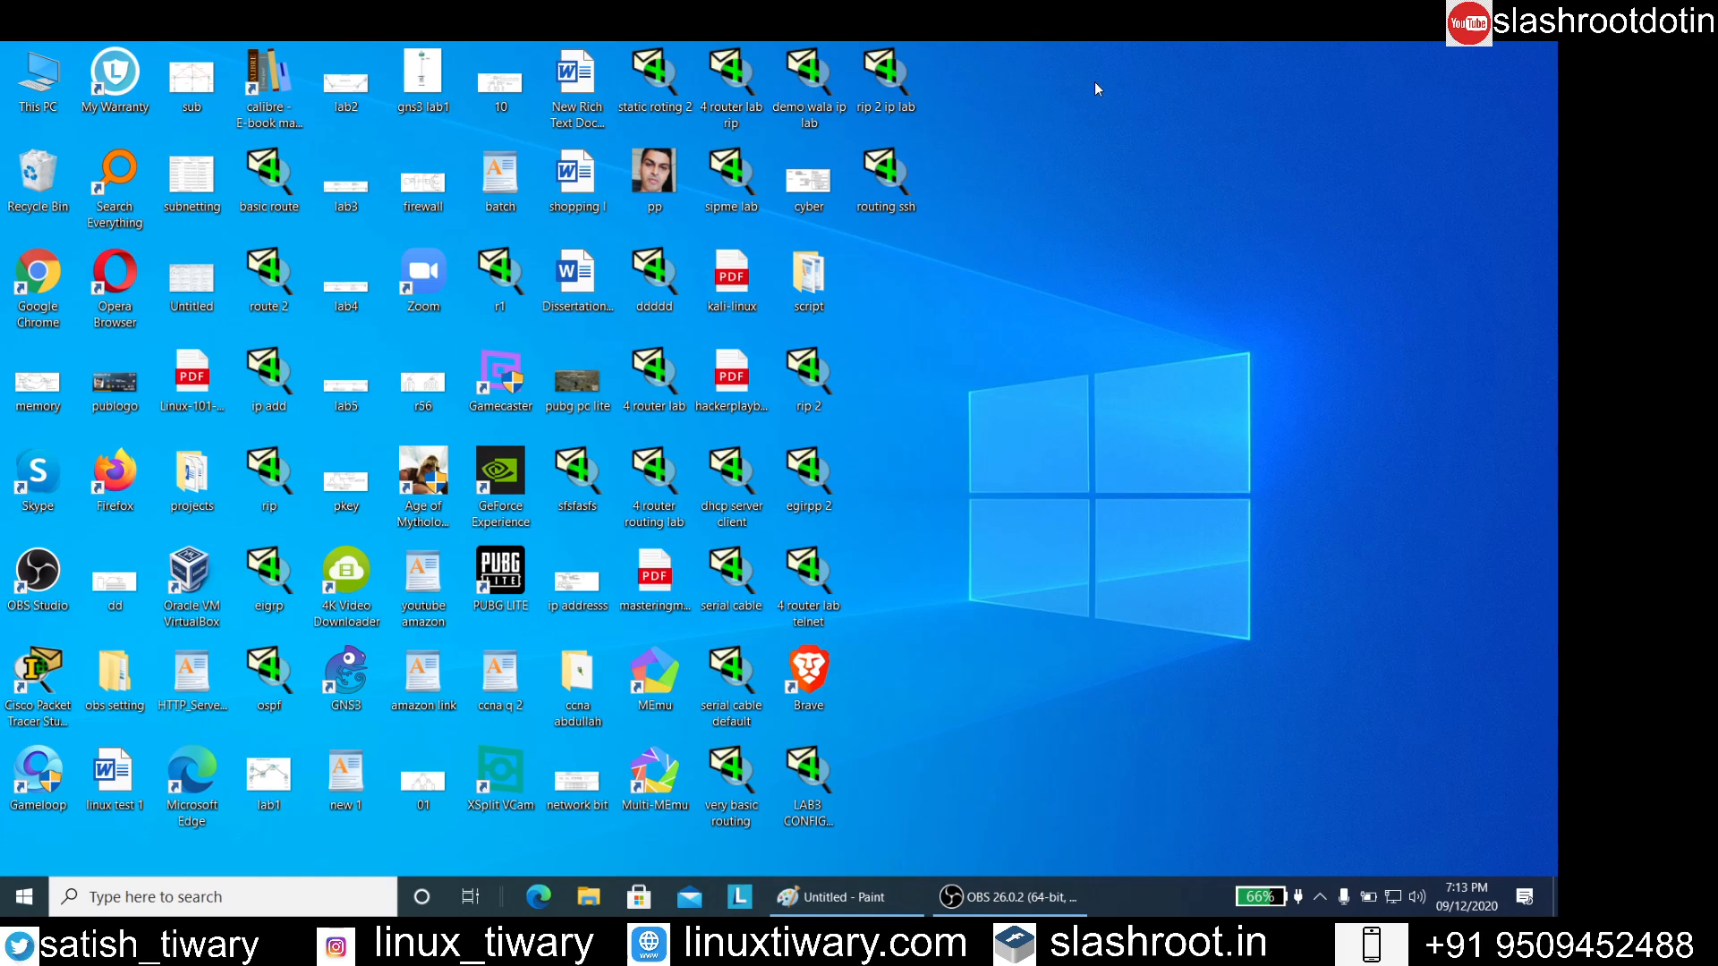
Open Command Prompt and run ipconfig to list the computer's network adapter settings
{"action": "key", "text": "super+r"}
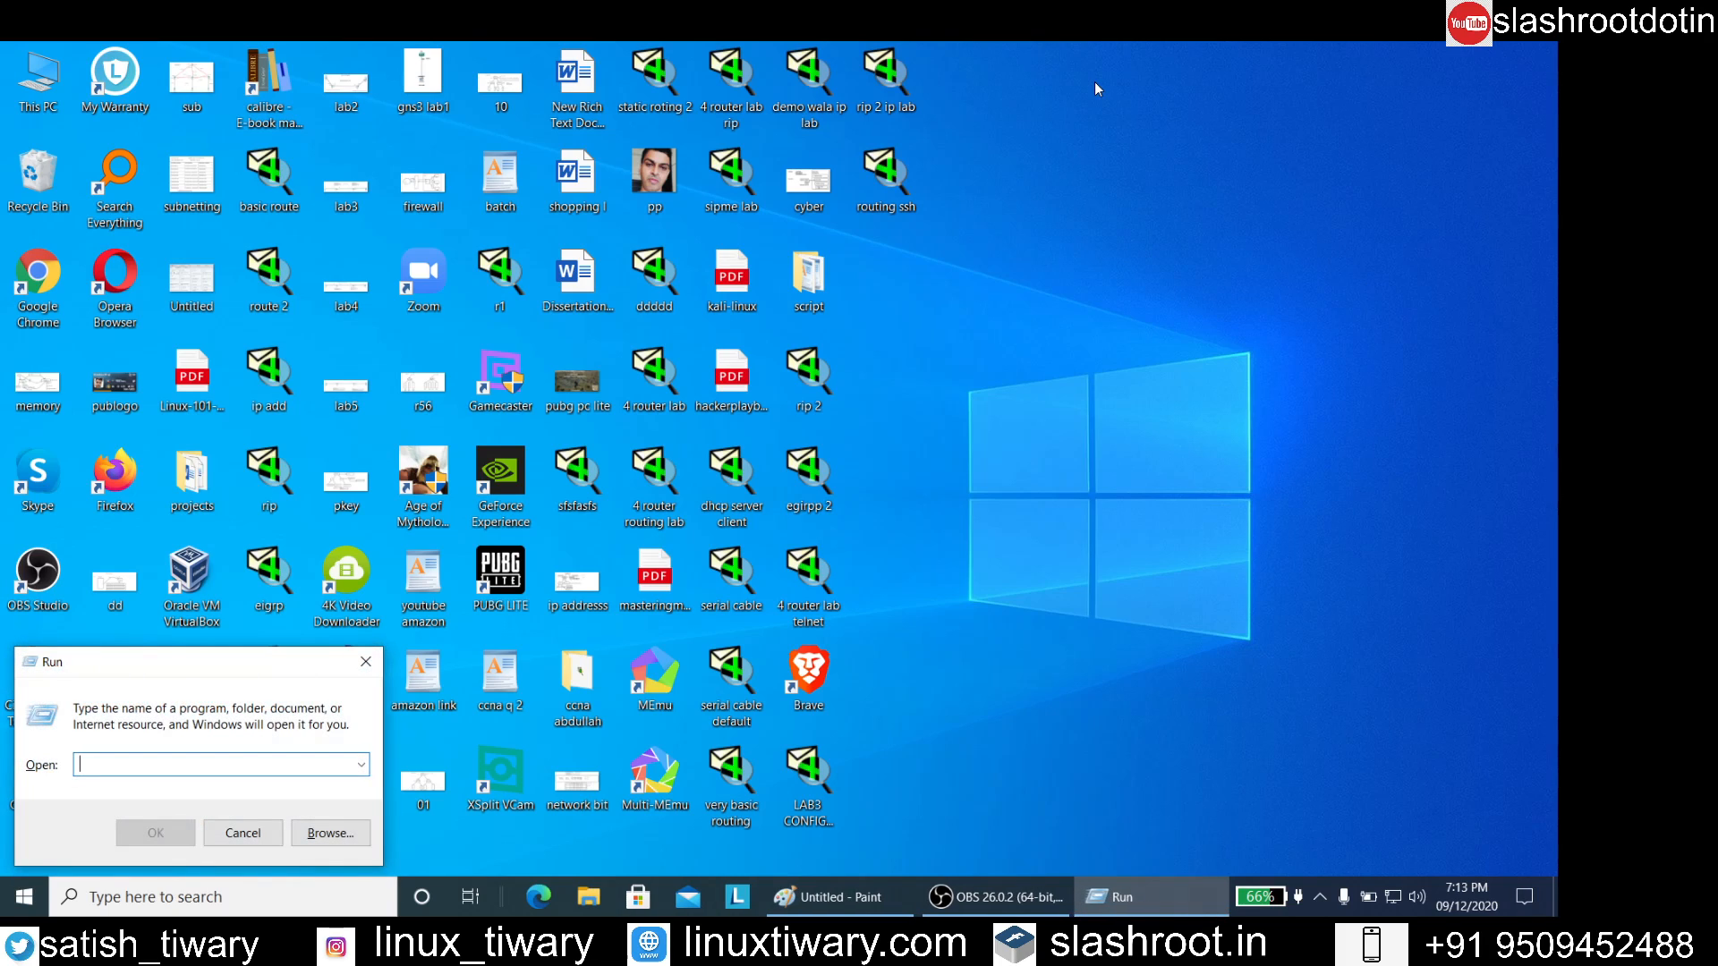
{"action": "type", "text": "cmd"}
{"action": "key", "text": "Return"}
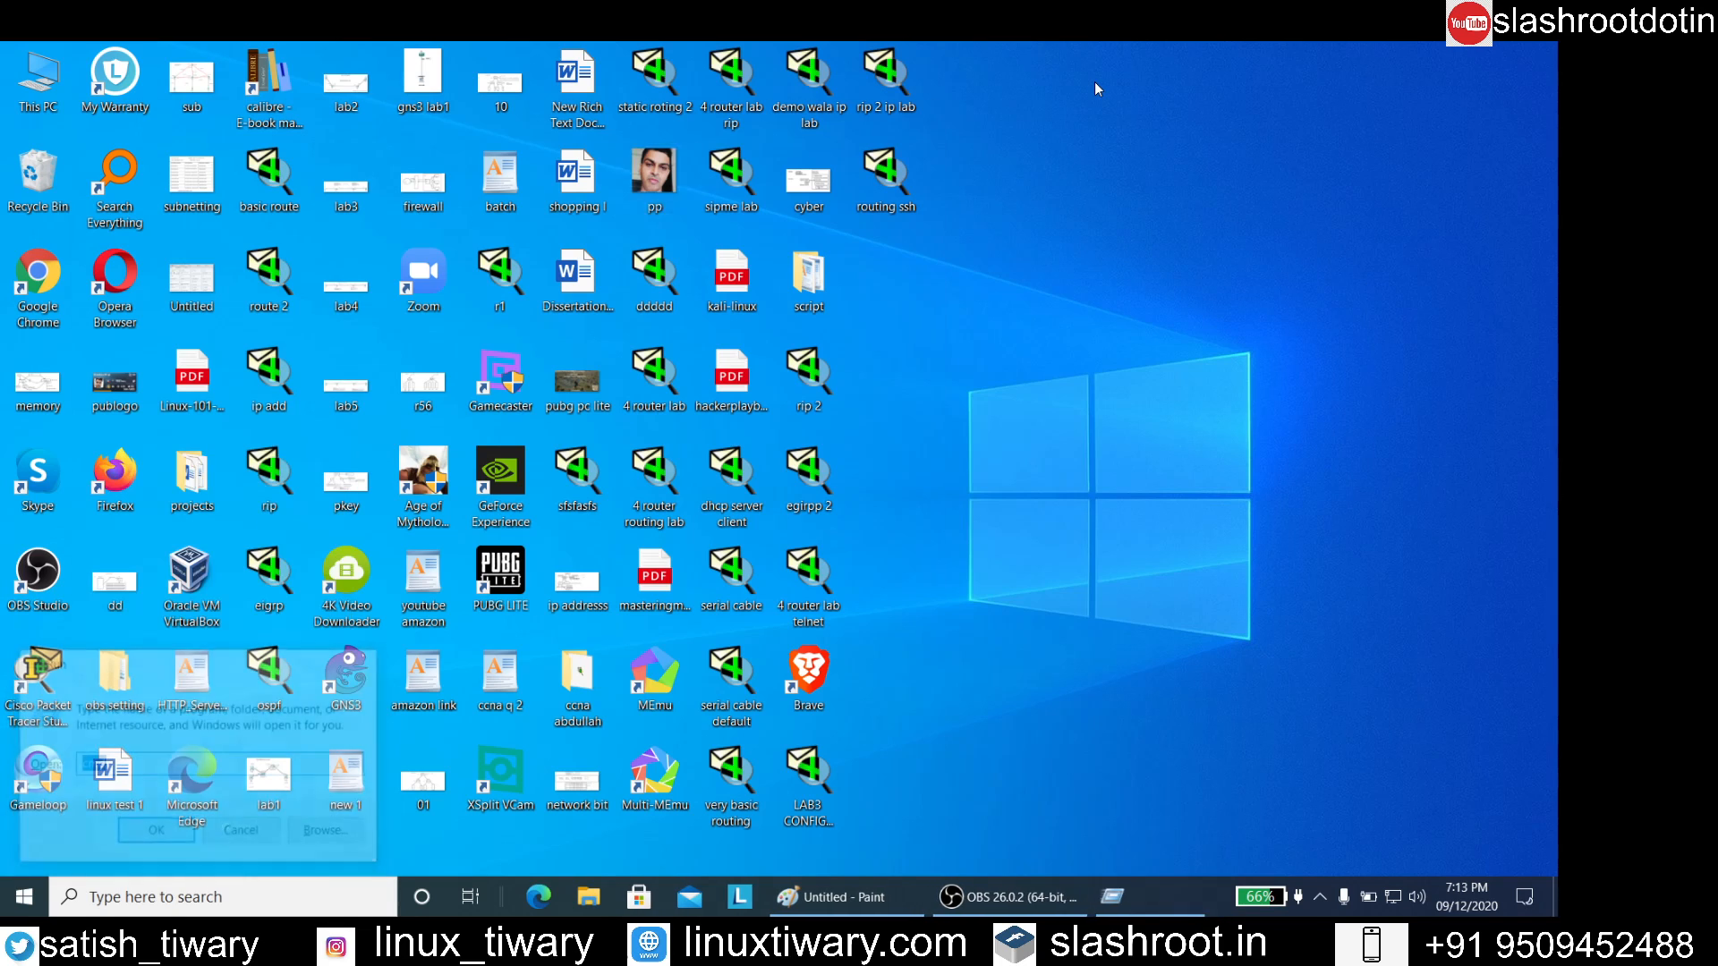
{"action": "type", "text": "i"}
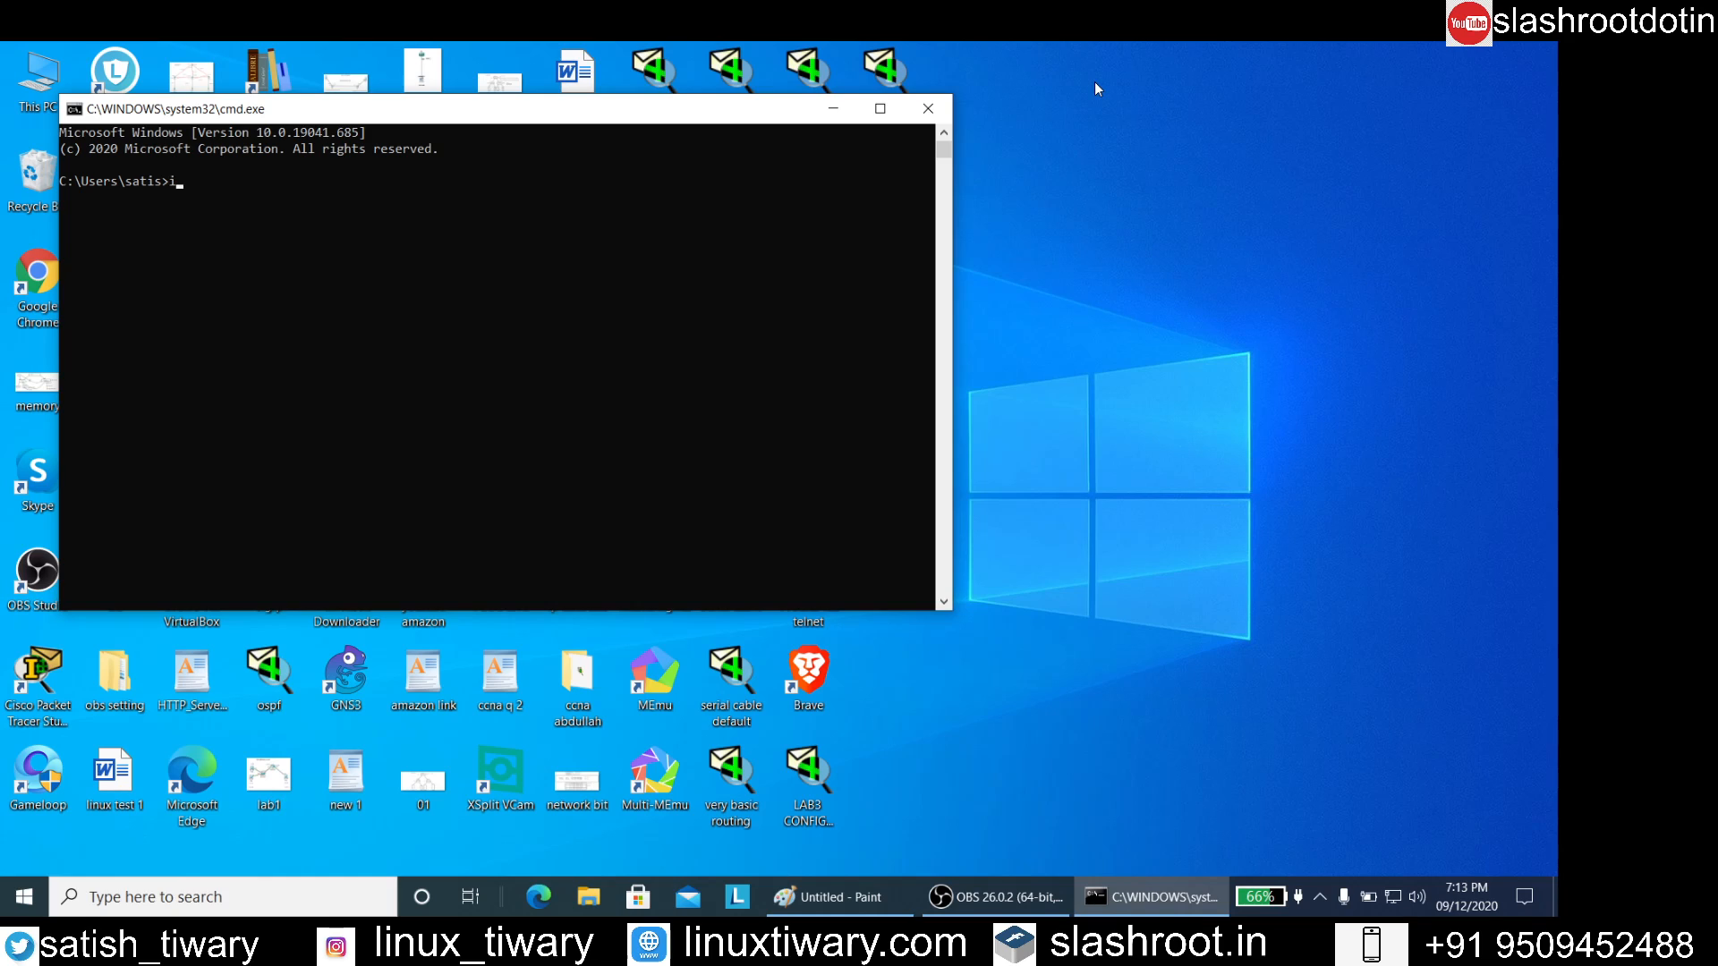
{"action": "type", "text": "pconfig"}
{"action": "key", "text": "Return"}
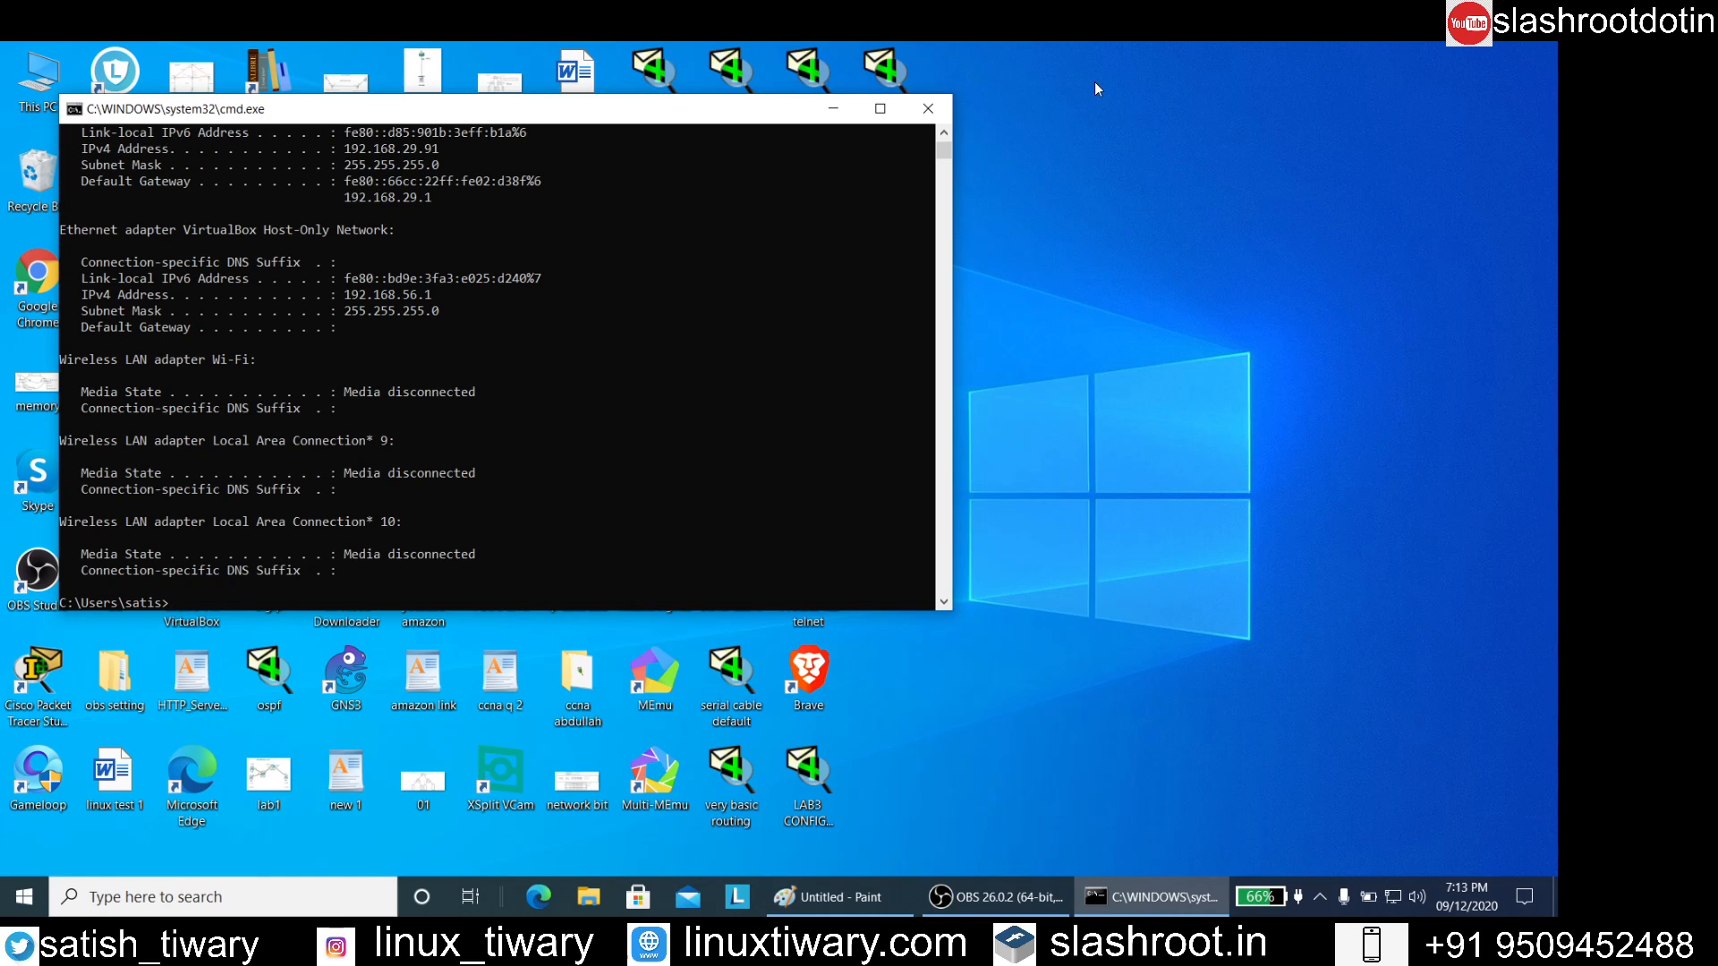
Enlarge the Command Prompt window to read the Ethernet adapter's default gateway address, and close the window
{"action": "scroll", "coordinate": [730, 222], "scroll_direction": "up", "scroll_amount": 3}
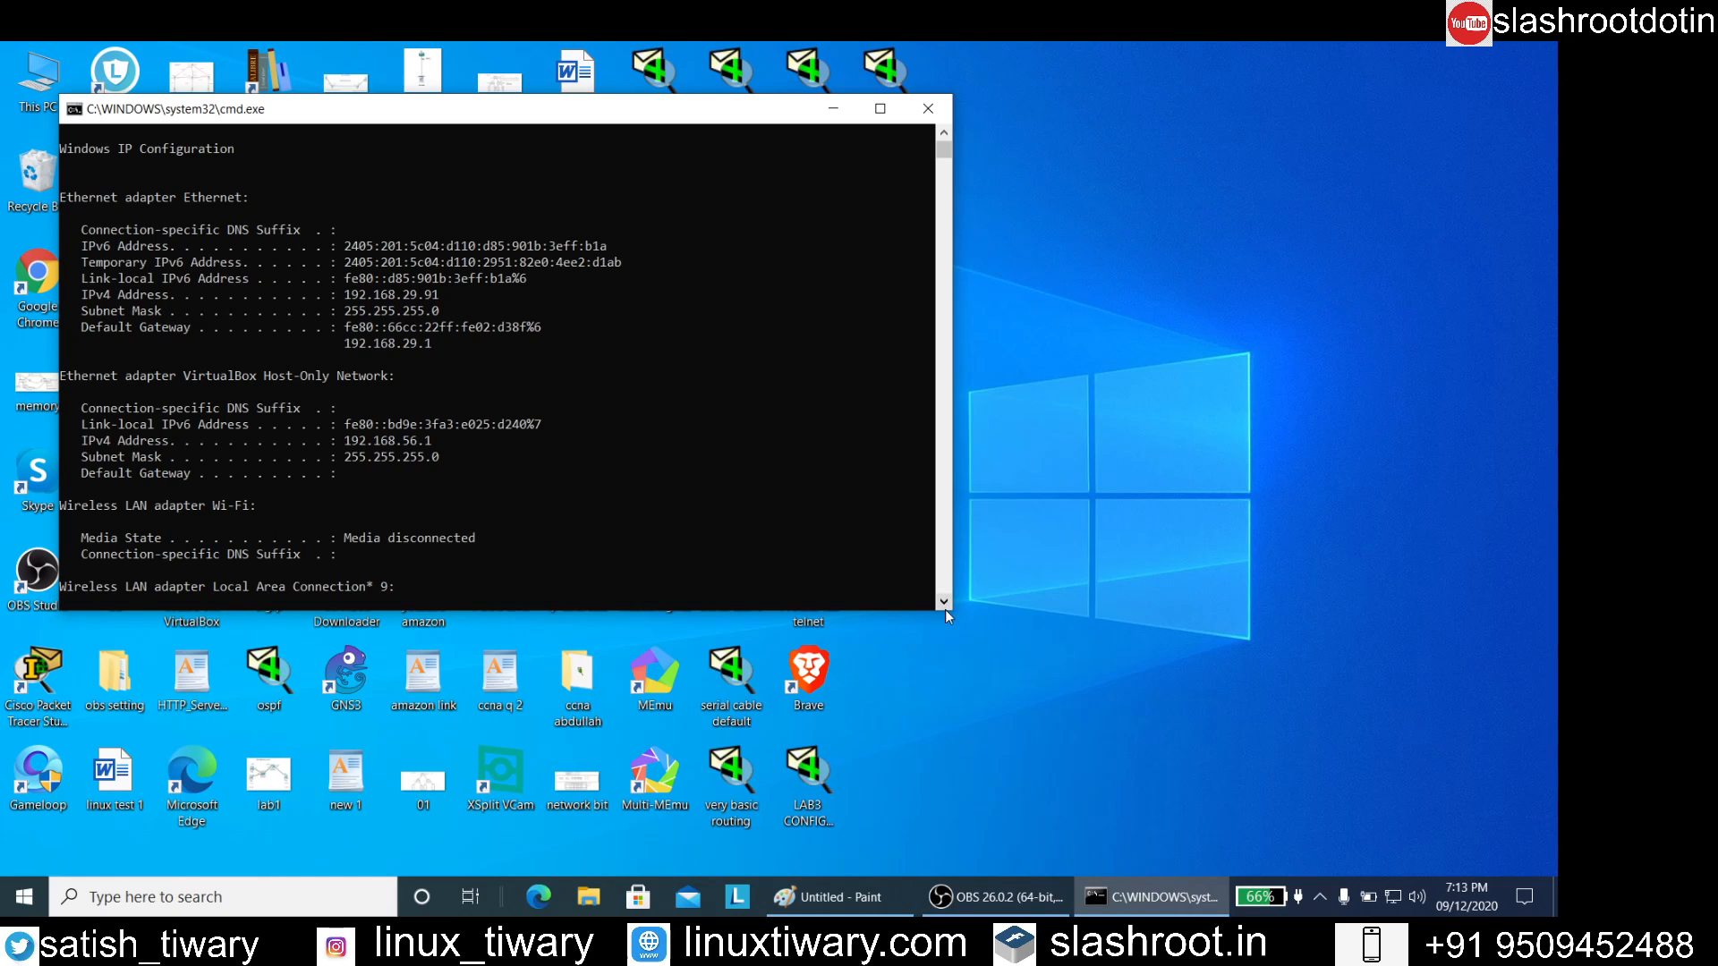
{"action": "left_click_drag", "start_coordinate": [949, 610], "coordinate": [1105, 863]}
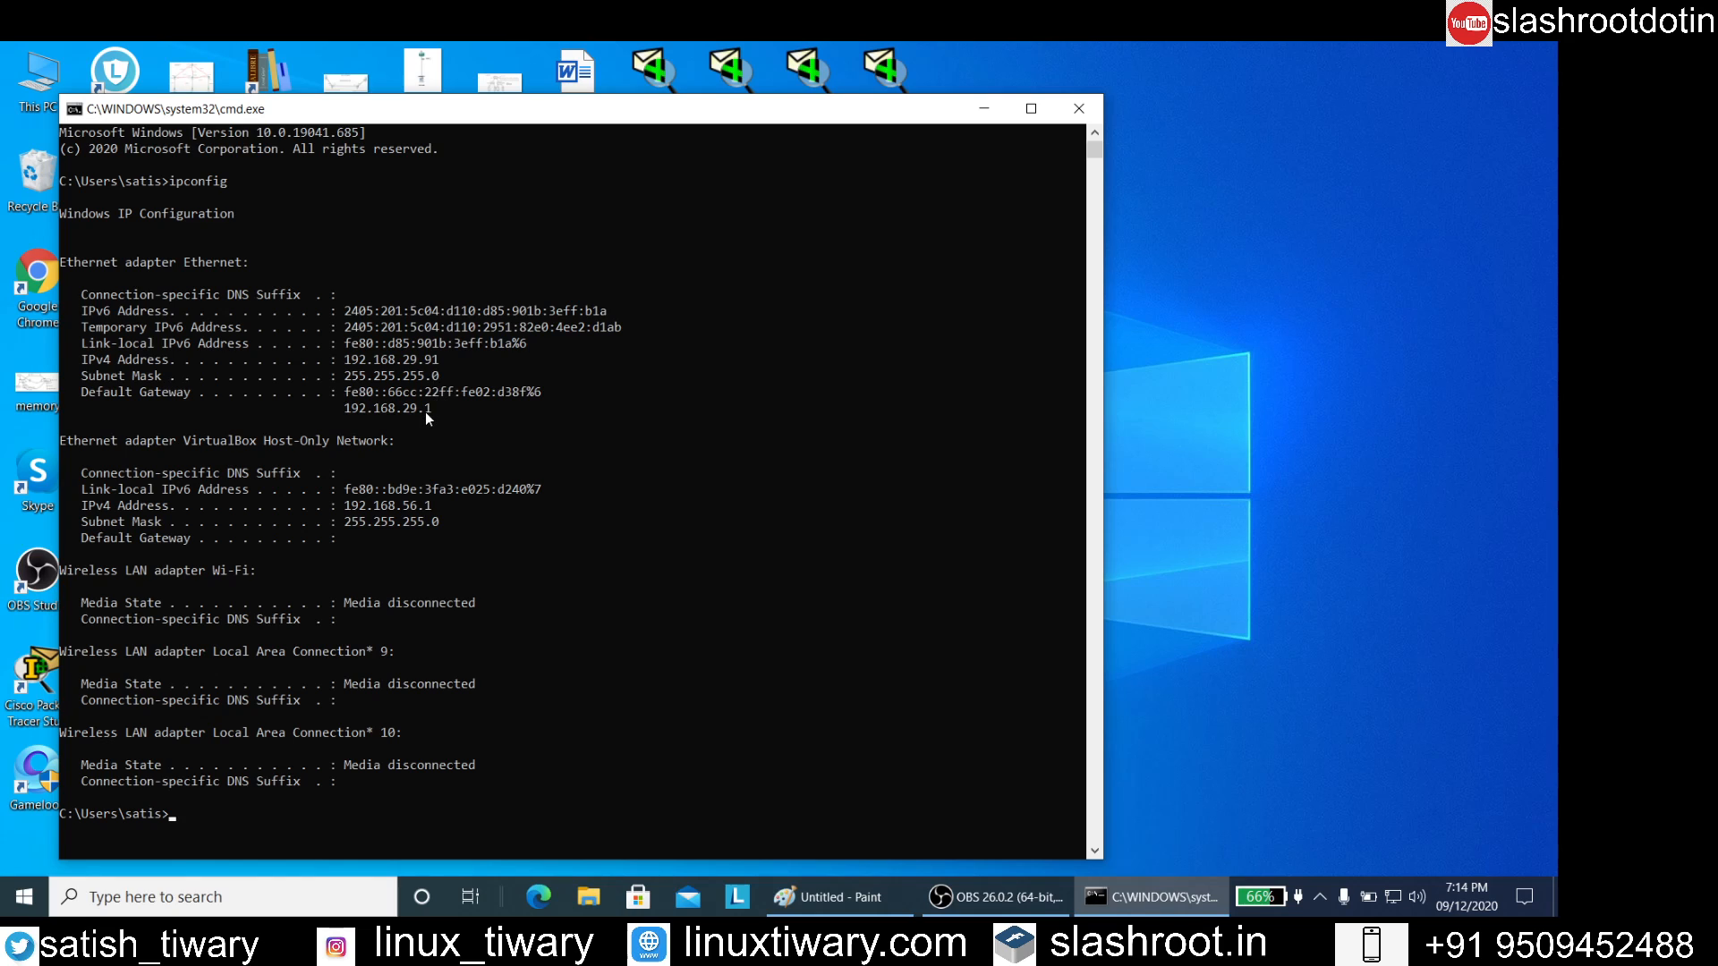
{"action": "left_click", "coordinate": [1078, 108]}
Open Google Chrome and go to the router's login page at 192.168.29.1
{"action": "double_click", "coordinate": [37, 273]}
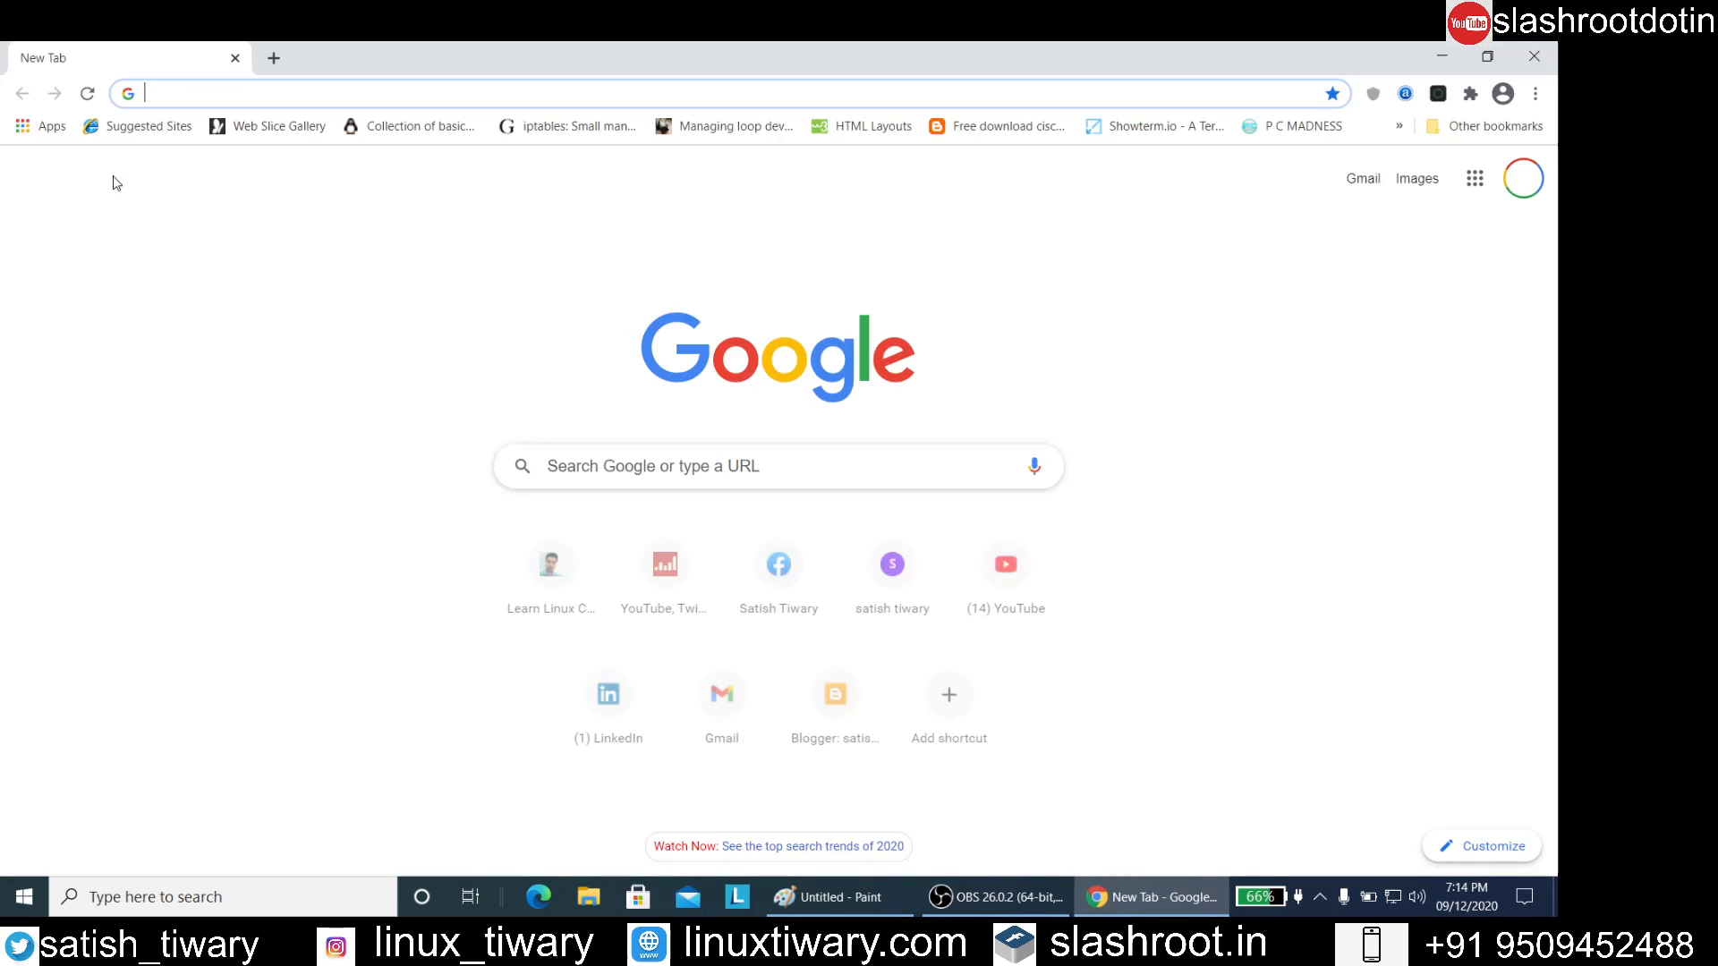
{"action": "left_click", "coordinate": [204, 94]}
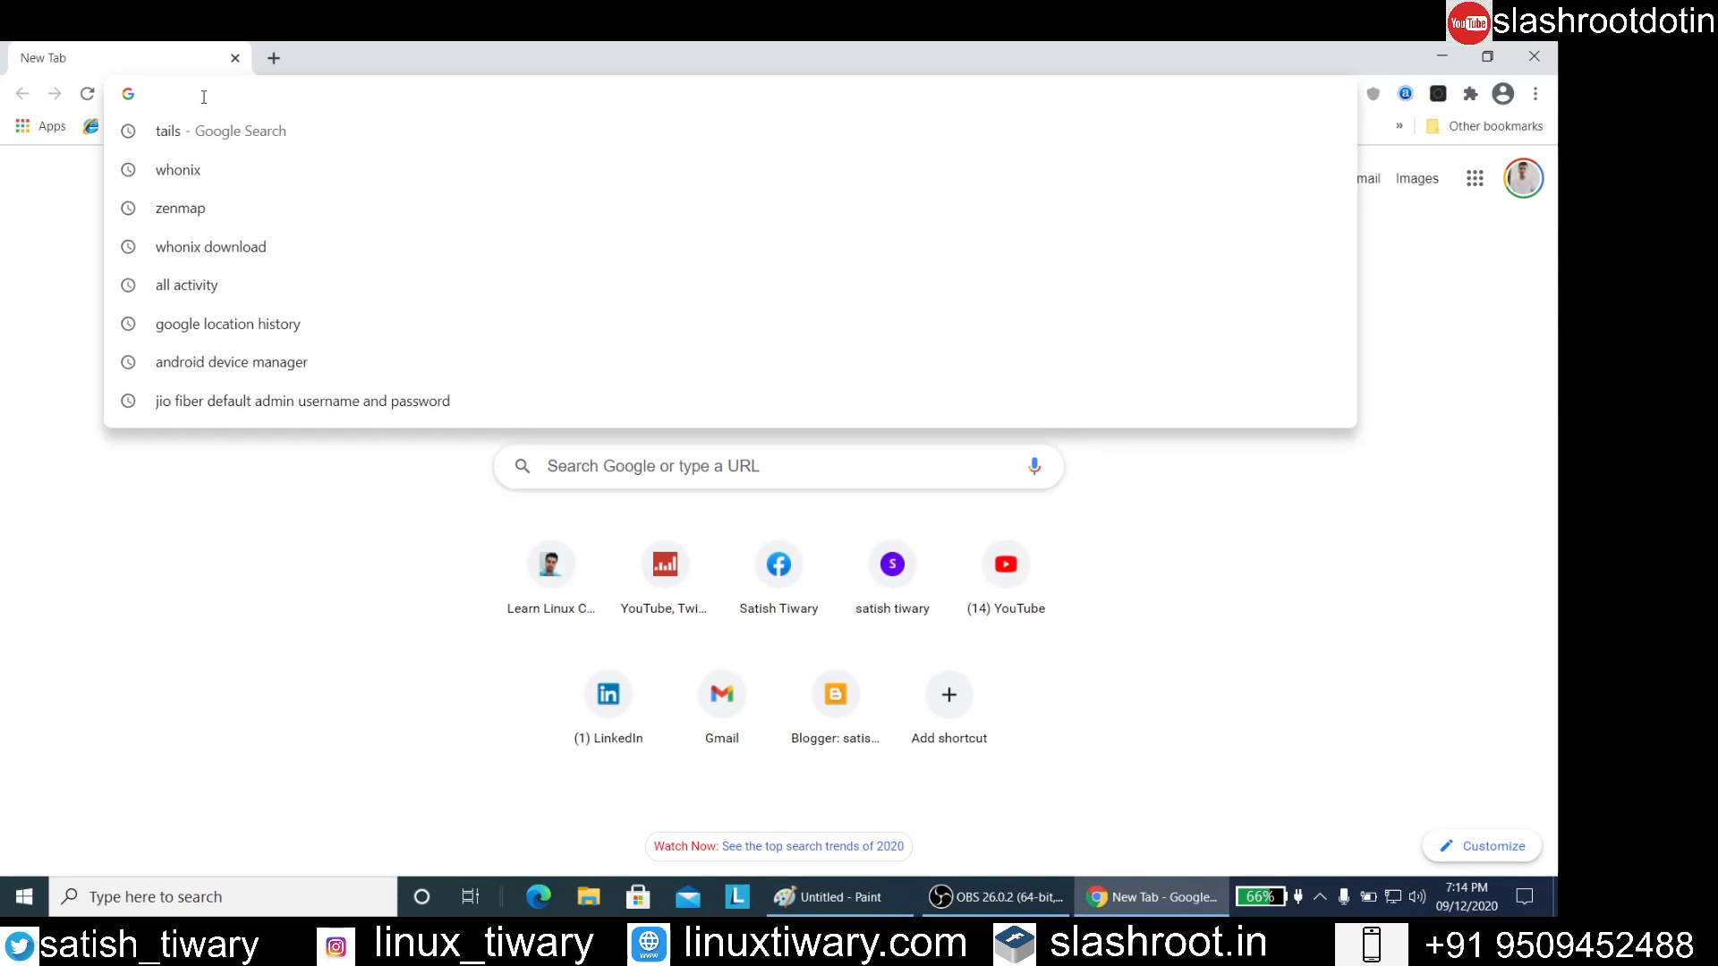
{"action": "type", "text": "192.168"}
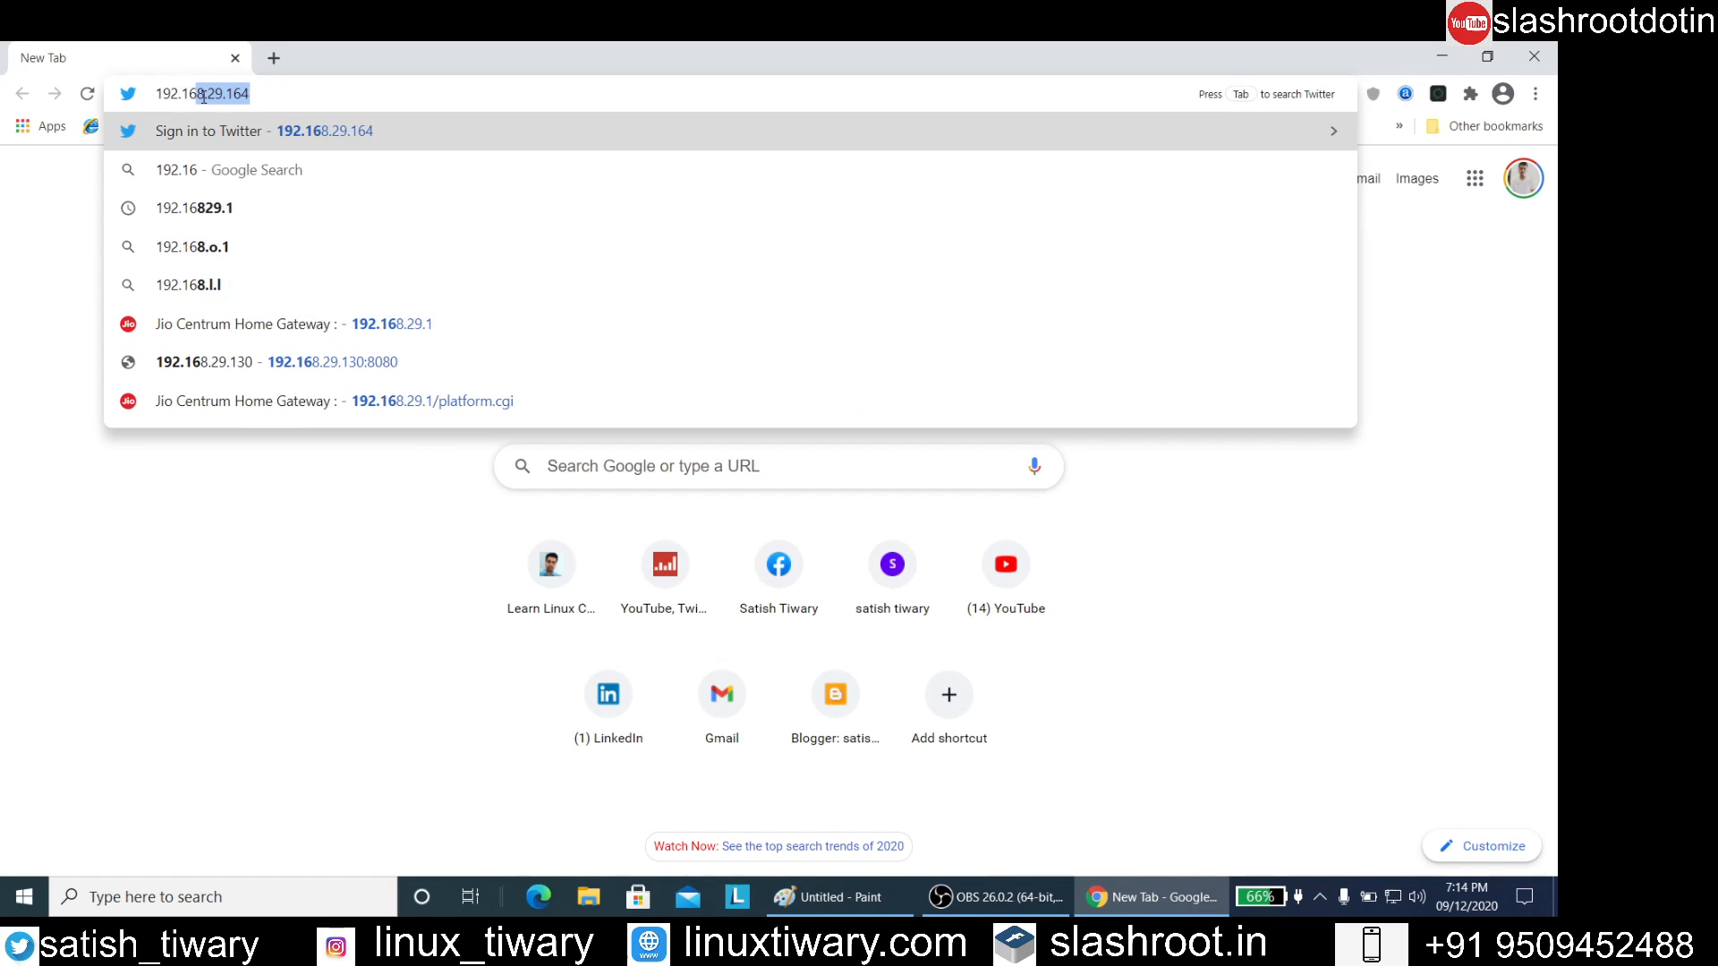
{"action": "type", "text": ".29.1"}
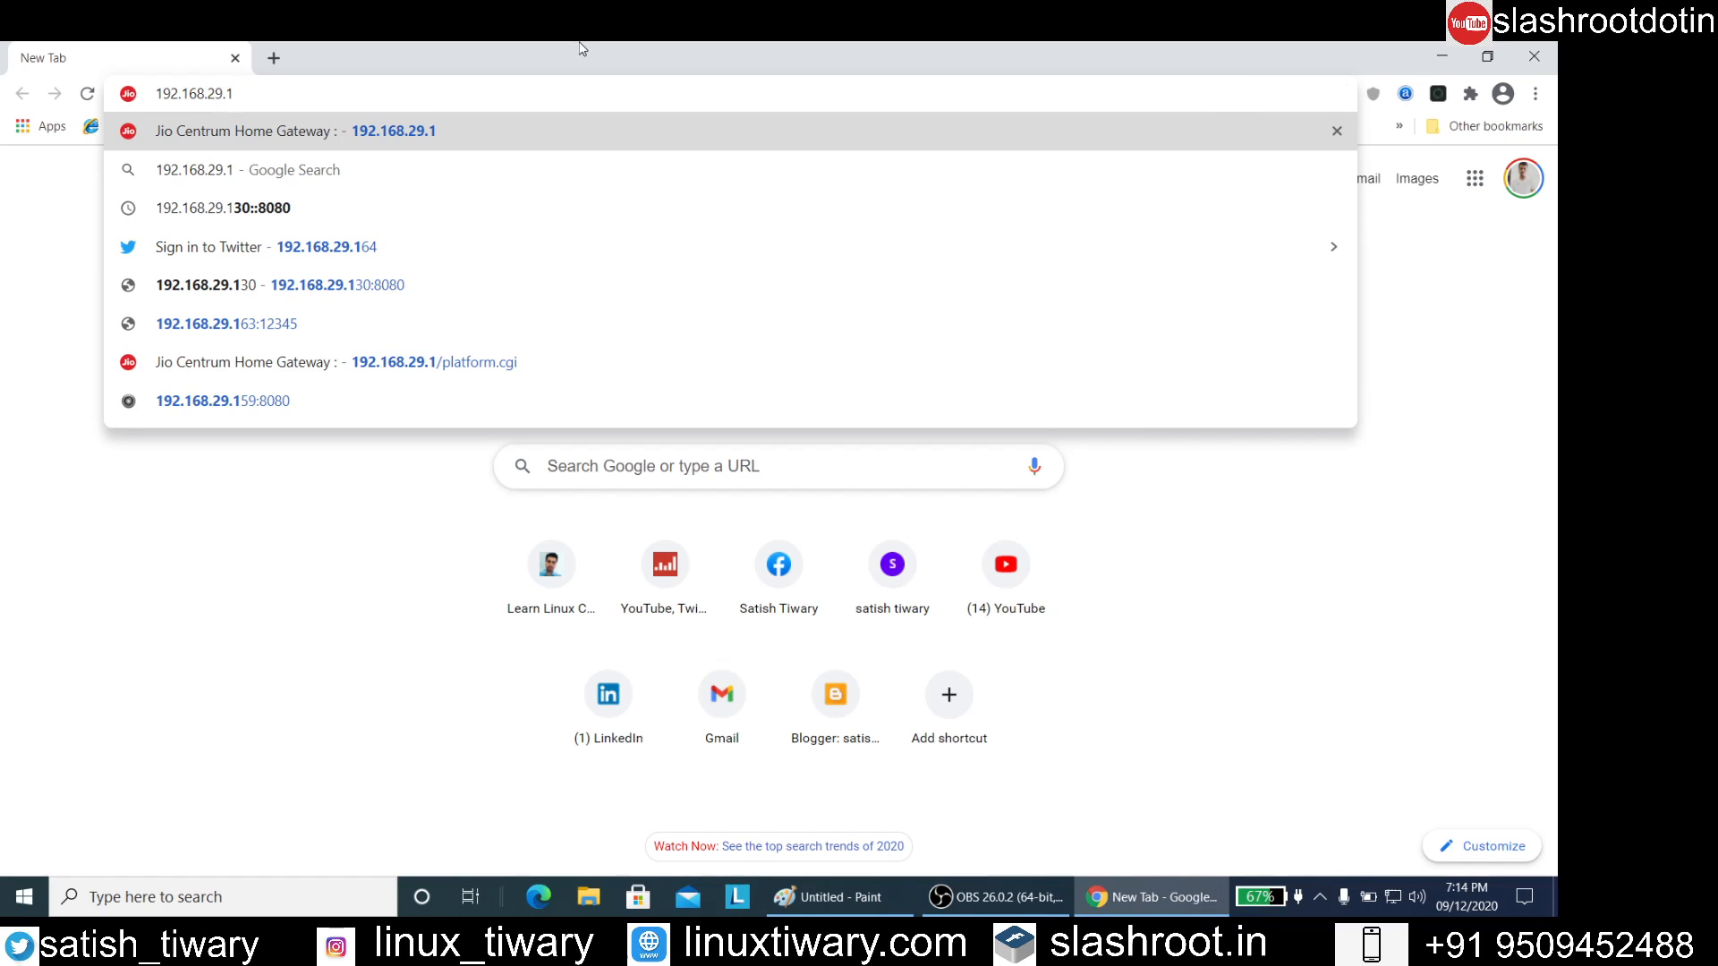
{"action": "key", "text": "Return"}
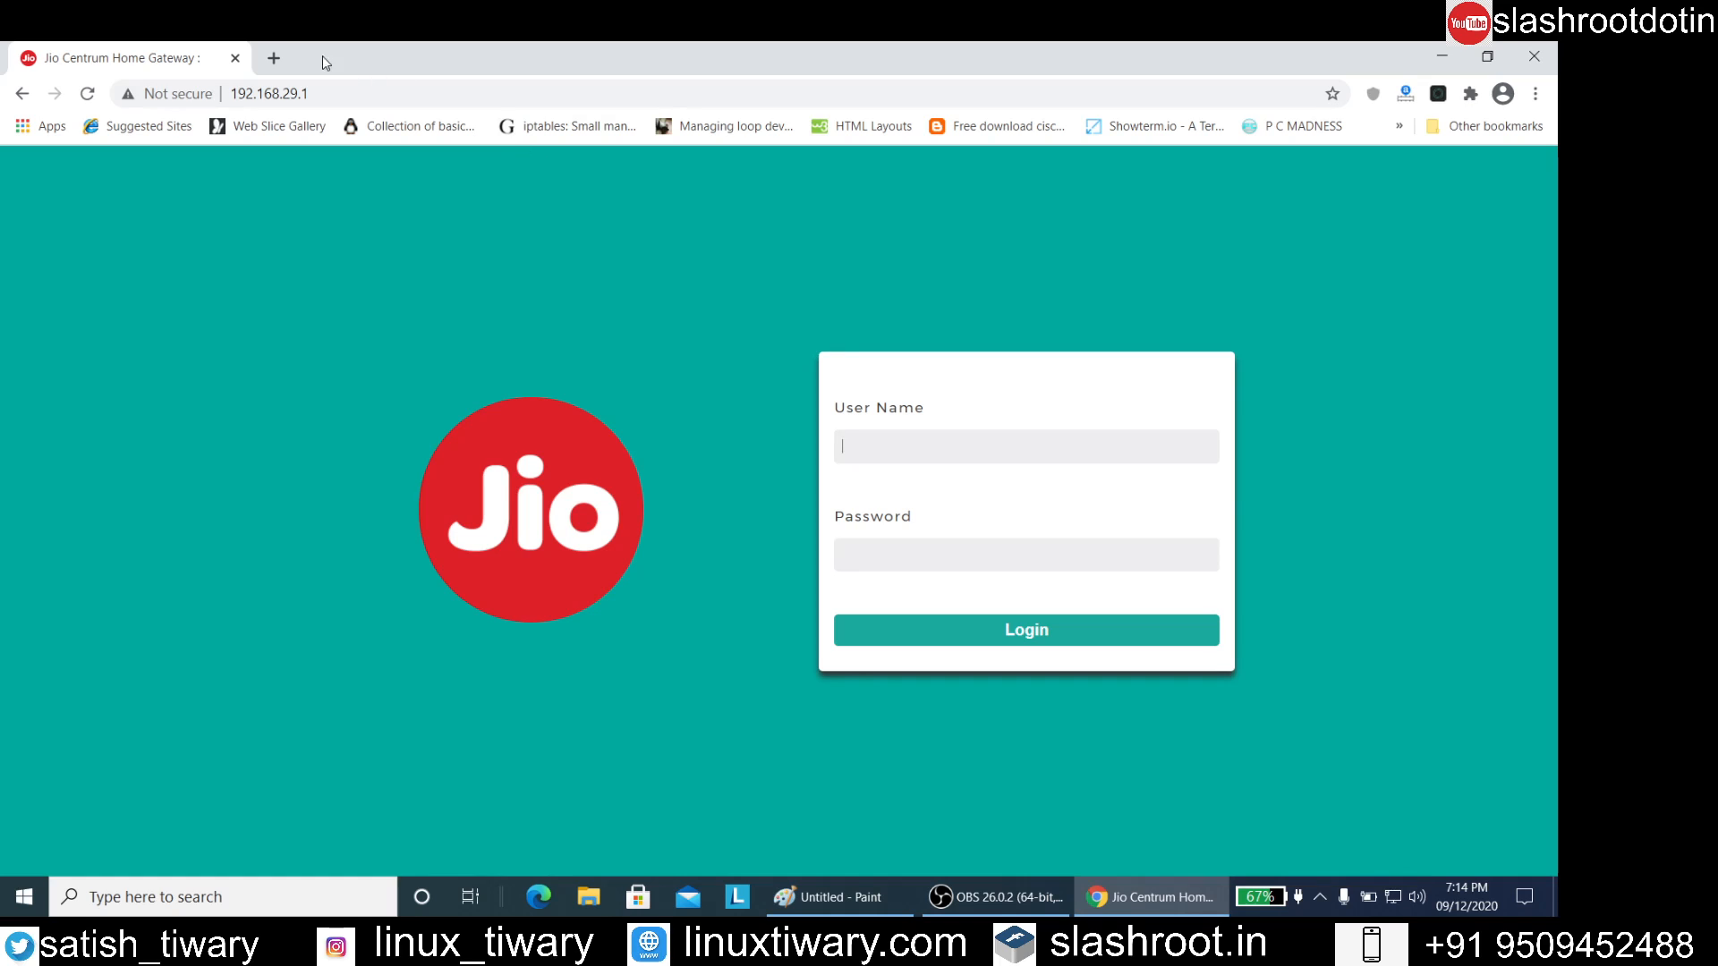
Search Google for "jiofiber default password" in a new browser tab
{"action": "left_click", "coordinate": [281, 50]}
{"action": "left_click", "coordinate": [663, 464]}
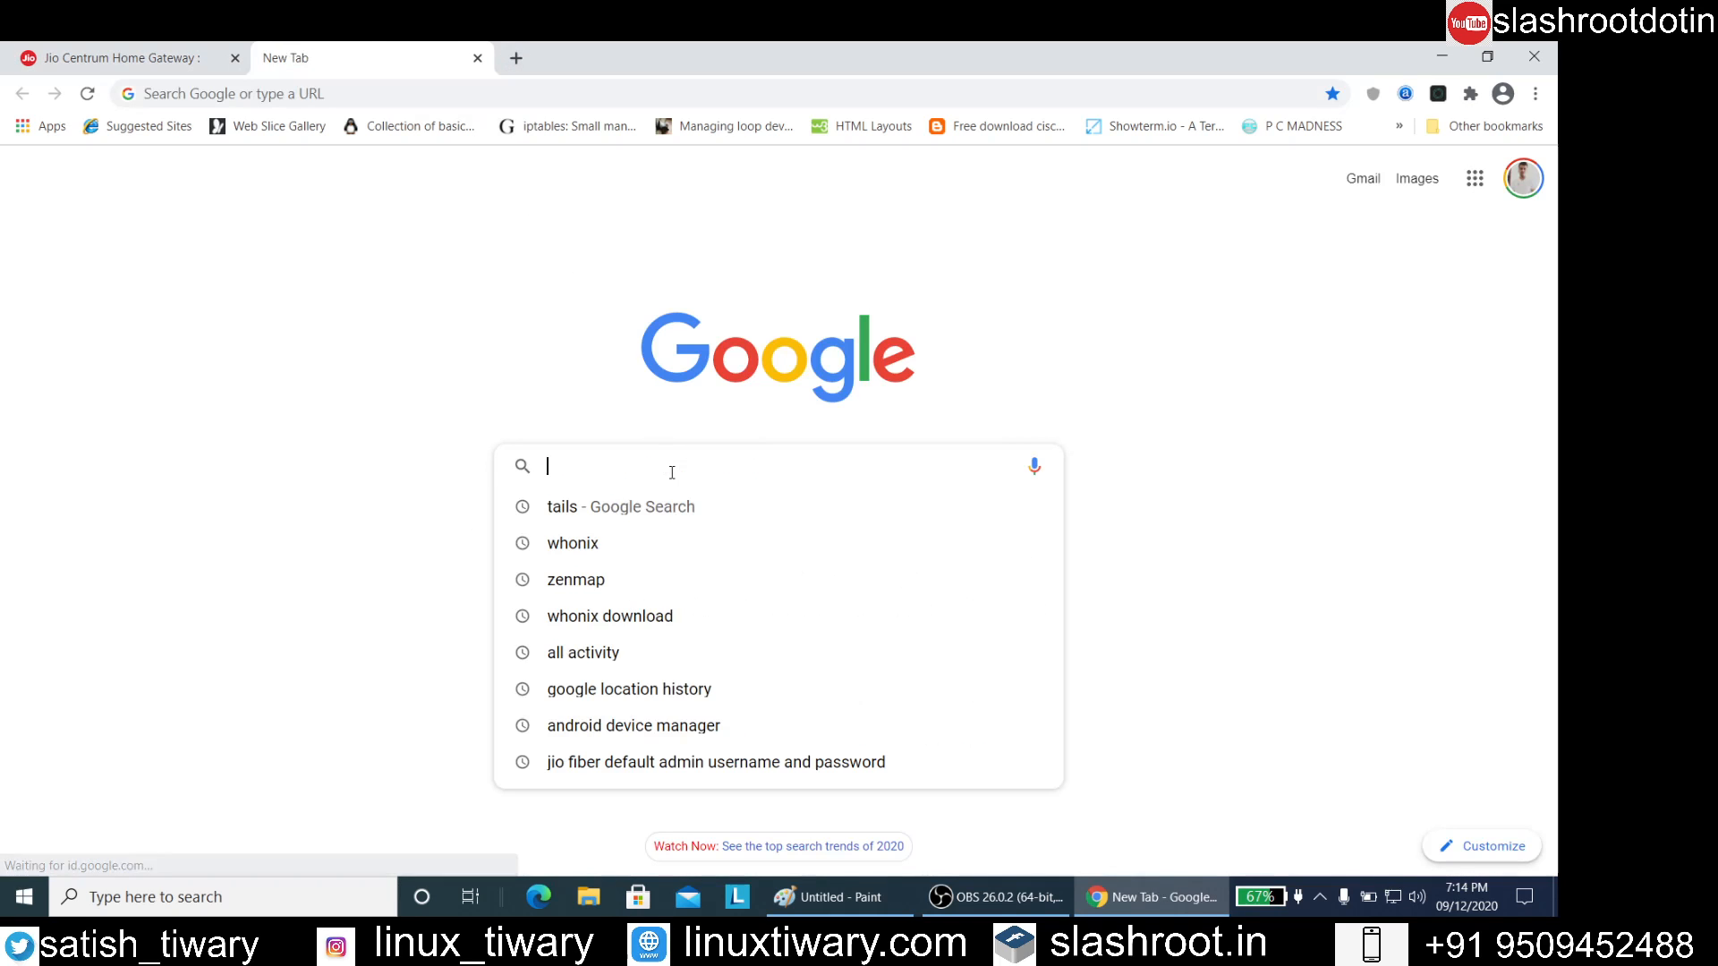
{"action": "type", "text": "jio"}
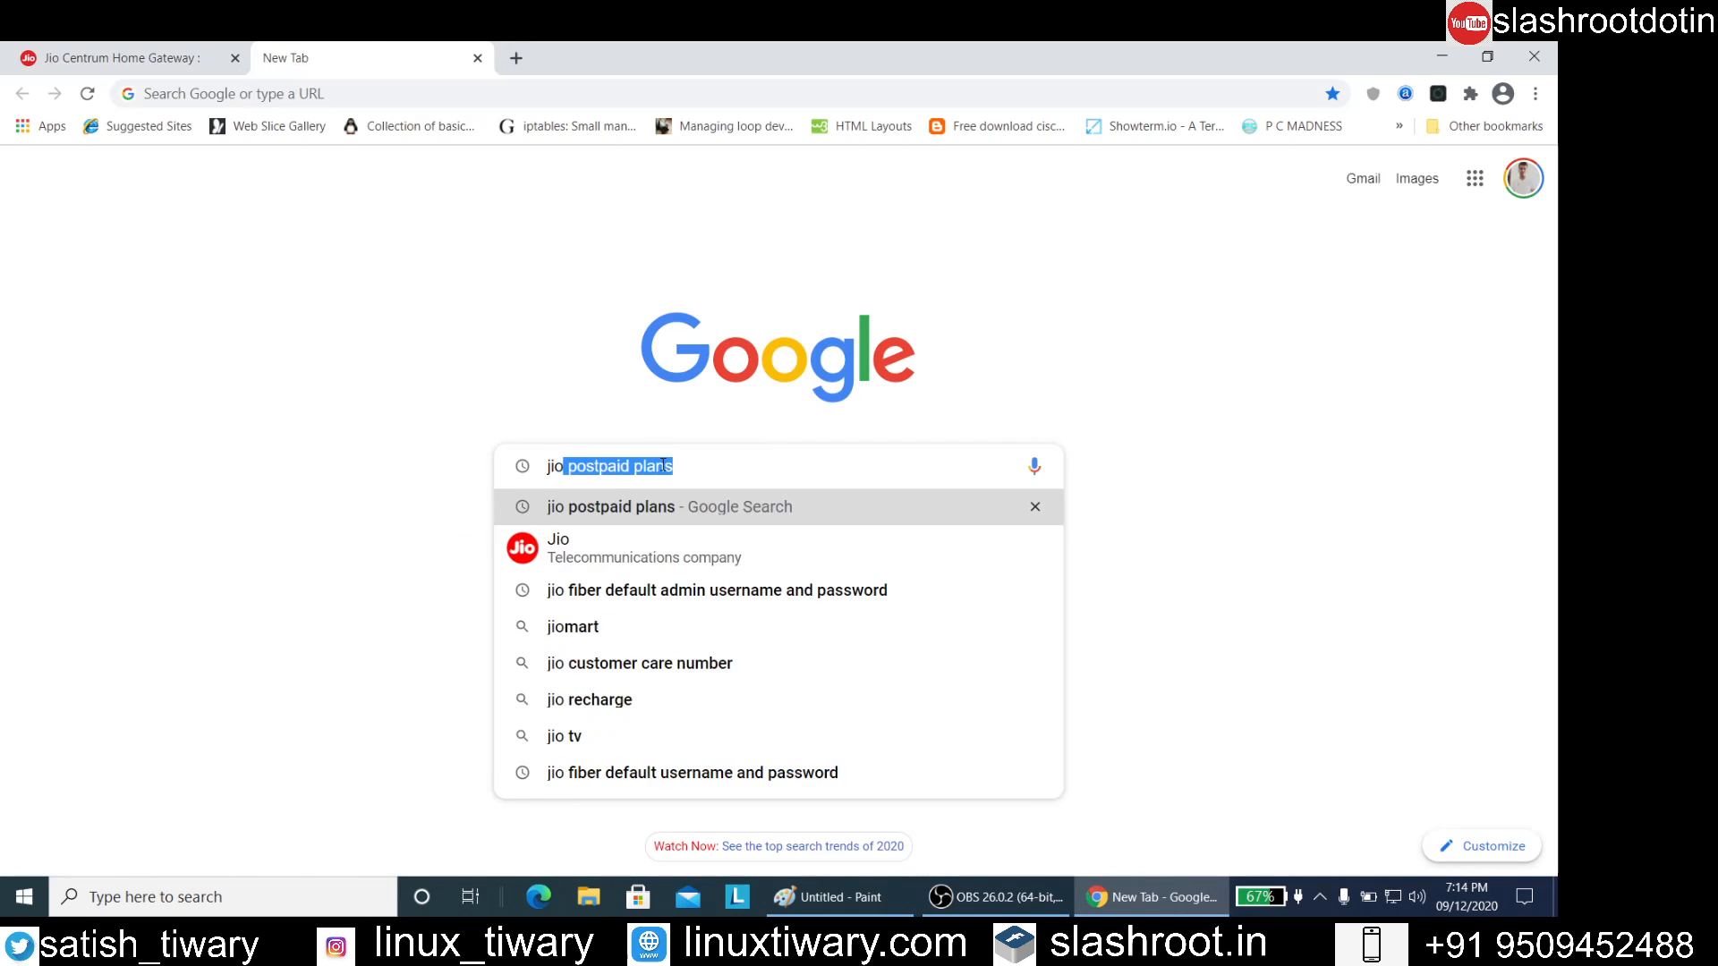
{"action": "type", "text": "fiber d"}
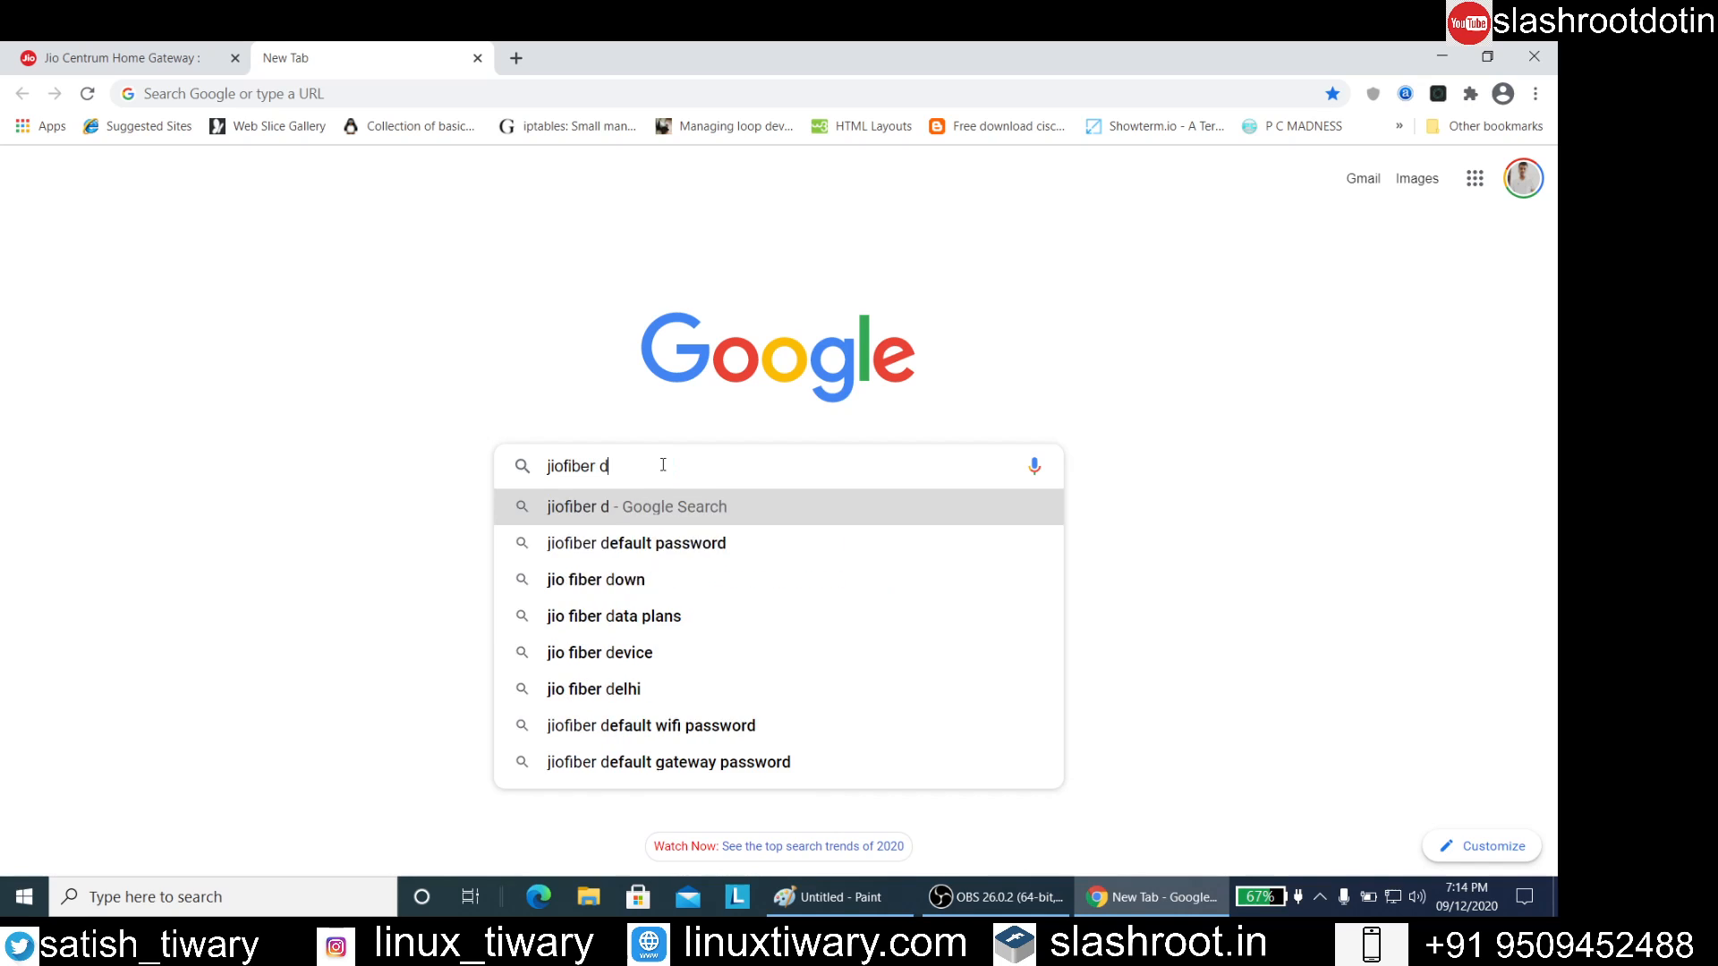
{"action": "type", "text": "efaul"}
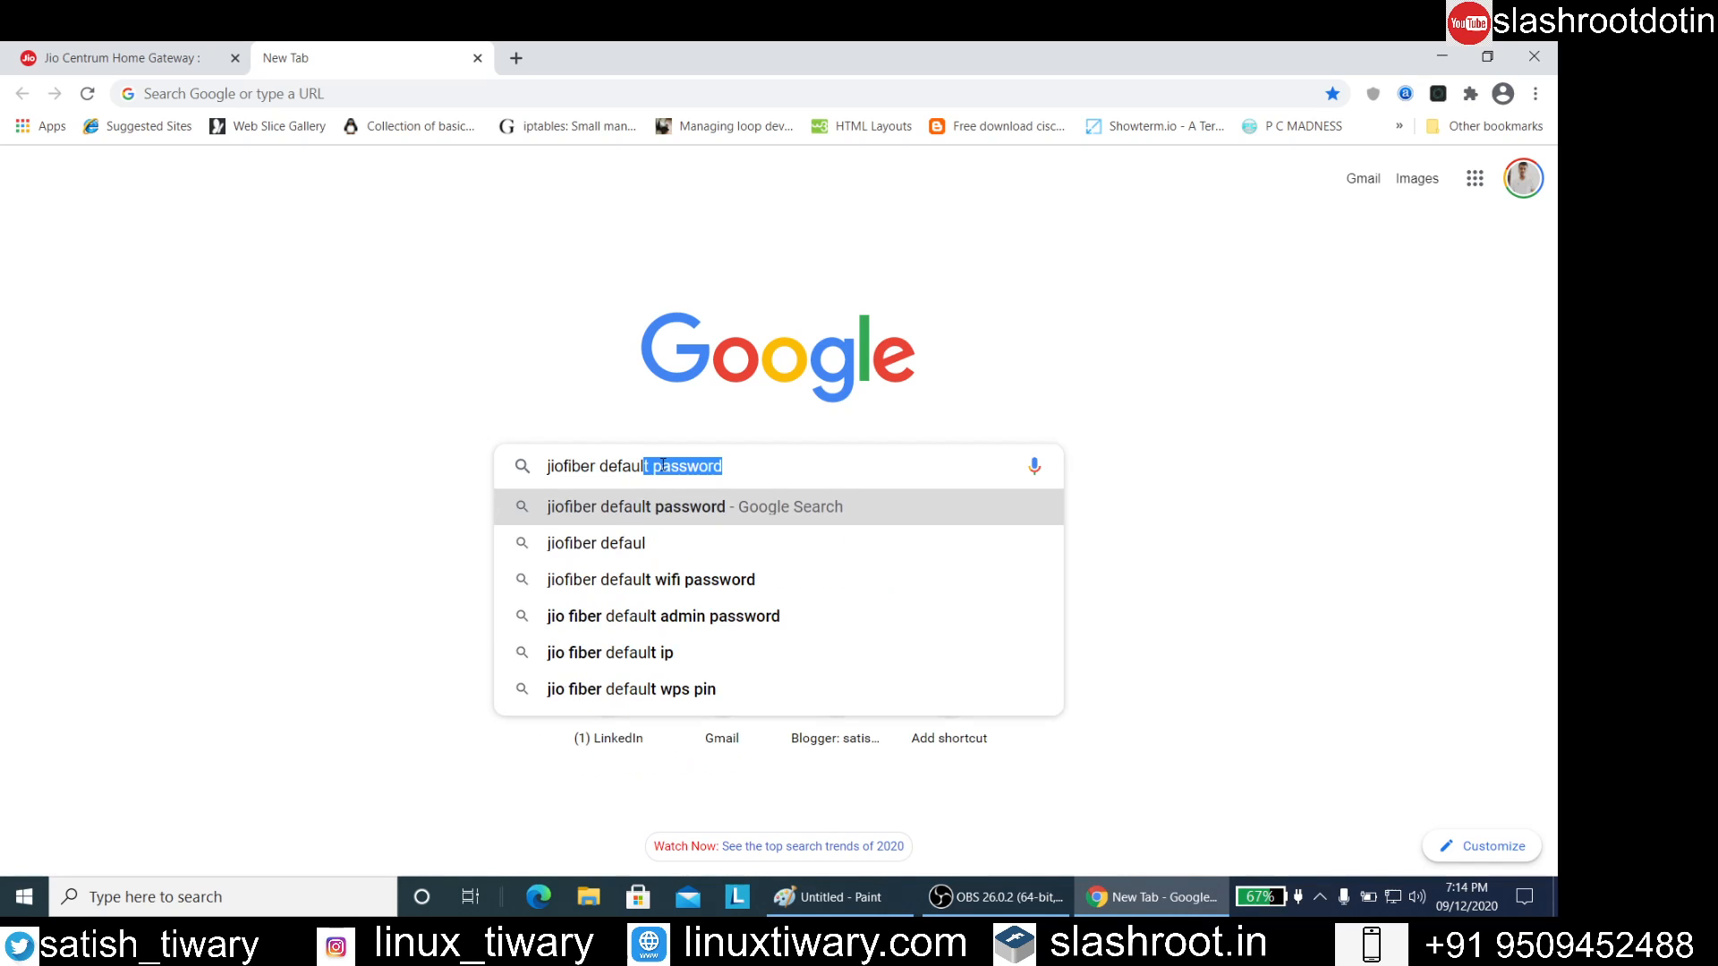
{"action": "key", "text": "Return"}
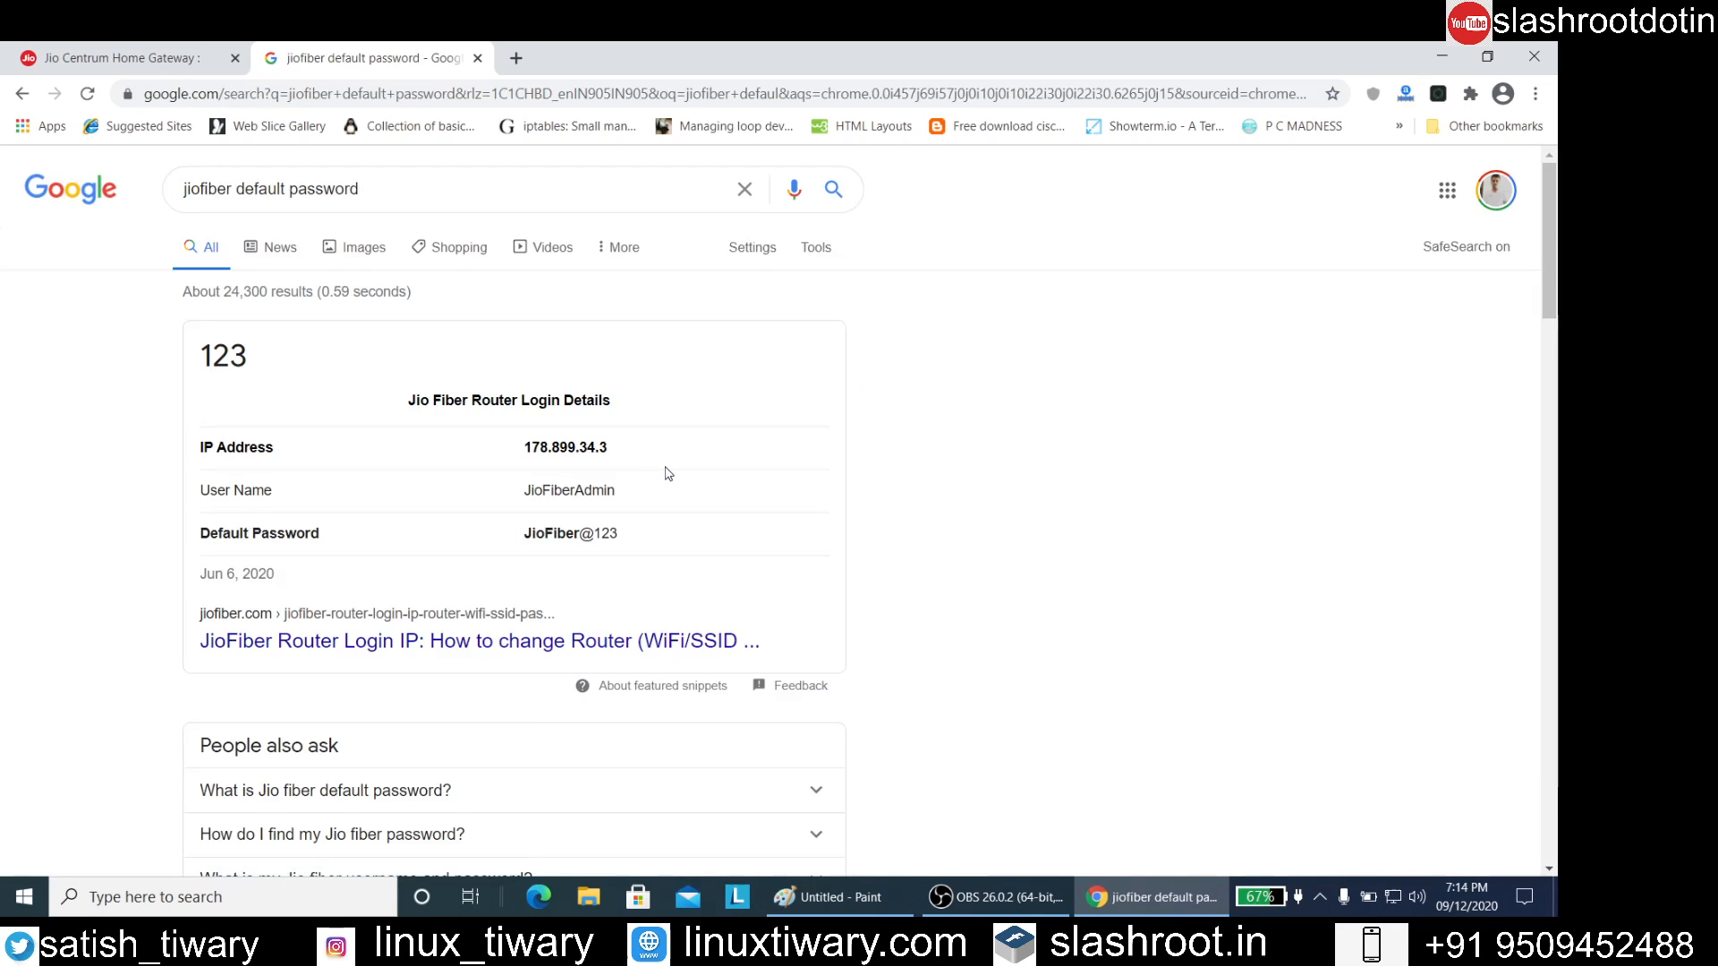
Expand the related question "What is Jio fiber default password?" and examine the router's default user name and password
{"action": "scroll", "coordinate": [664, 471], "scroll_direction": "down", "scroll_amount": 2}
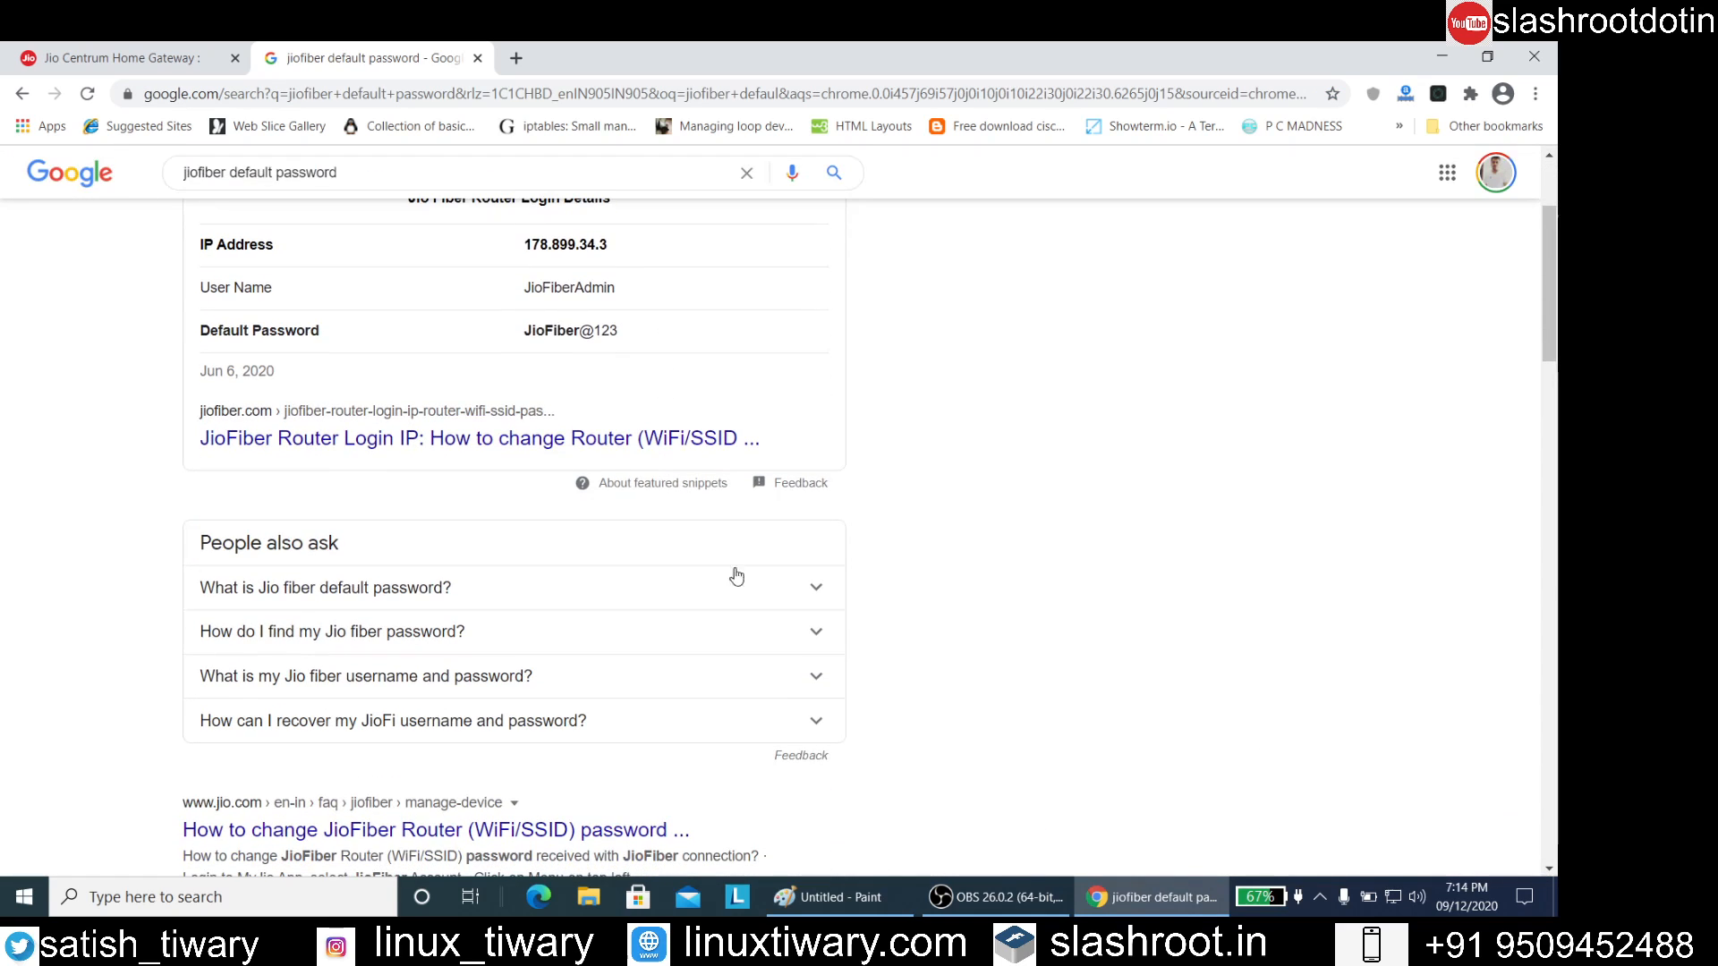
{"action": "left_click", "coordinate": [793, 592]}
{"action": "scroll", "coordinate": [793, 592], "scroll_direction": "down", "scroll_amount": 3}
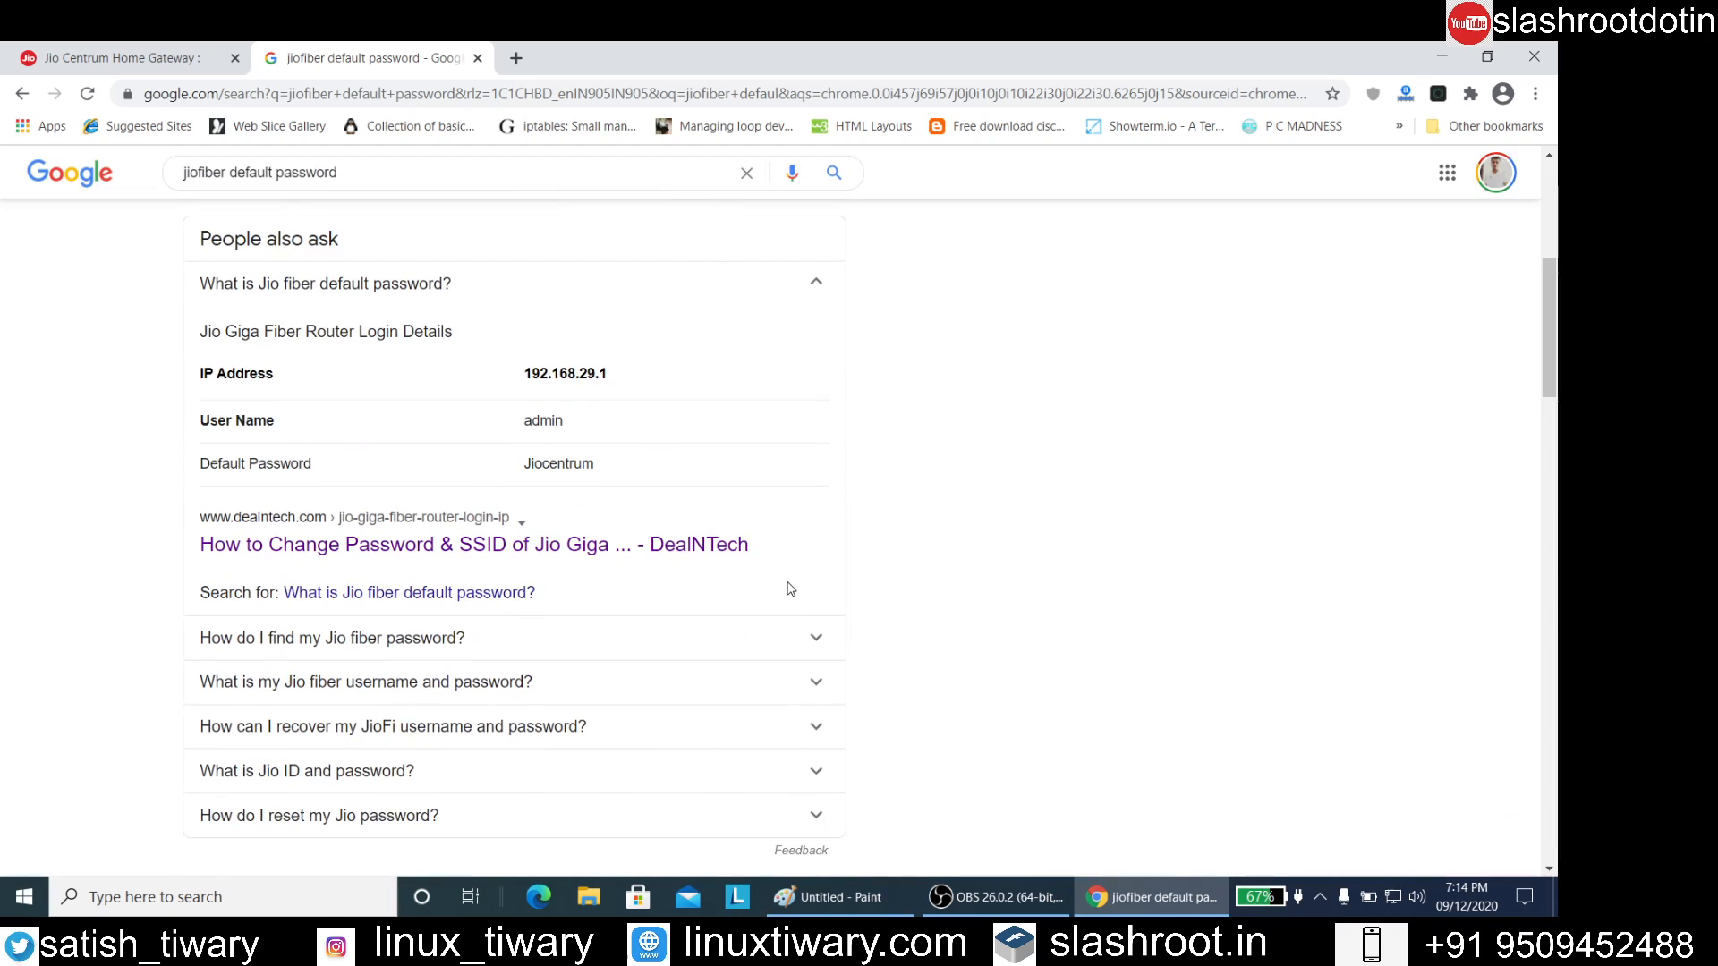
{"action": "scroll", "coordinate": [510, 424], "scroll_direction": "down", "scroll_amount": 1}
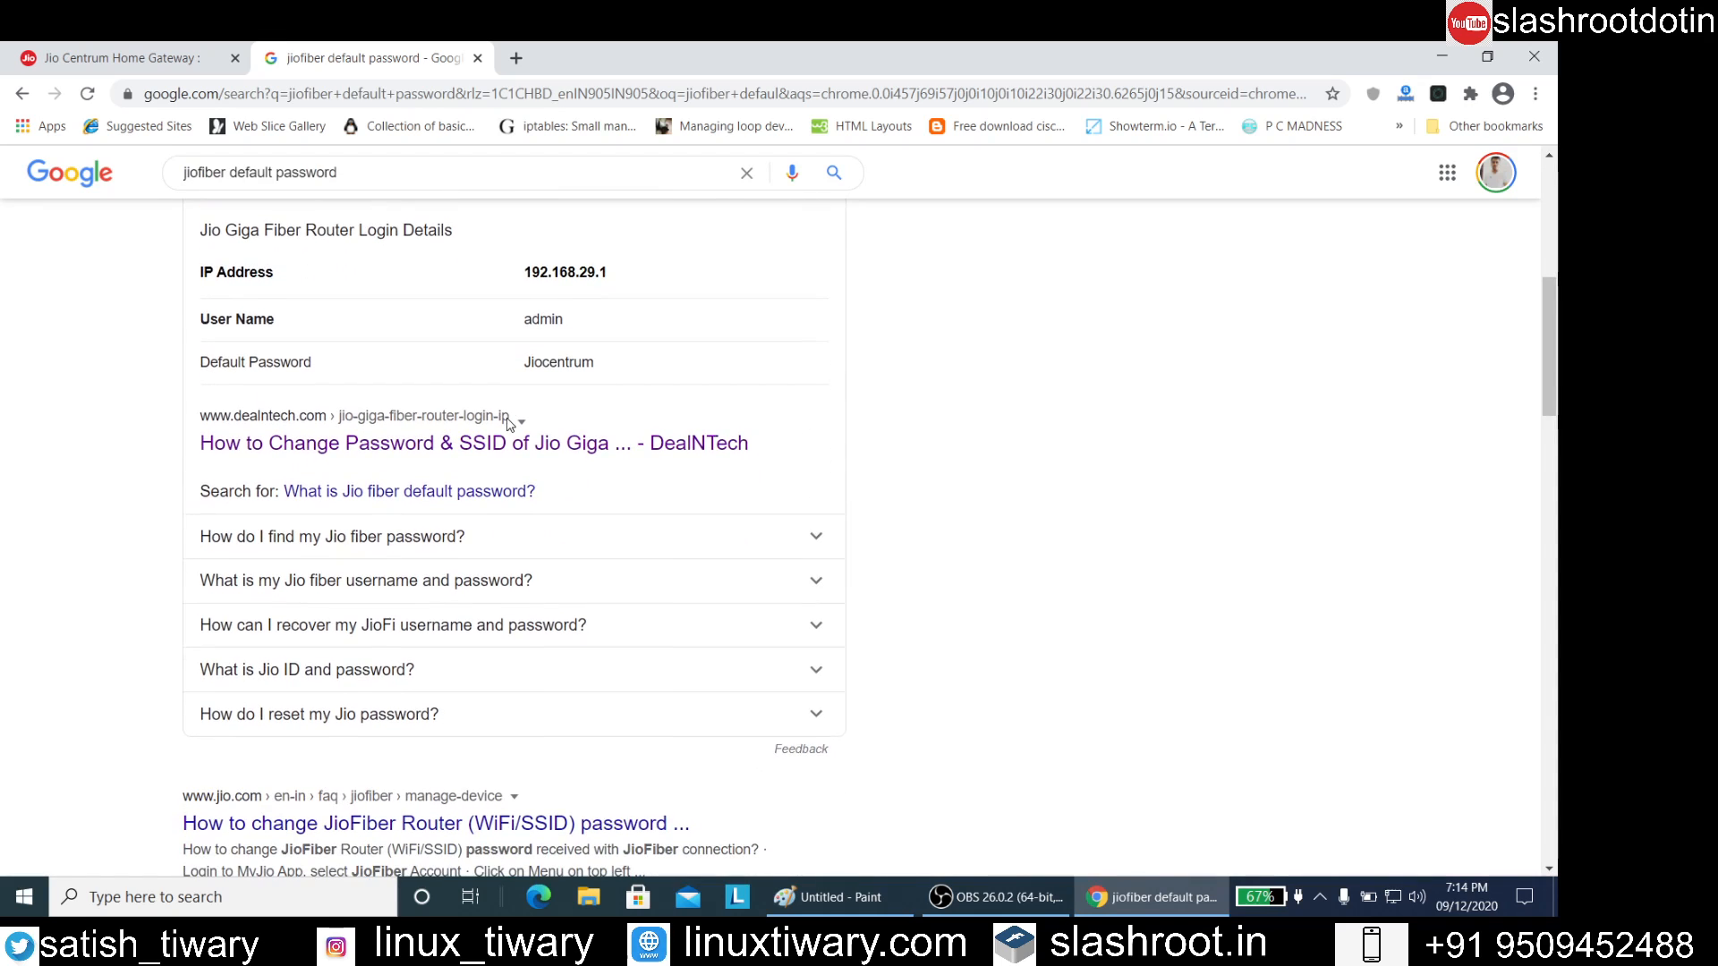
{"action": "double_click", "coordinate": [528, 319]}
{"action": "left_click", "coordinate": [663, 356]}
{"action": "left_click_drag", "start_coordinate": [524, 367], "coordinate": [601, 371]}
{"action": "left_click", "coordinate": [926, 334]}
Return to the Jio router login page and enter admin as the user name
{"action": "left_click", "coordinate": [122, 57]}
{"action": "left_click", "coordinate": [854, 446]}
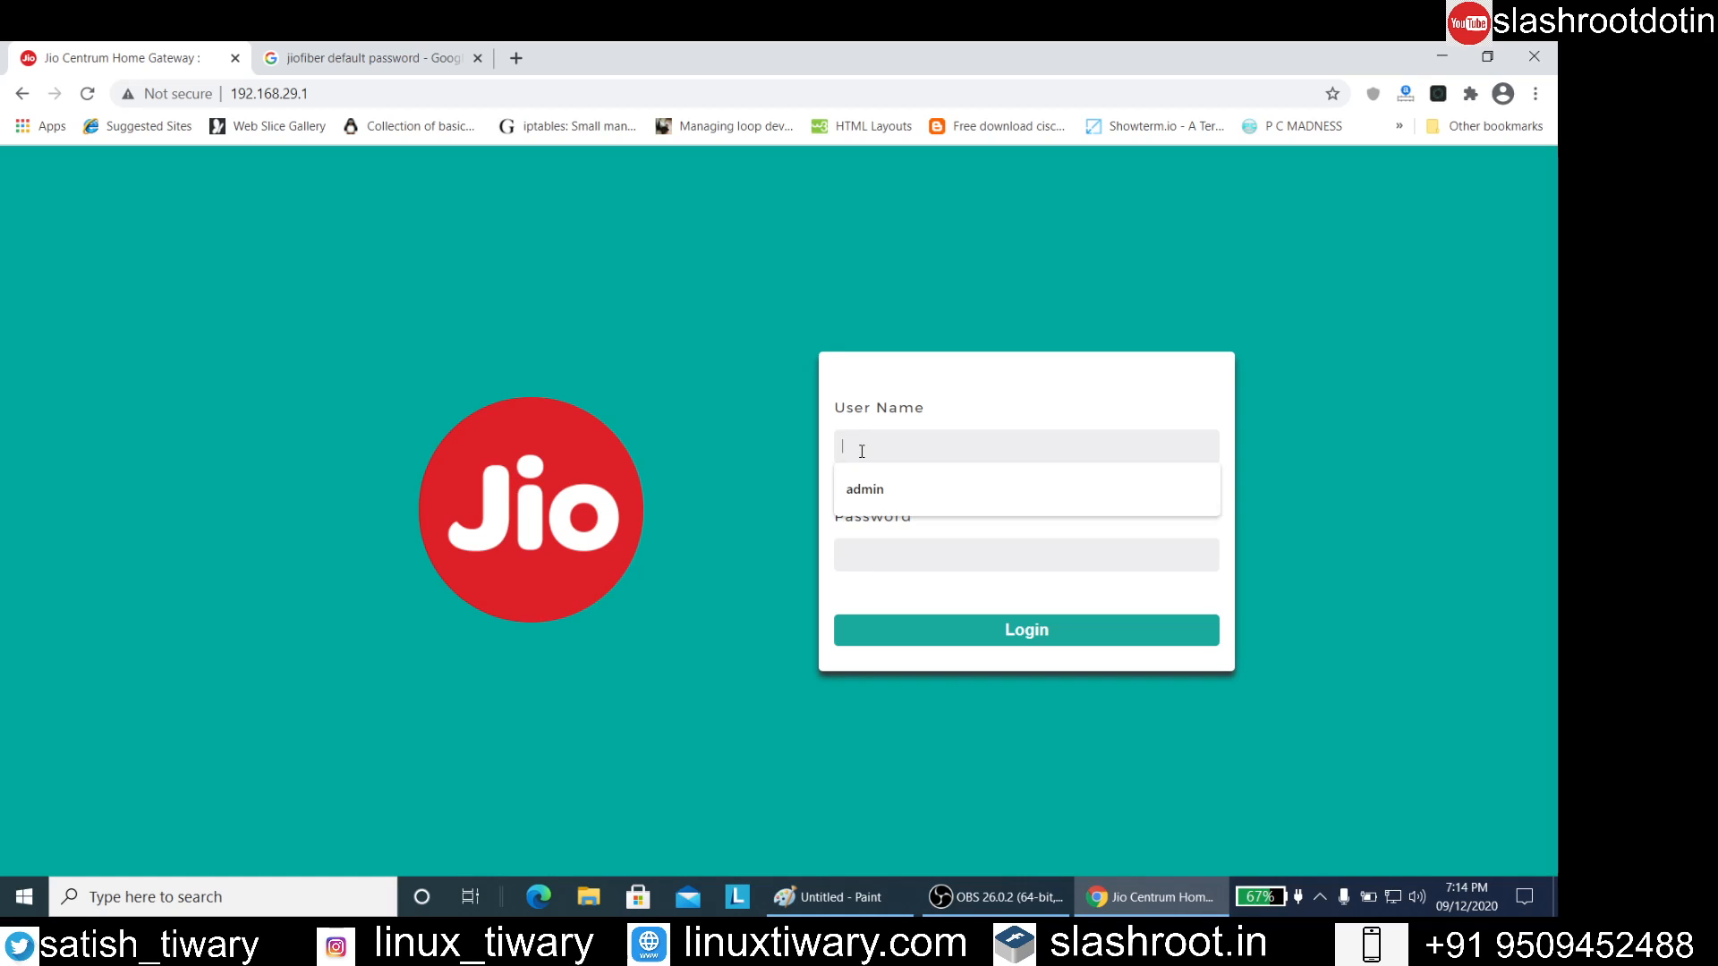
{"action": "type", "text": "admin"}
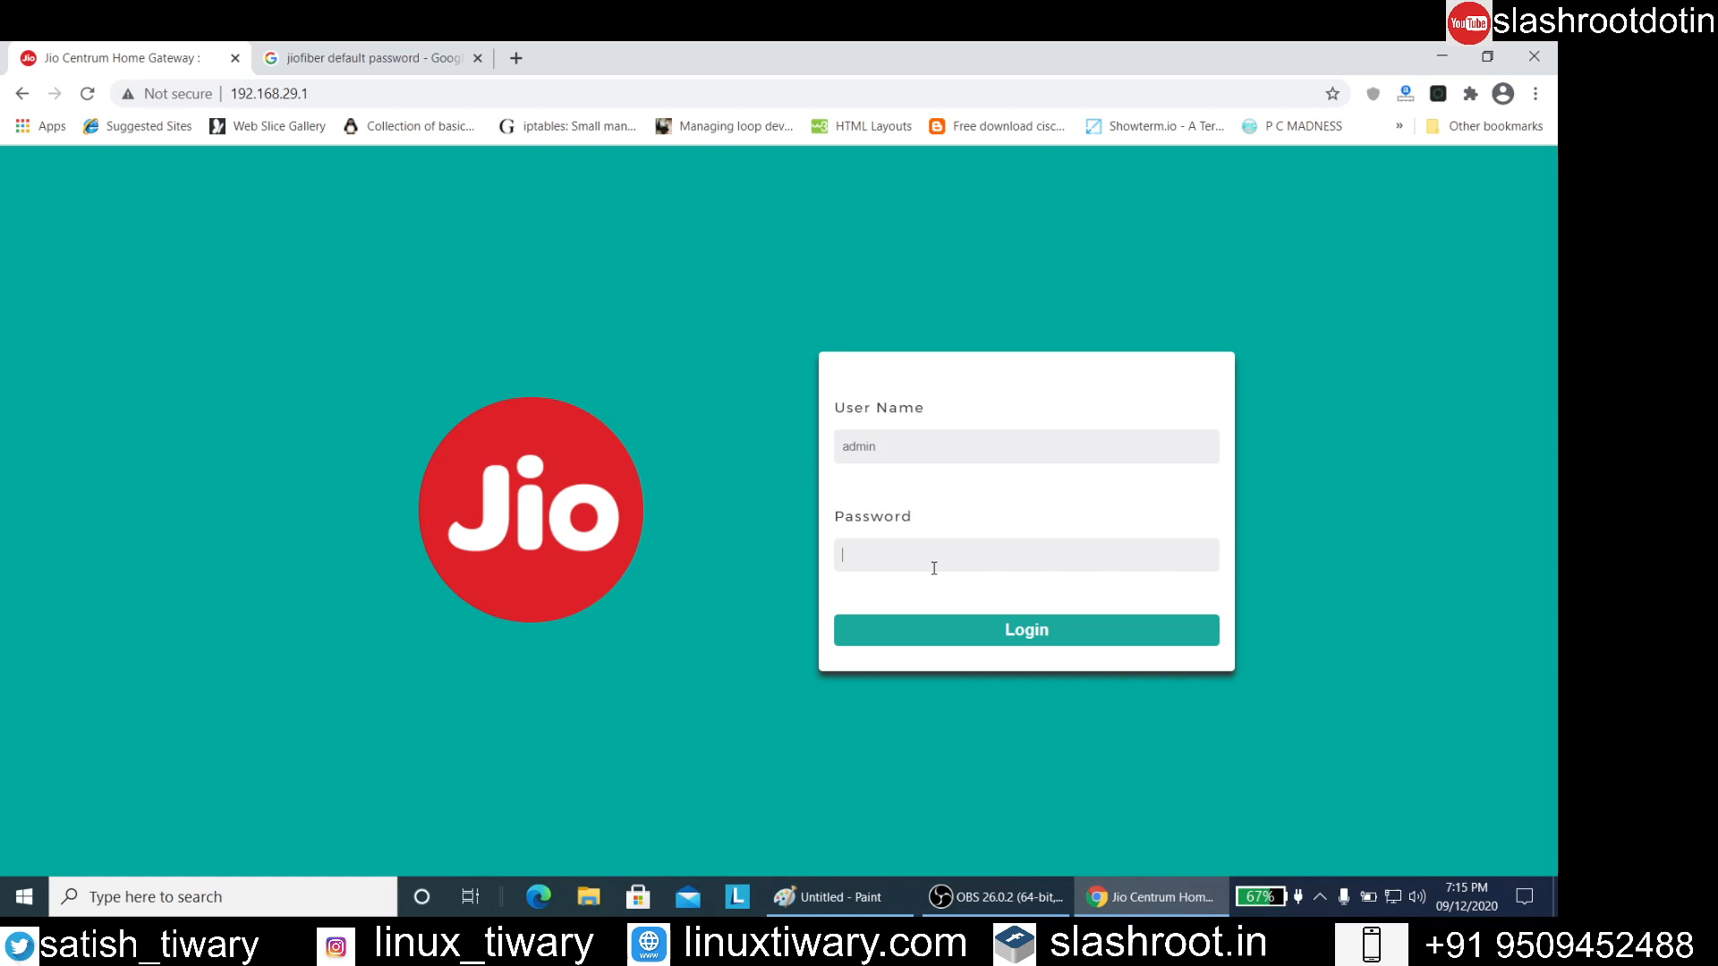
Switch back to the Google results to check the router's default password
{"action": "left_click", "coordinate": [416, 56]}
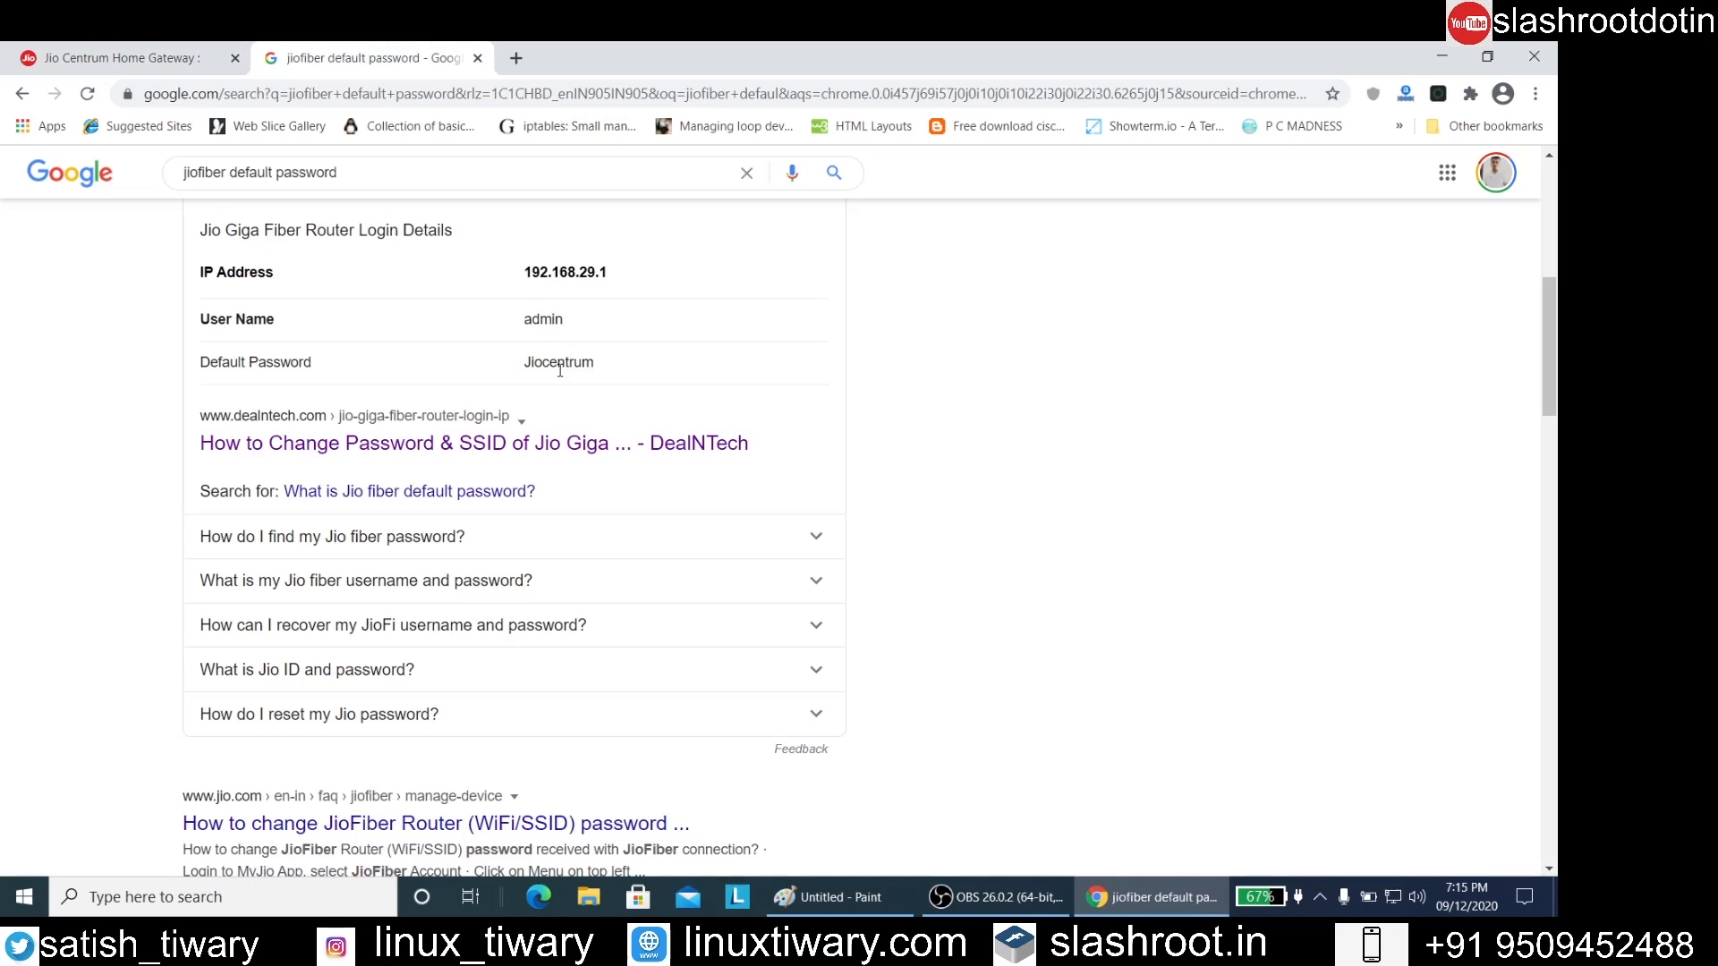
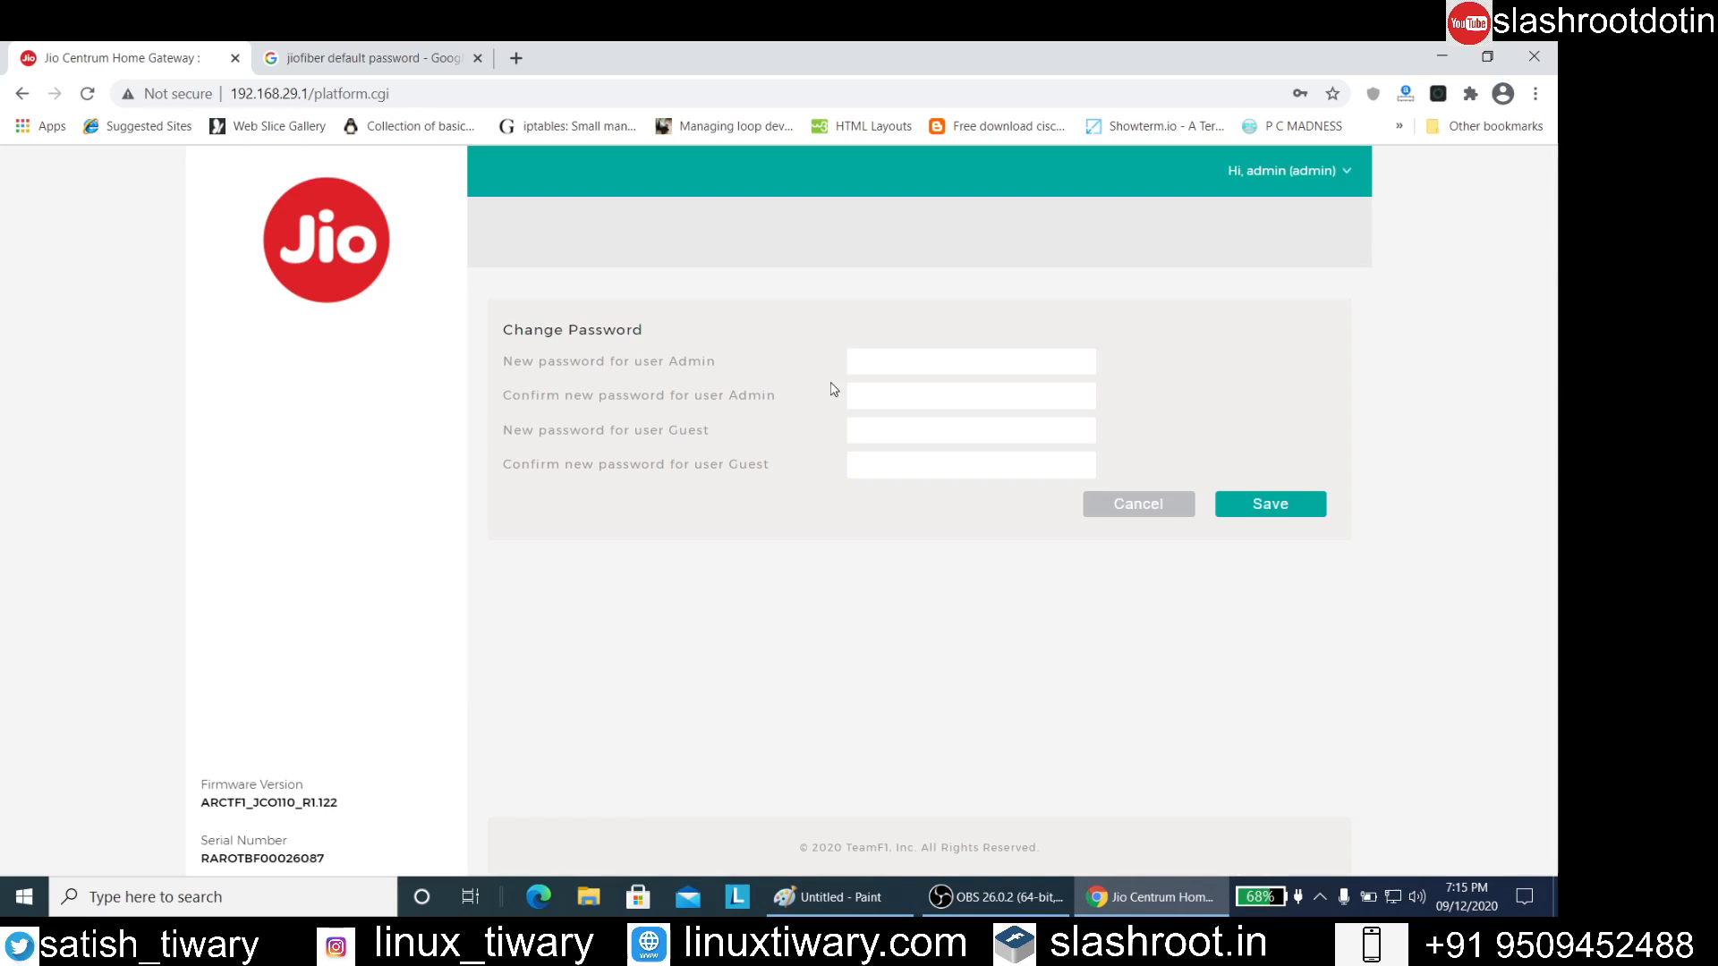
Try to save a new password with its confirmation for the Guest user only, leaving the Admin fields empty
{"action": "left_click", "coordinate": [880, 363]}
{"action": "left_click", "coordinate": [911, 423]}
{"action": "type", "text": "•••••"}
{"action": "type", "text": "••••••••••••"}
{"action": "left_click", "coordinate": [1239, 509]}
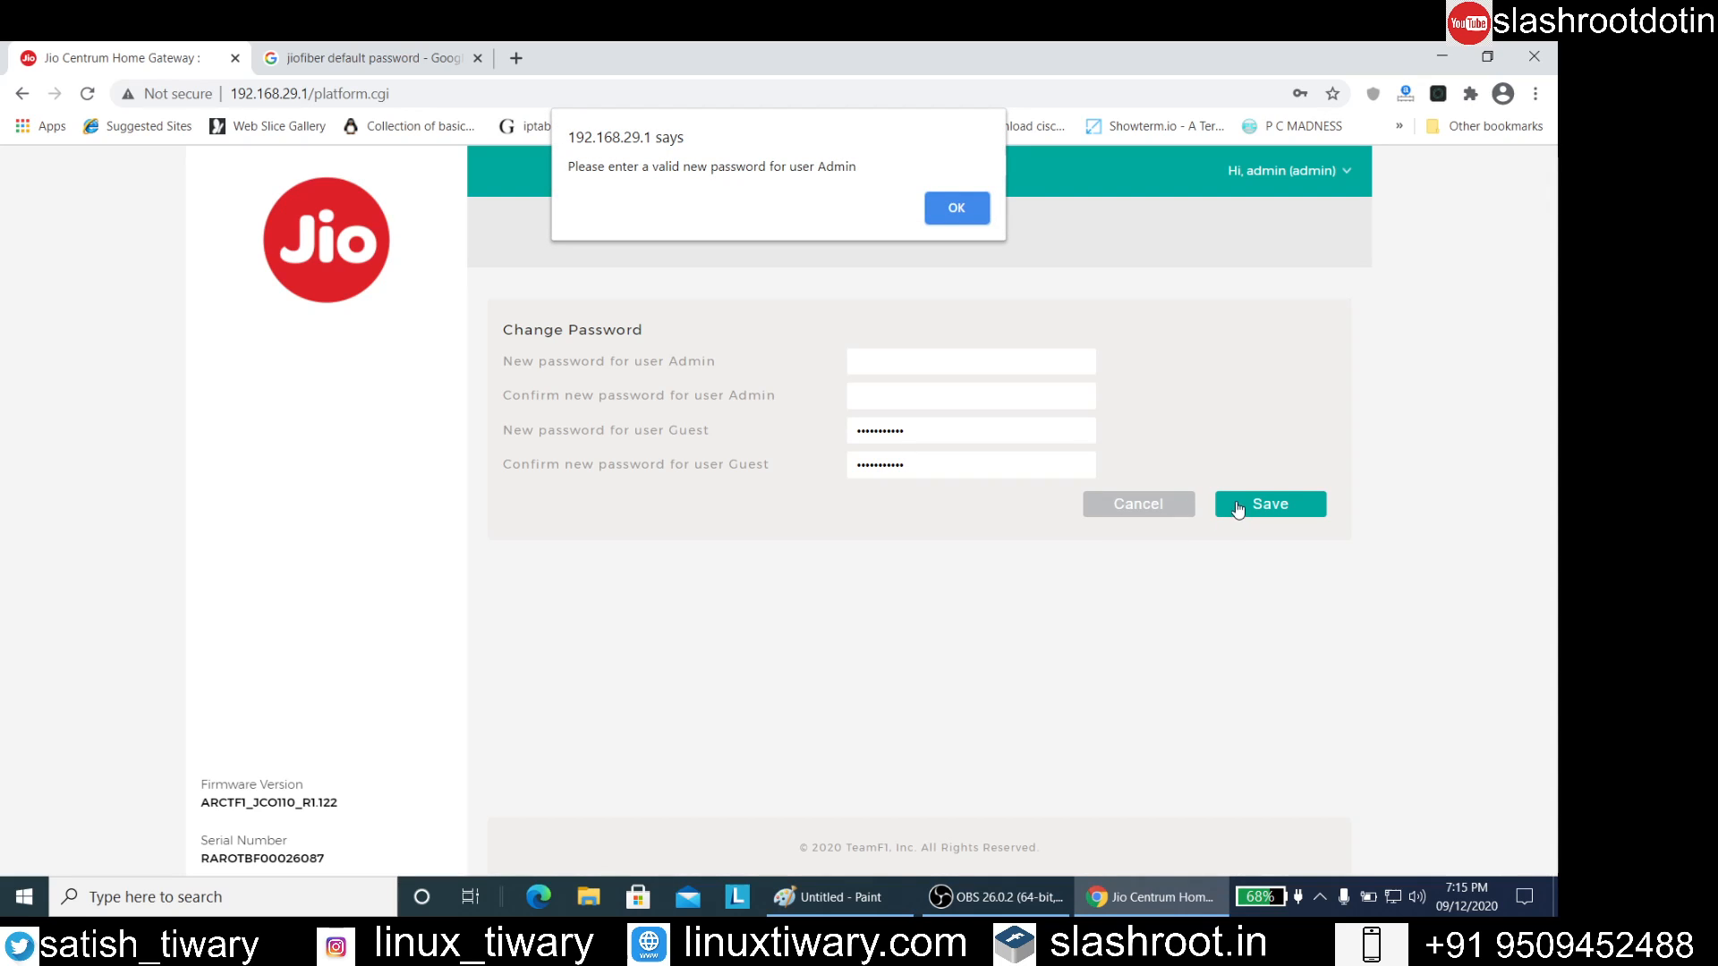
{"action": "left_click", "coordinate": [947, 206]}
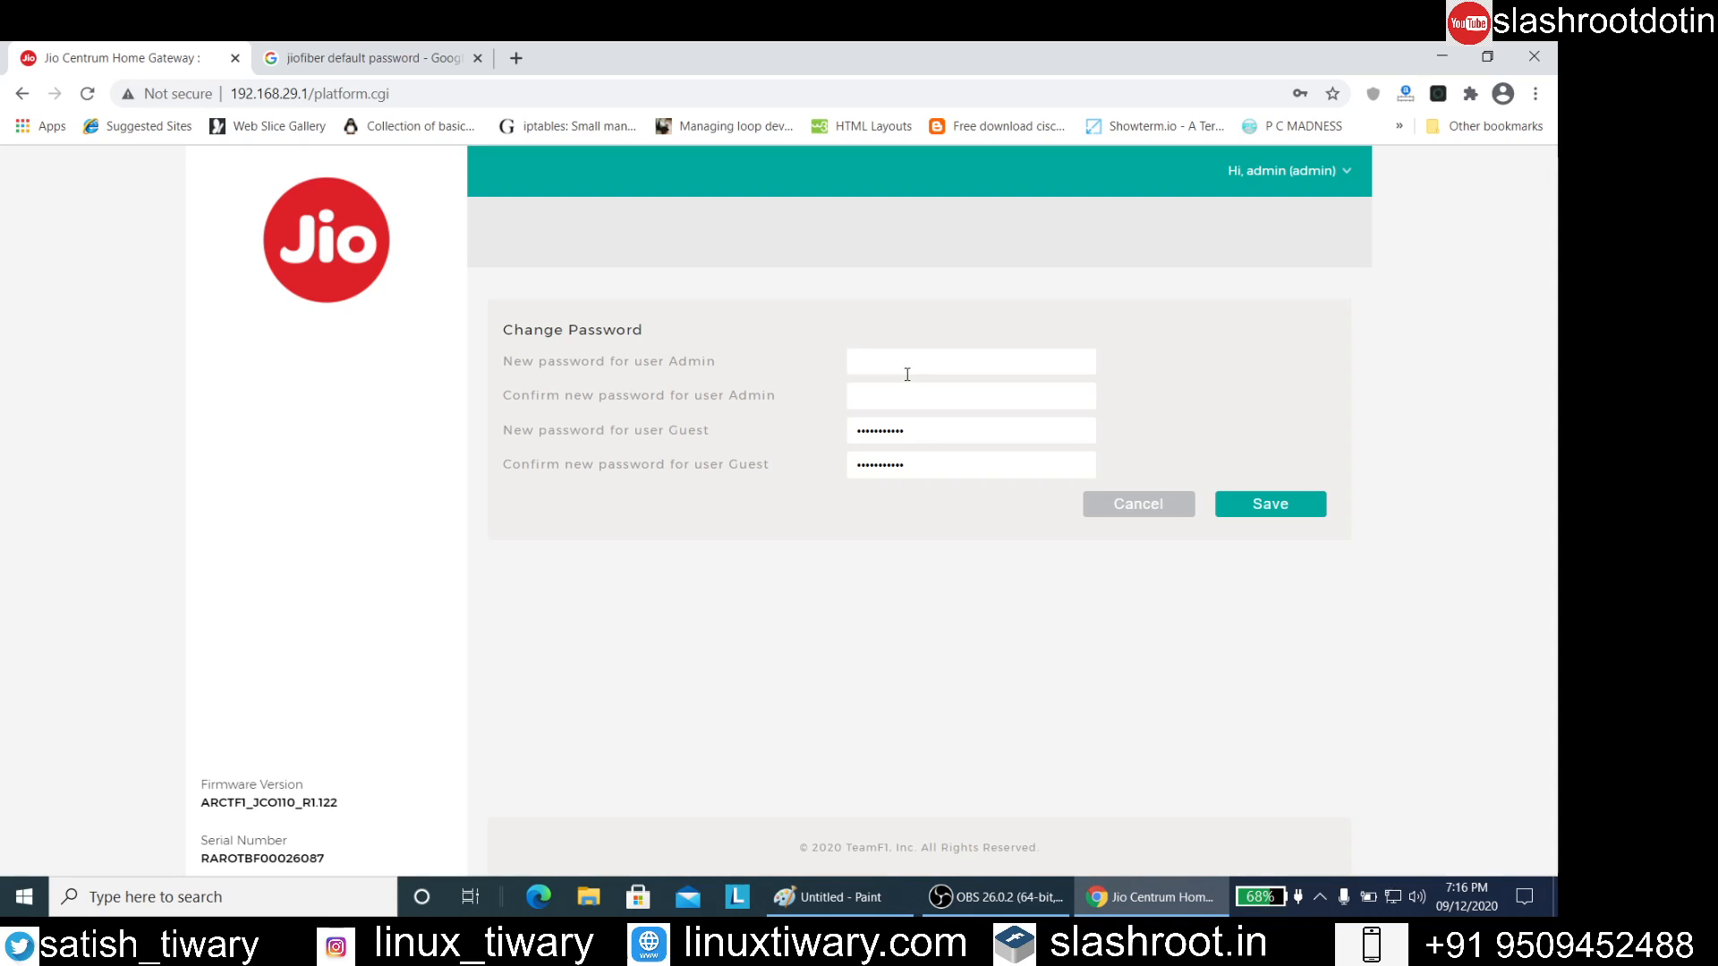
Clear the new password and its confirmation for the Guest user
{"action": "left_click", "coordinate": [1345, 176]}
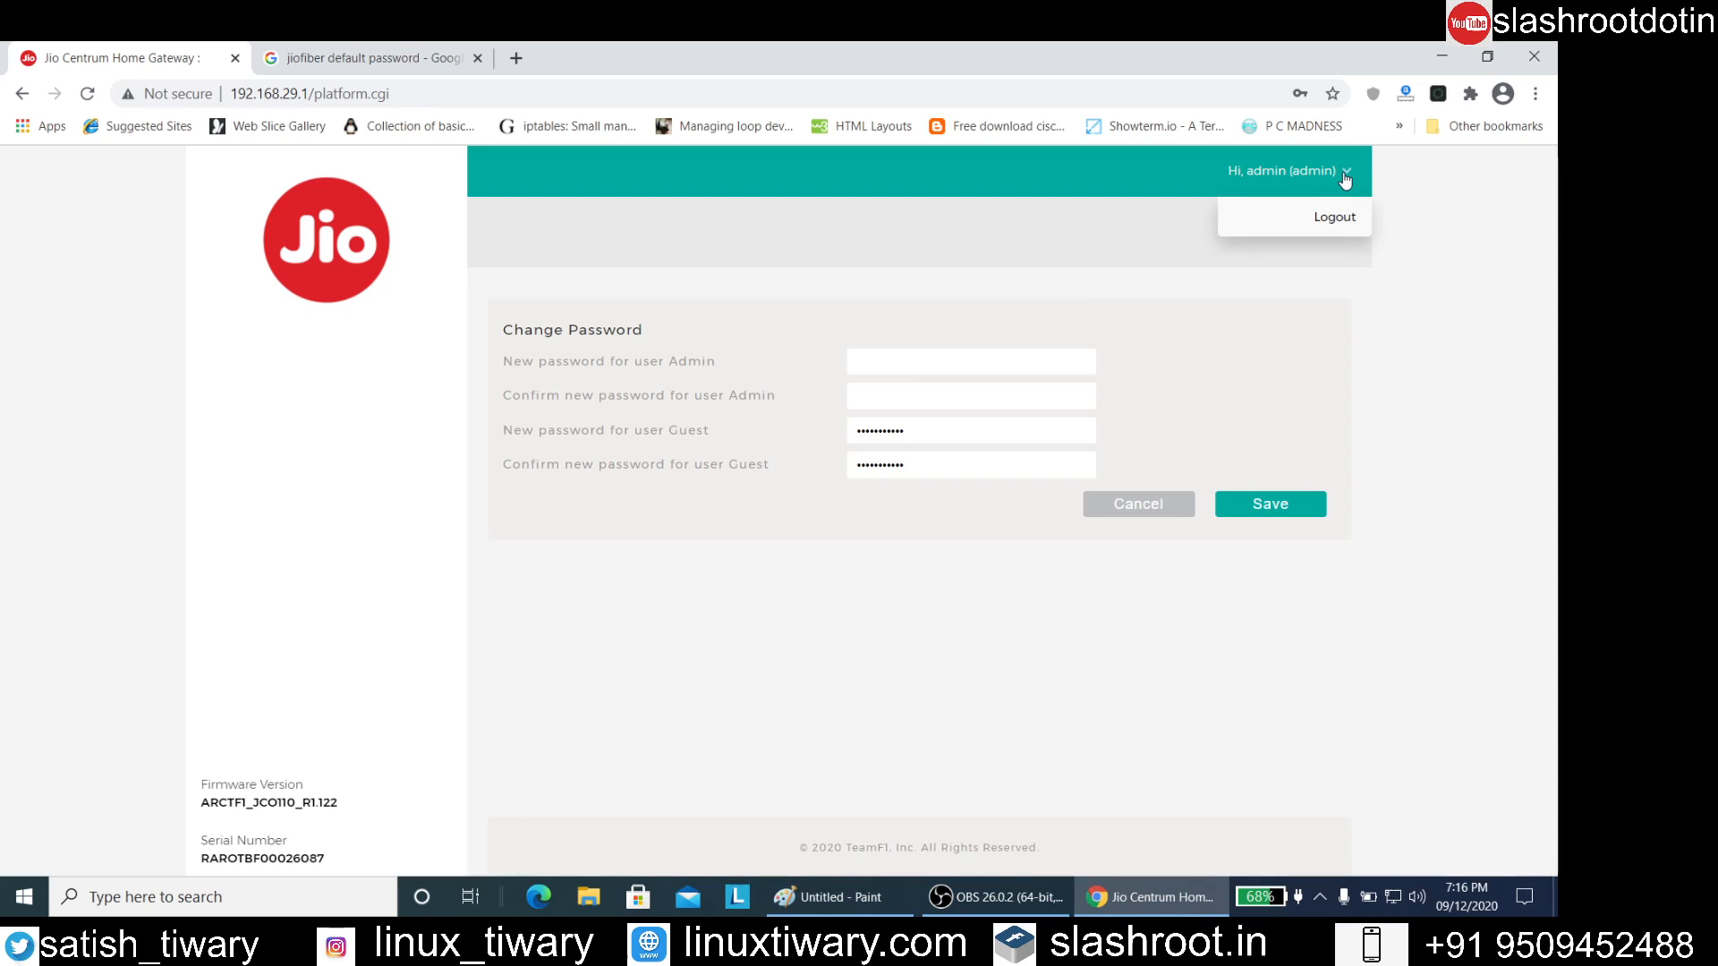
{"action": "left_click_drag", "start_coordinate": [1018, 439], "coordinate": [770, 399]}
{"action": "key", "text": "BackSpace"}
{"action": "left_click_drag", "start_coordinate": [905, 464], "coordinate": [815, 467]}
{"action": "key", "text": "BackSpace"}
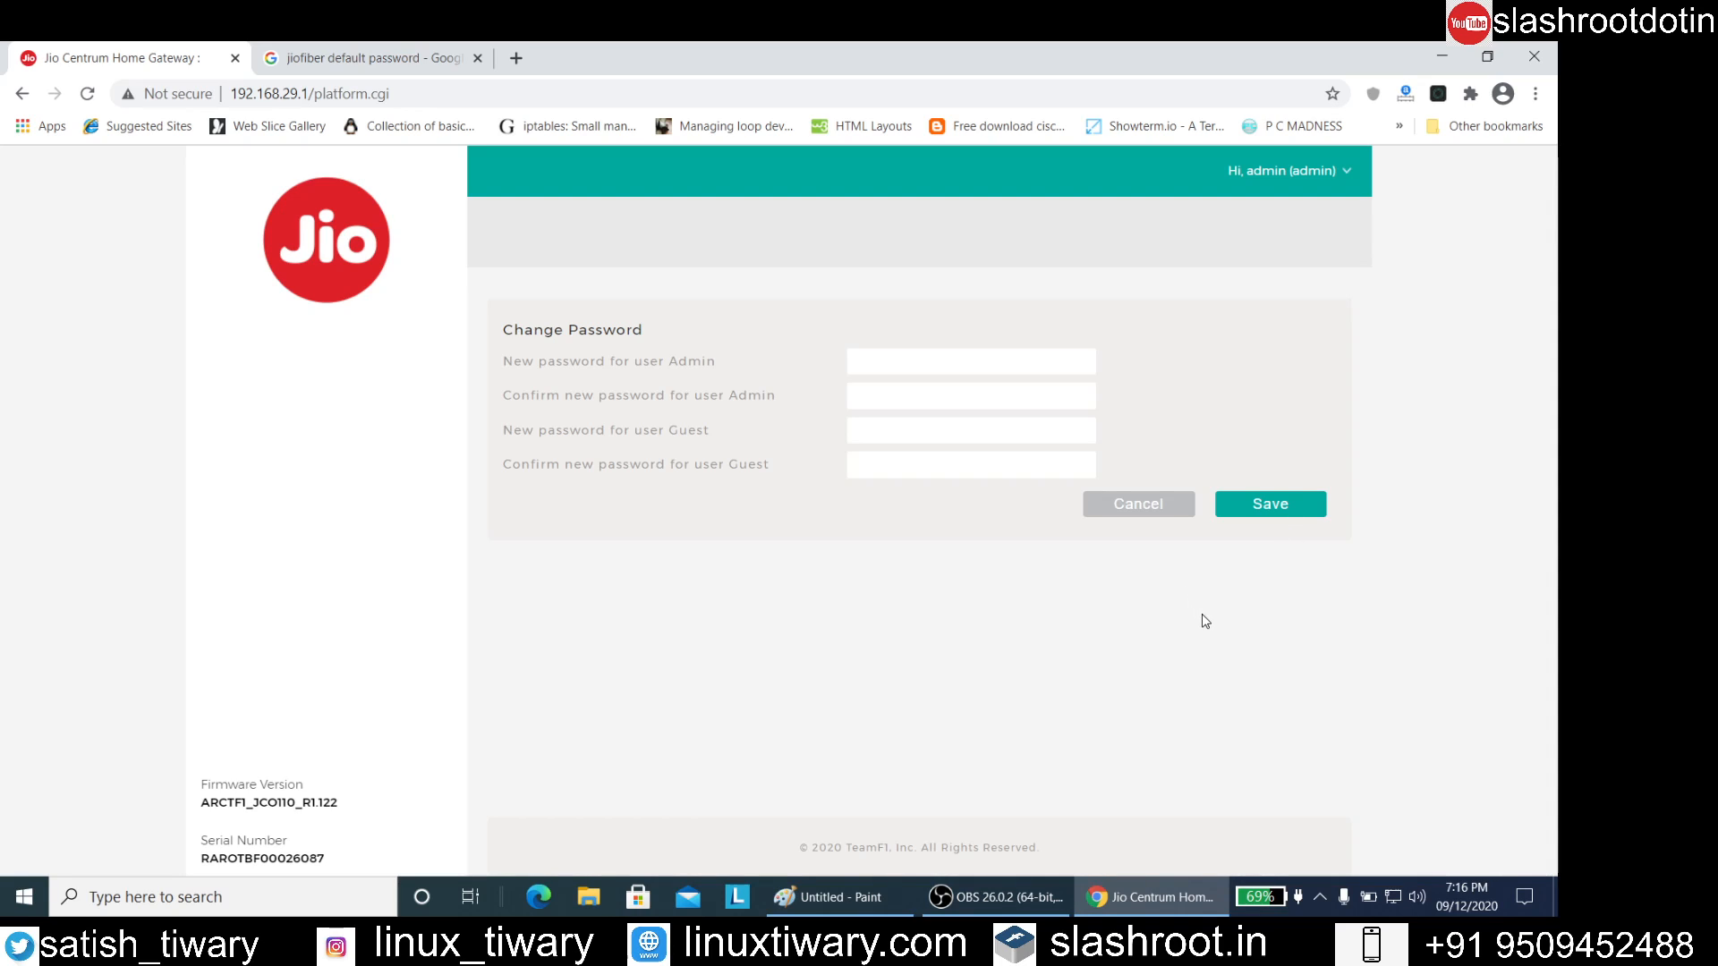
Try to save a new password with its confirmation for the Admin user only
{"action": "left_click", "coordinate": [1007, 470]}
{"action": "type", "text": "••••••••••••"}
{"action": "key", "text": "Tab"}
{"action": "type", "text": "••••••••••••"}
{"action": "left_click", "coordinate": [1242, 494]}
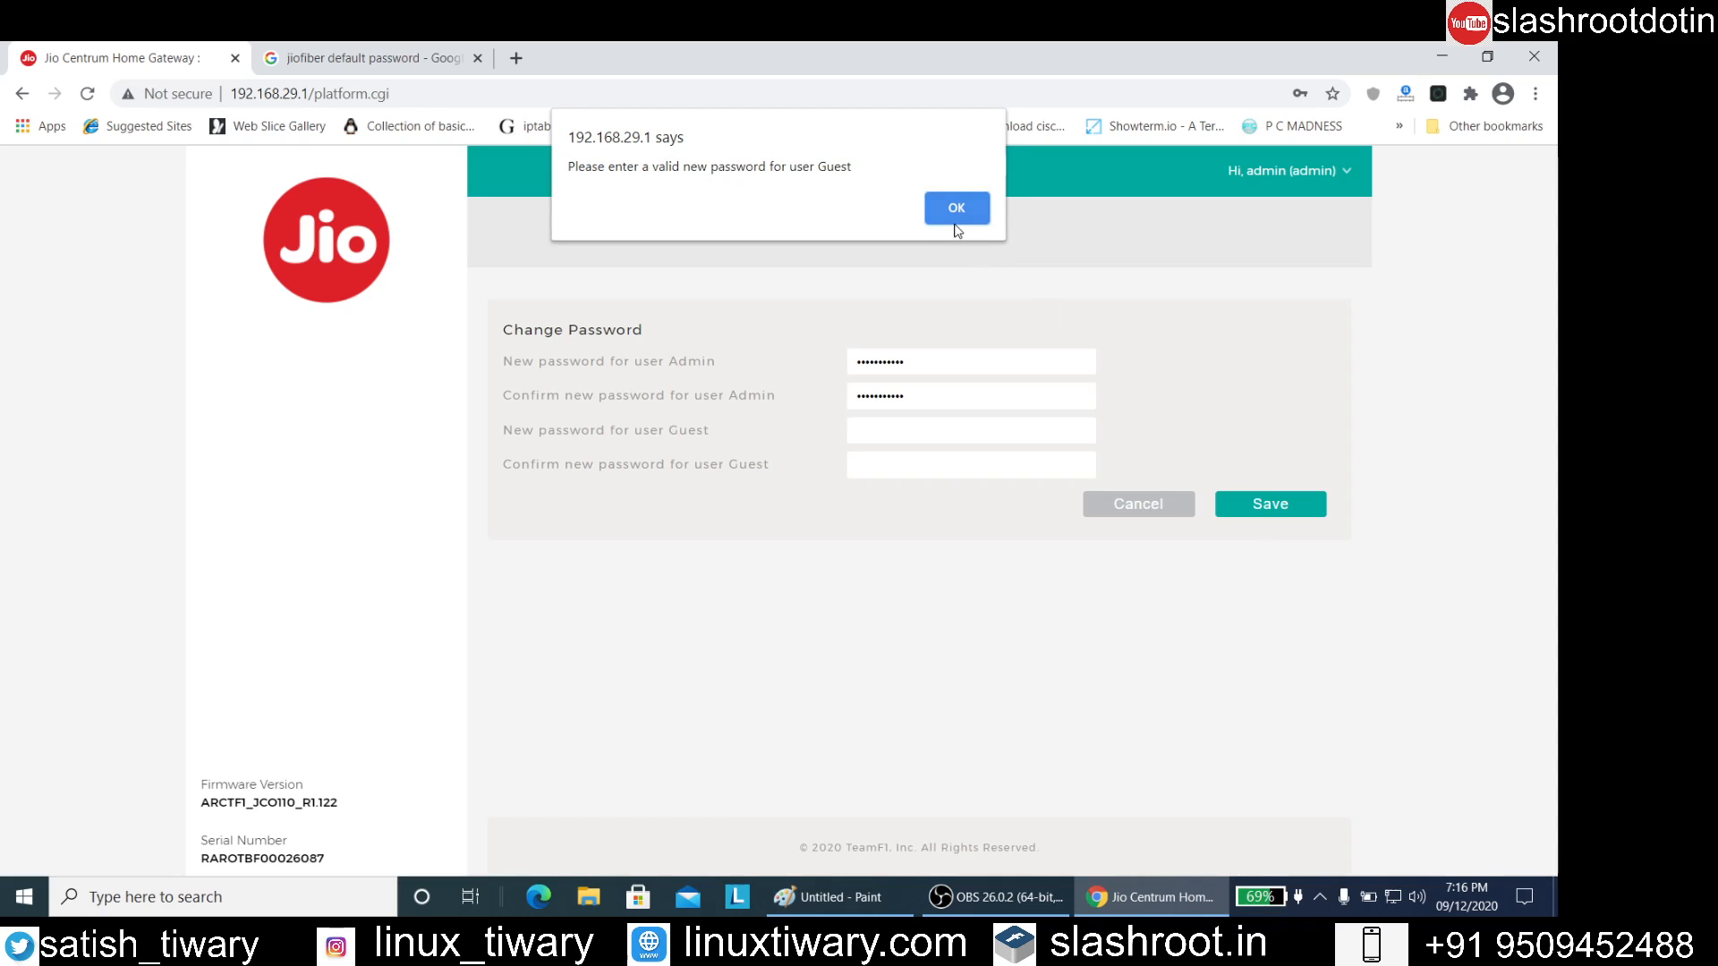
{"action": "left_click", "coordinate": [953, 210]}
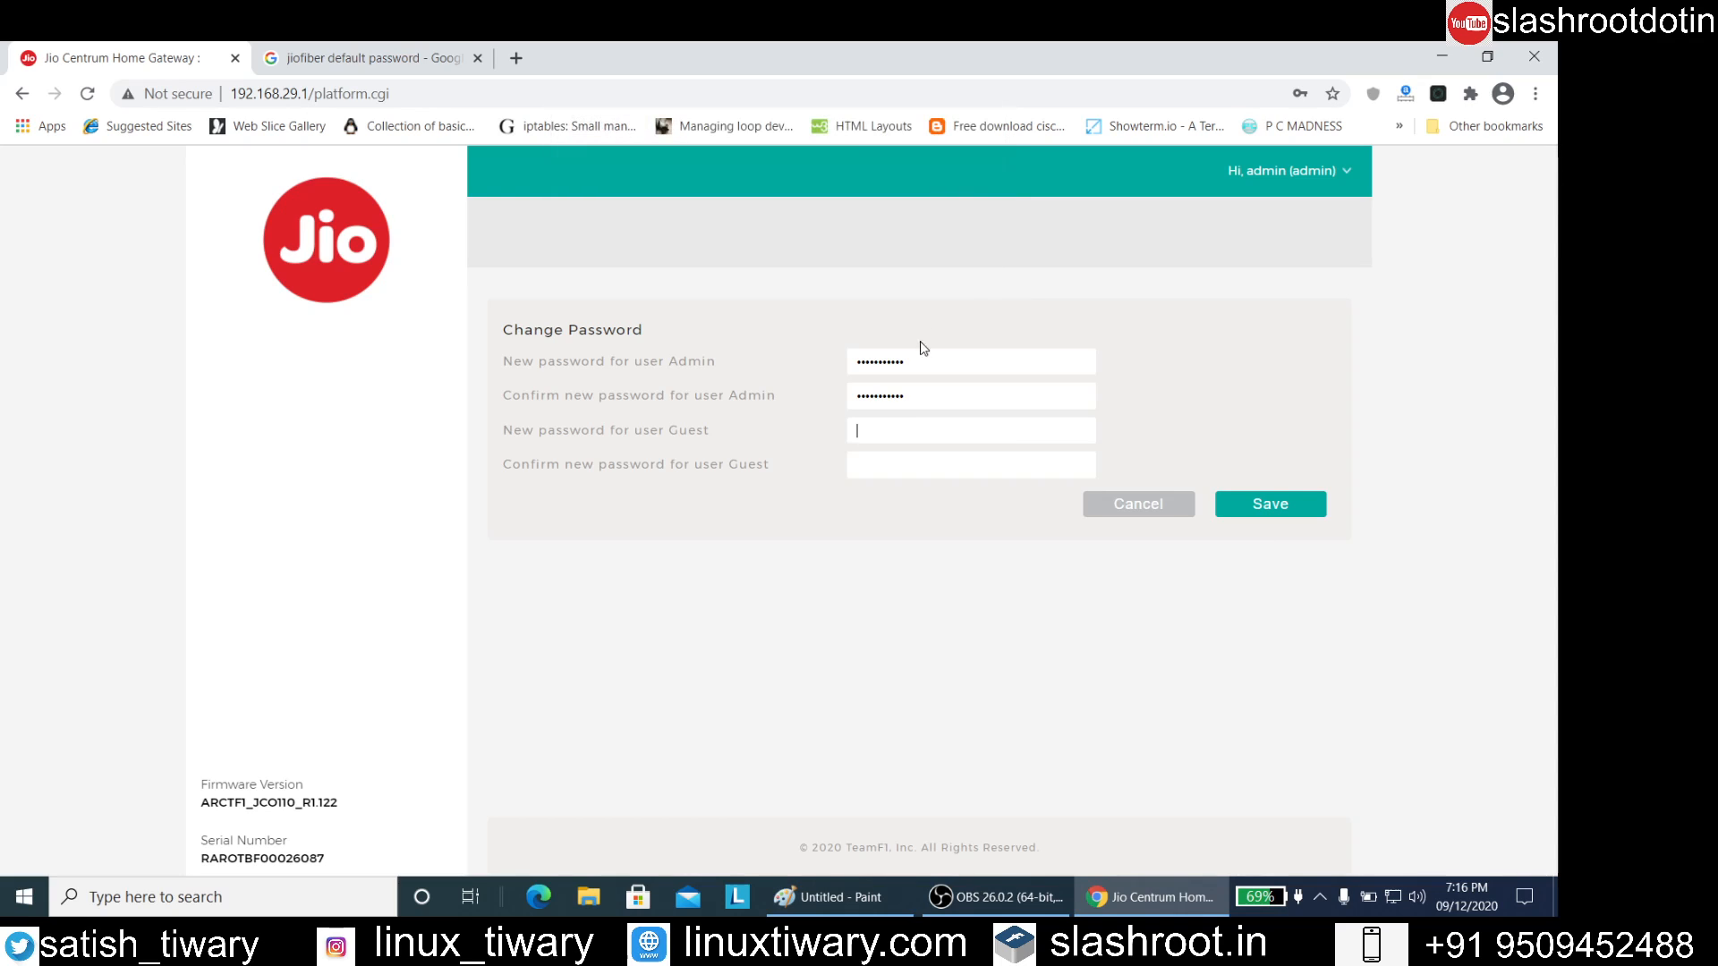
Add a new password and its confirmation for the Guest user and submit the password change
{"action": "type", "text": "••••••••••••••••••"}
{"action": "left_click", "coordinate": [1274, 501]}
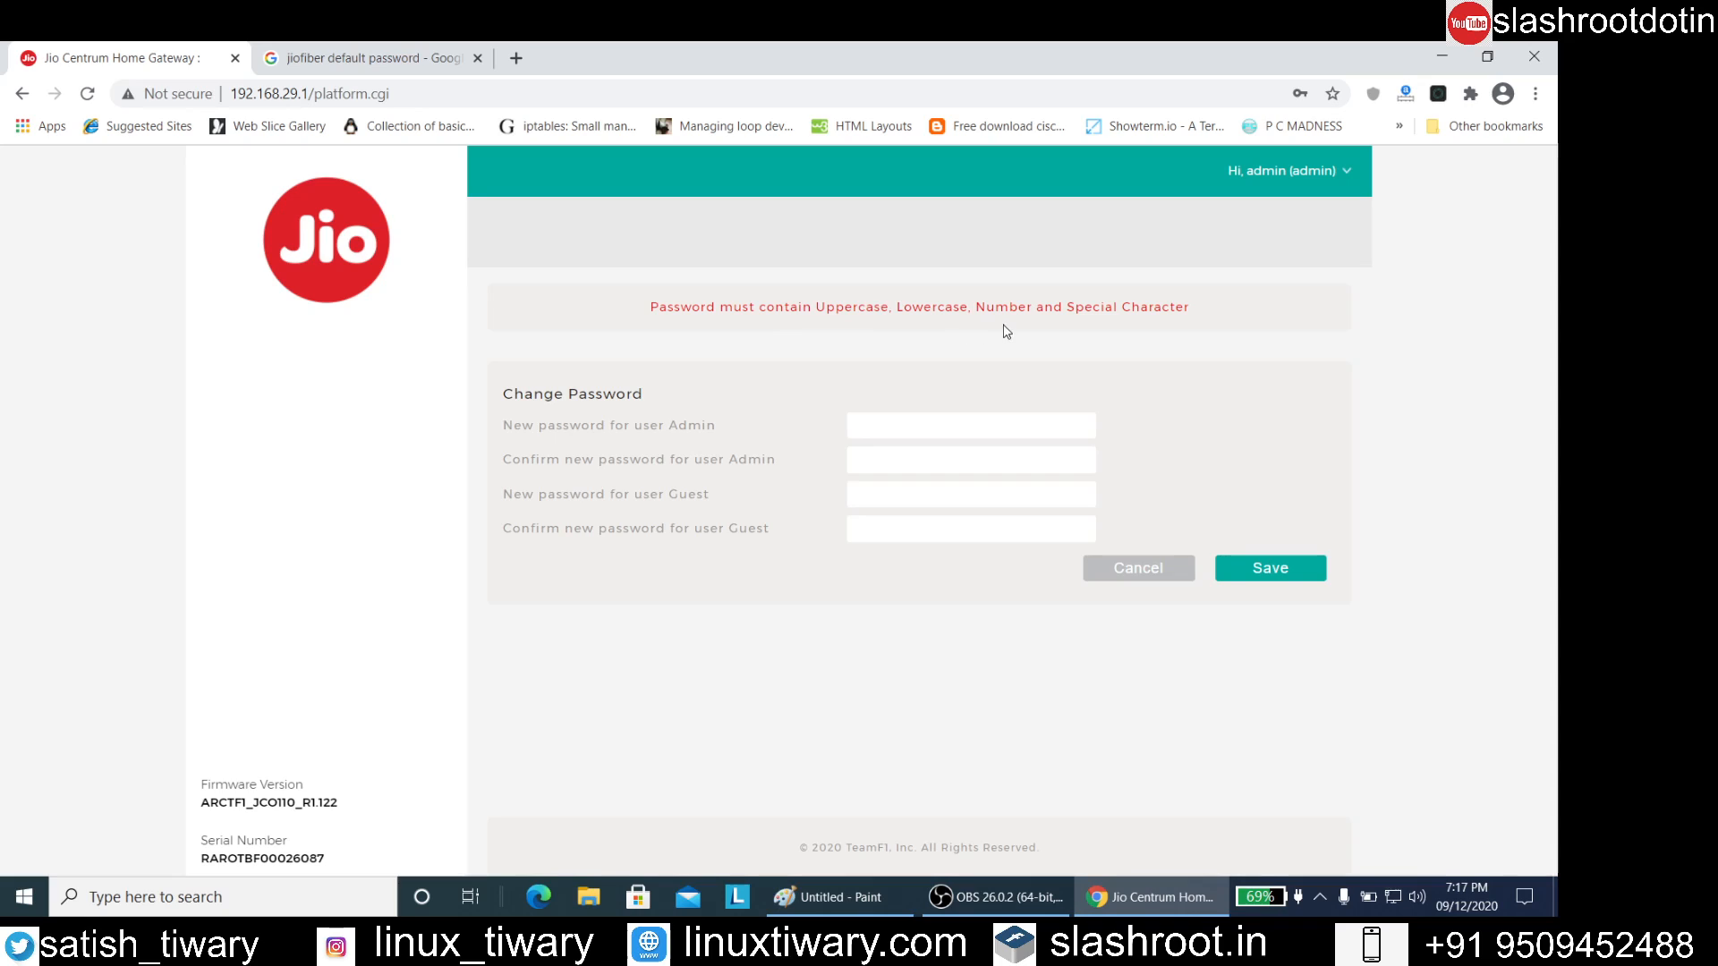
Enter and confirm a new Admin password containing uppercase, lowercase, number and special characters
{"action": "left_click", "coordinate": [975, 423]}
{"action": "type", "text": "•••••••••••"}
{"action": "key", "text": "Tab"}
{"action": "type", "text": "••••••••••"}
{"action": "key", "text": "BackSpace"}
{"action": "key", "text": "BackSpace"}
{"action": "key", "text": "BackSpace"}
{"action": "key", "text": "BackSpace"}
{"action": "key", "text": "BackSpace"}
{"action": "key", "text": "BackSpace"}
{"action": "key", "text": "BackSpace"}
{"action": "type", "text": "••••••••••••••••••••••••"}
Enter and confirm a new password for the Guest user and save the password changes
{"action": "key", "text": "Tab"}
{"action": "type", "text": "••••••••••••"}
{"action": "left_click", "coordinate": [1308, 576]}
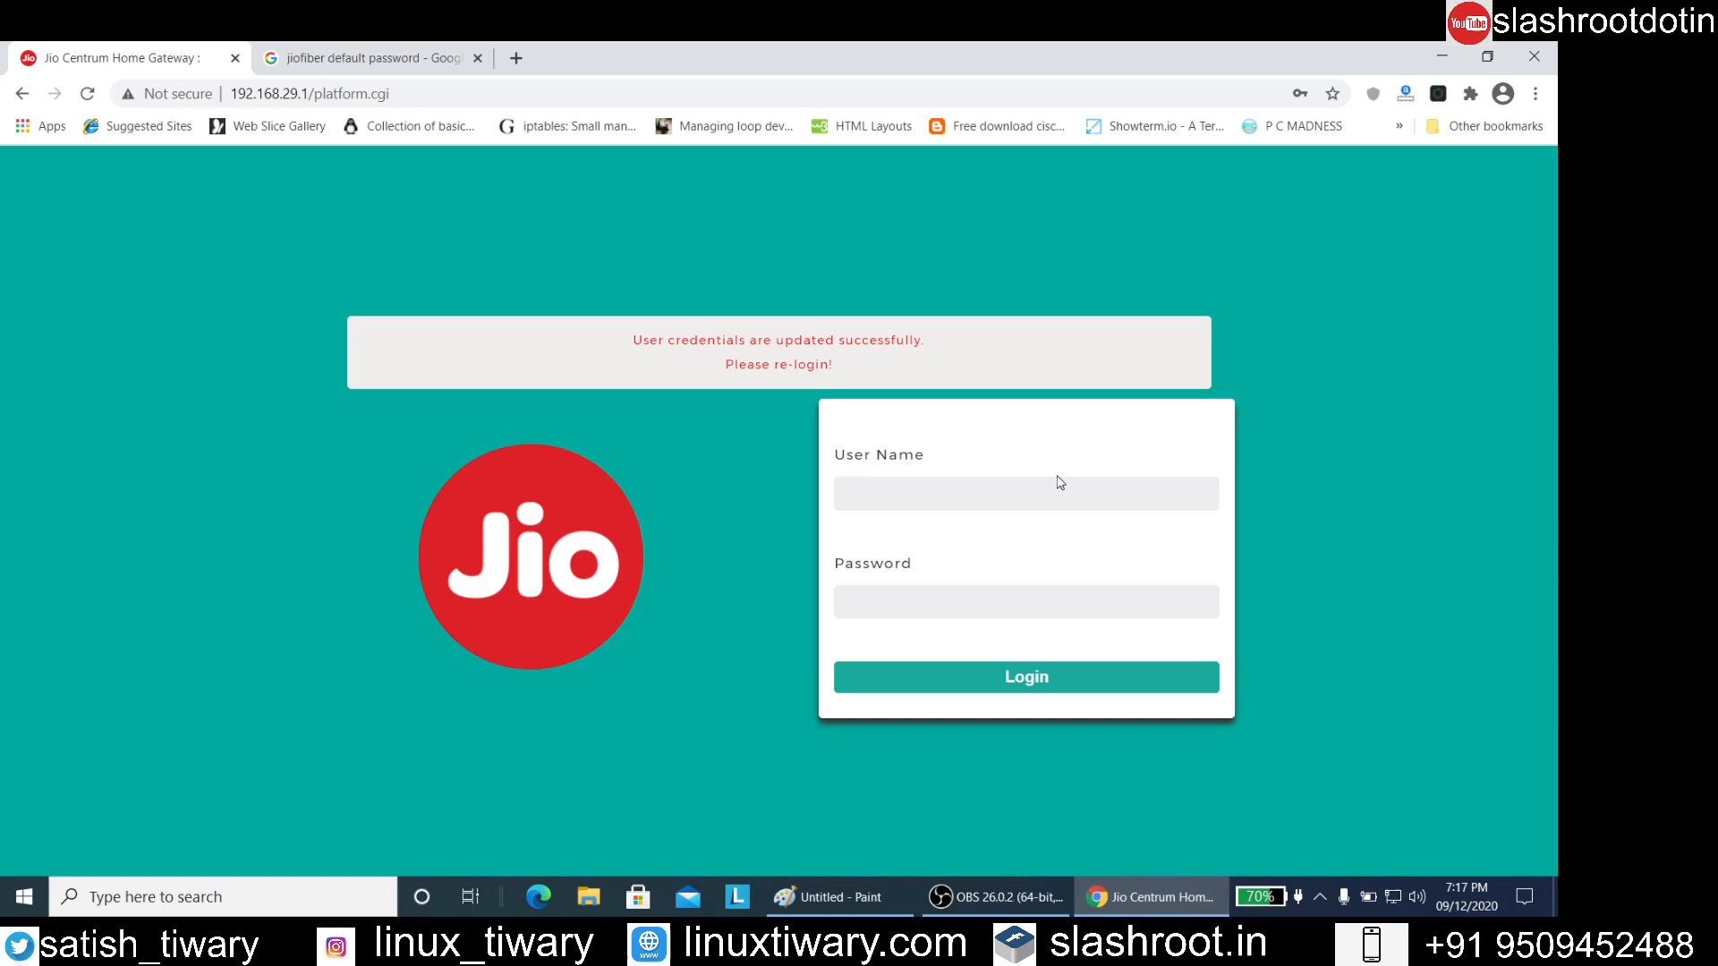
Enter admin as the user name and the new account password on the router's login page
{"action": "left_click", "coordinate": [1031, 487]}
{"action": "left_click", "coordinate": [947, 535]}
{"action": "left_click", "coordinate": [896, 613]}
{"action": "type", "text": "***"}
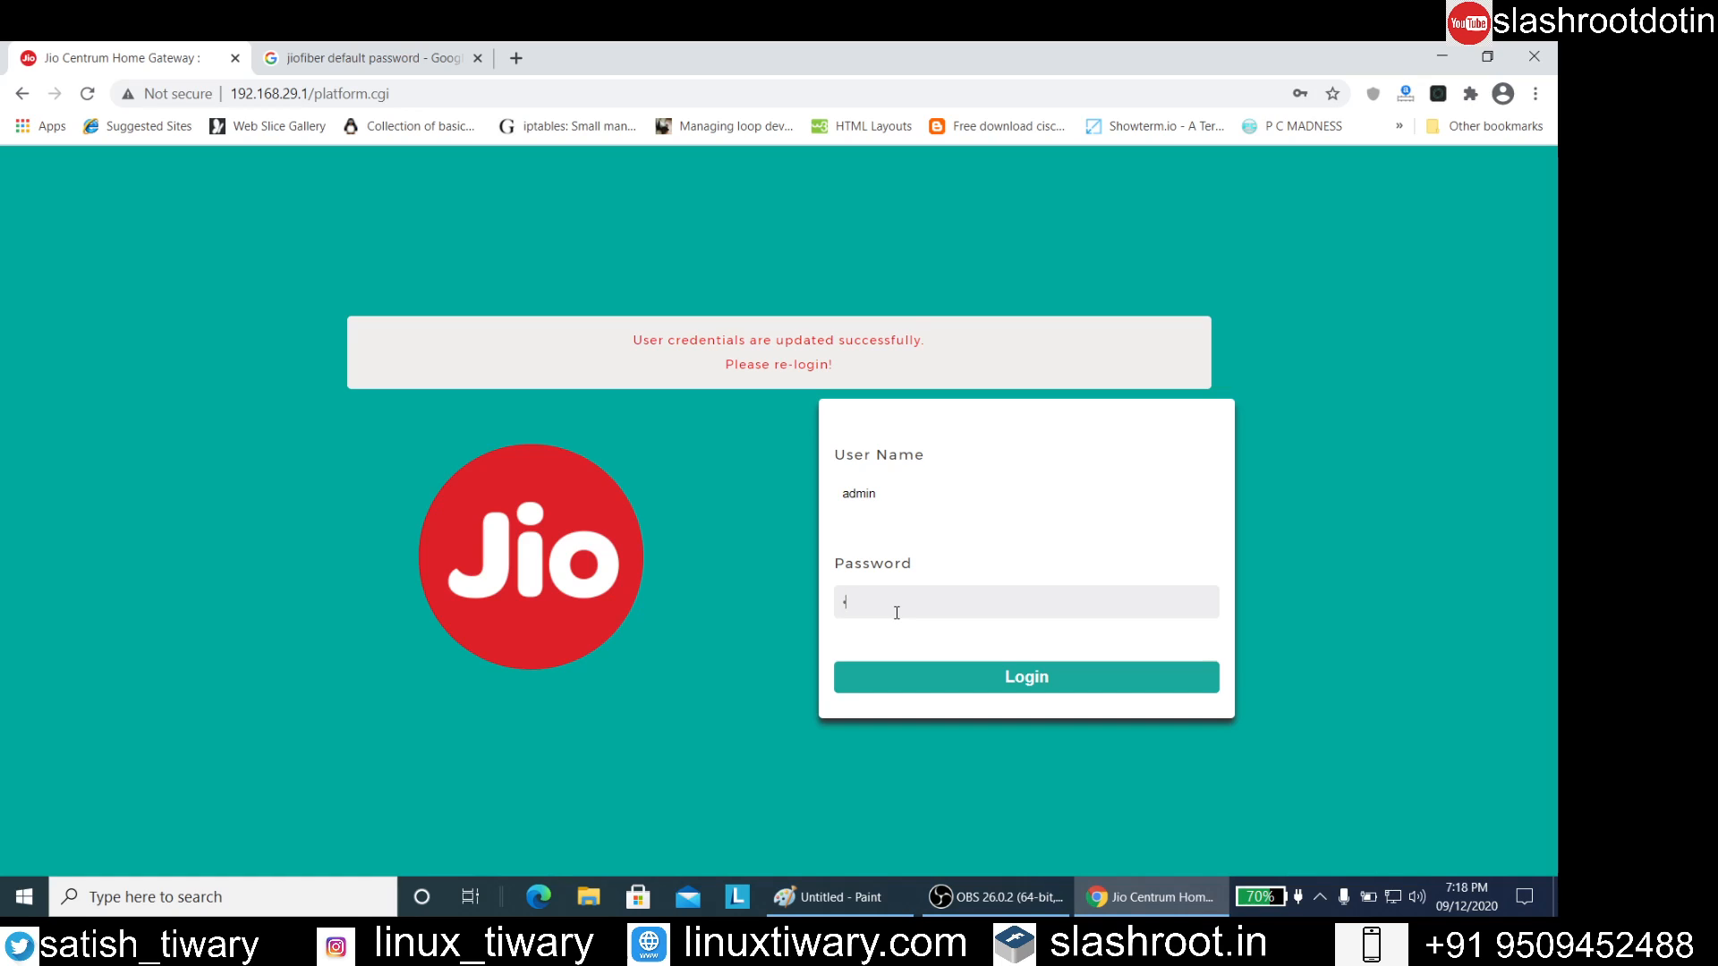
{"action": "type", "text": "******"}
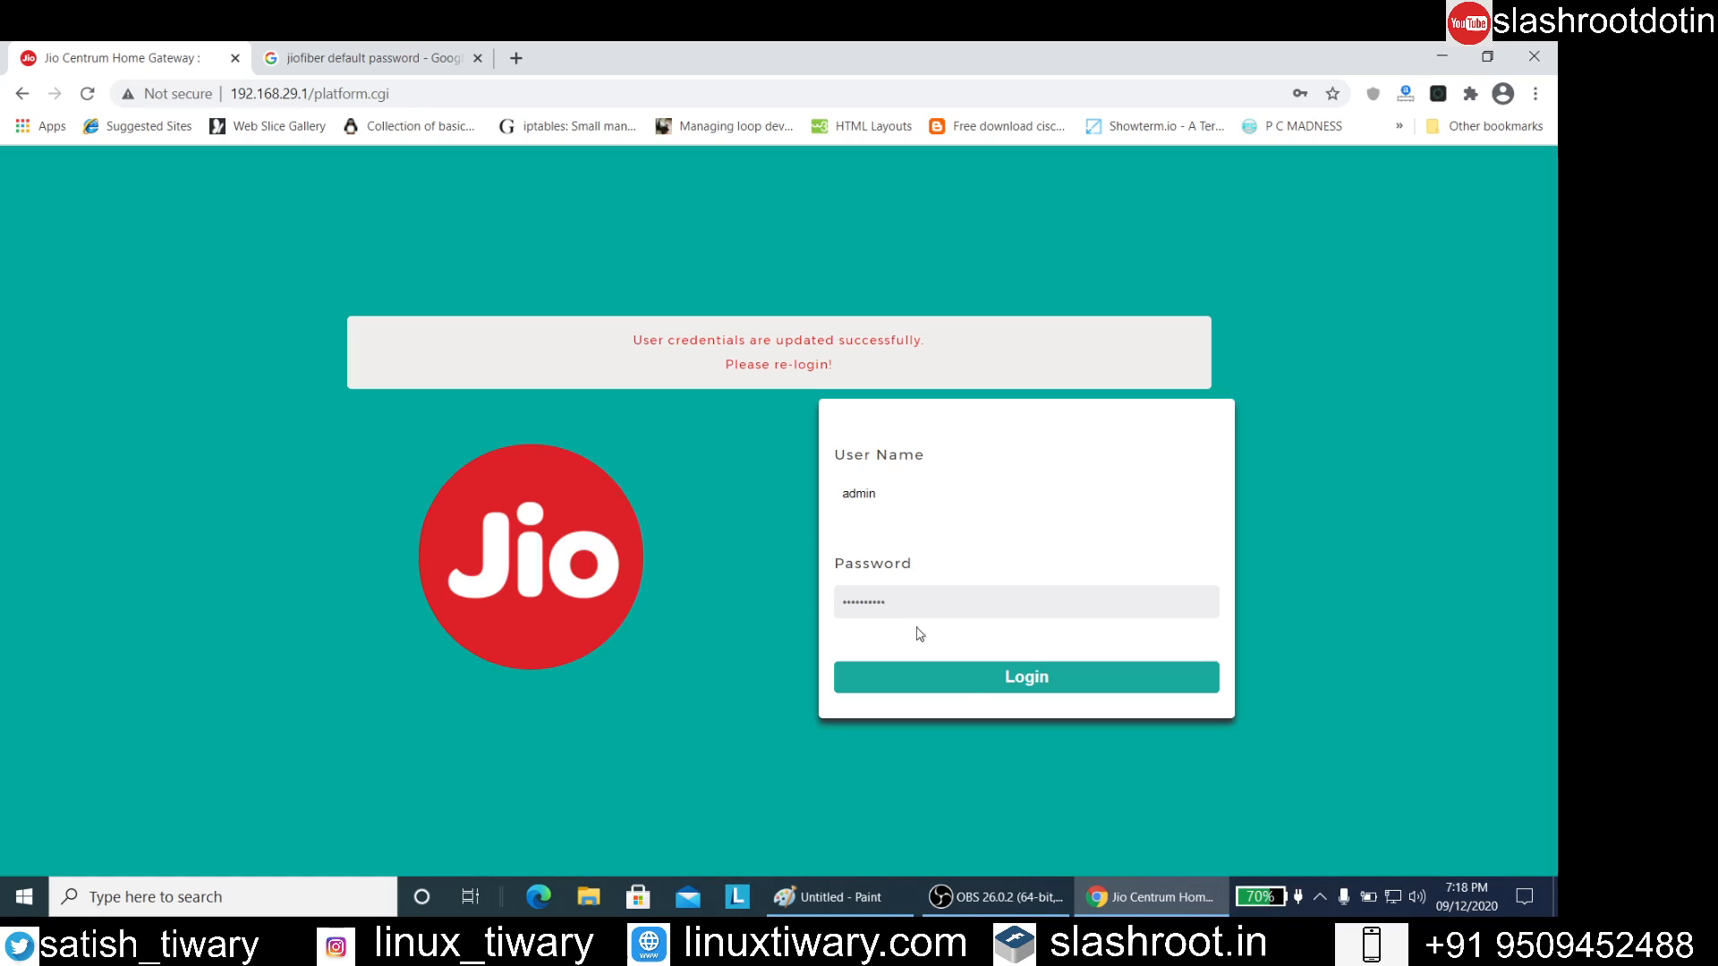
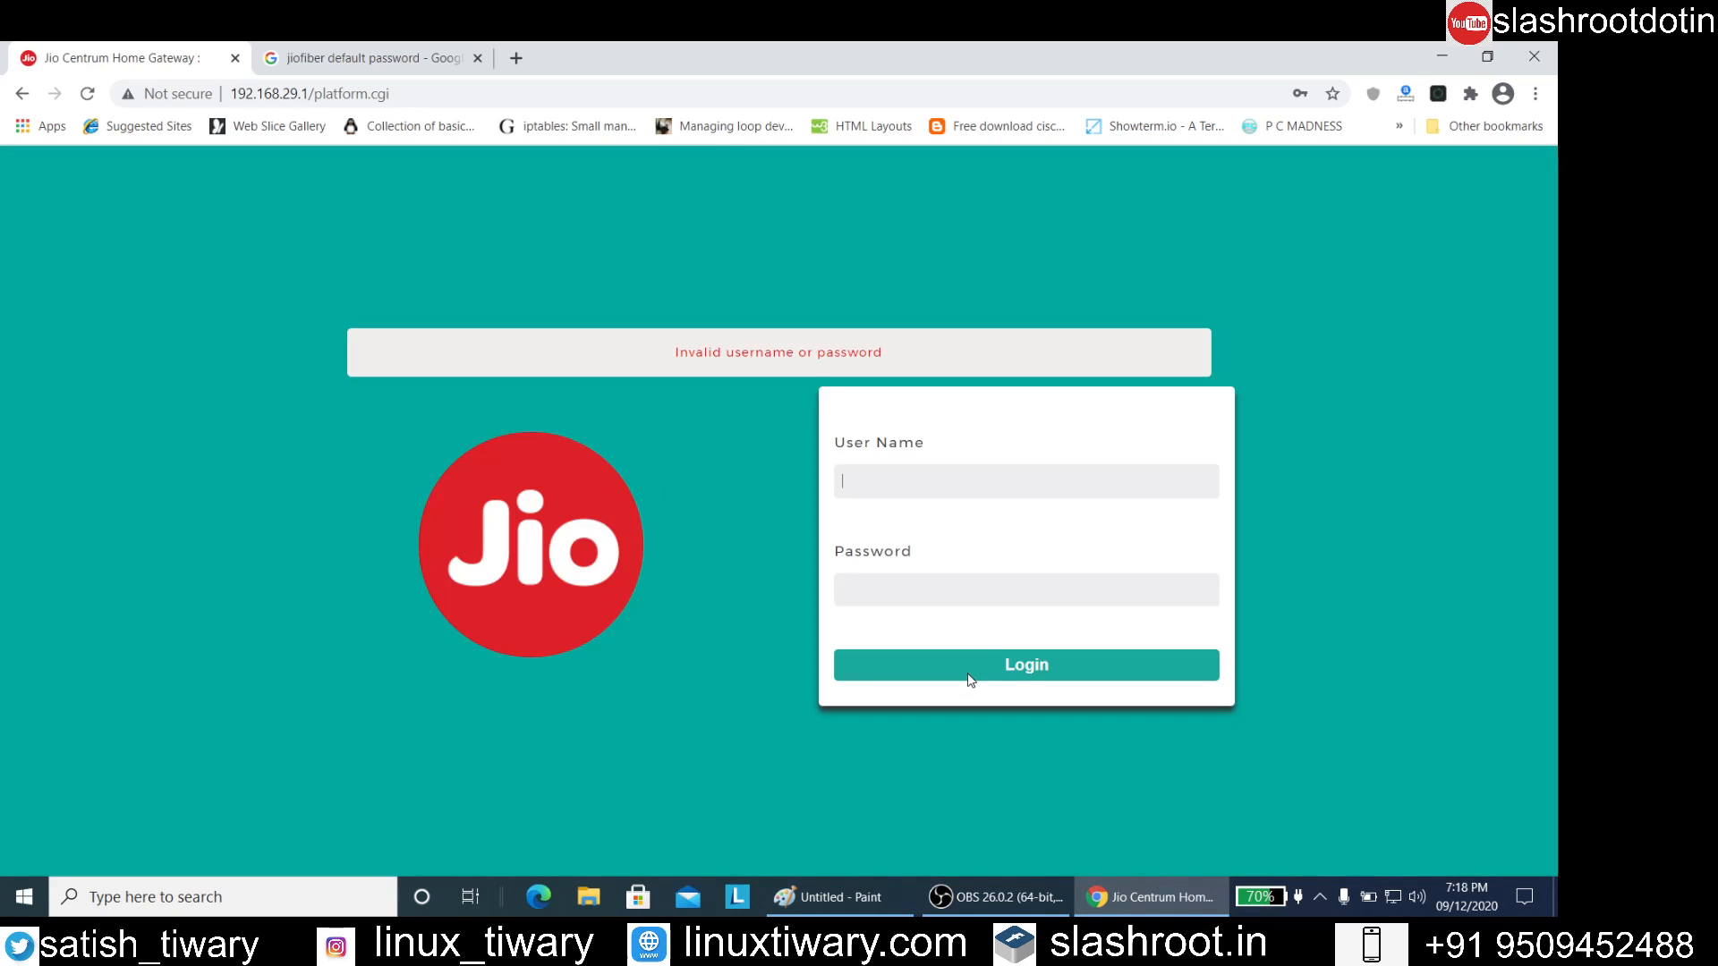
Enter admin as the user name again on the router's login form and place the cursor in the password field
{"action": "left_click", "coordinate": [920, 473]}
{"action": "left_click", "coordinate": [904, 521]}
{"action": "left_click", "coordinate": [890, 599]}
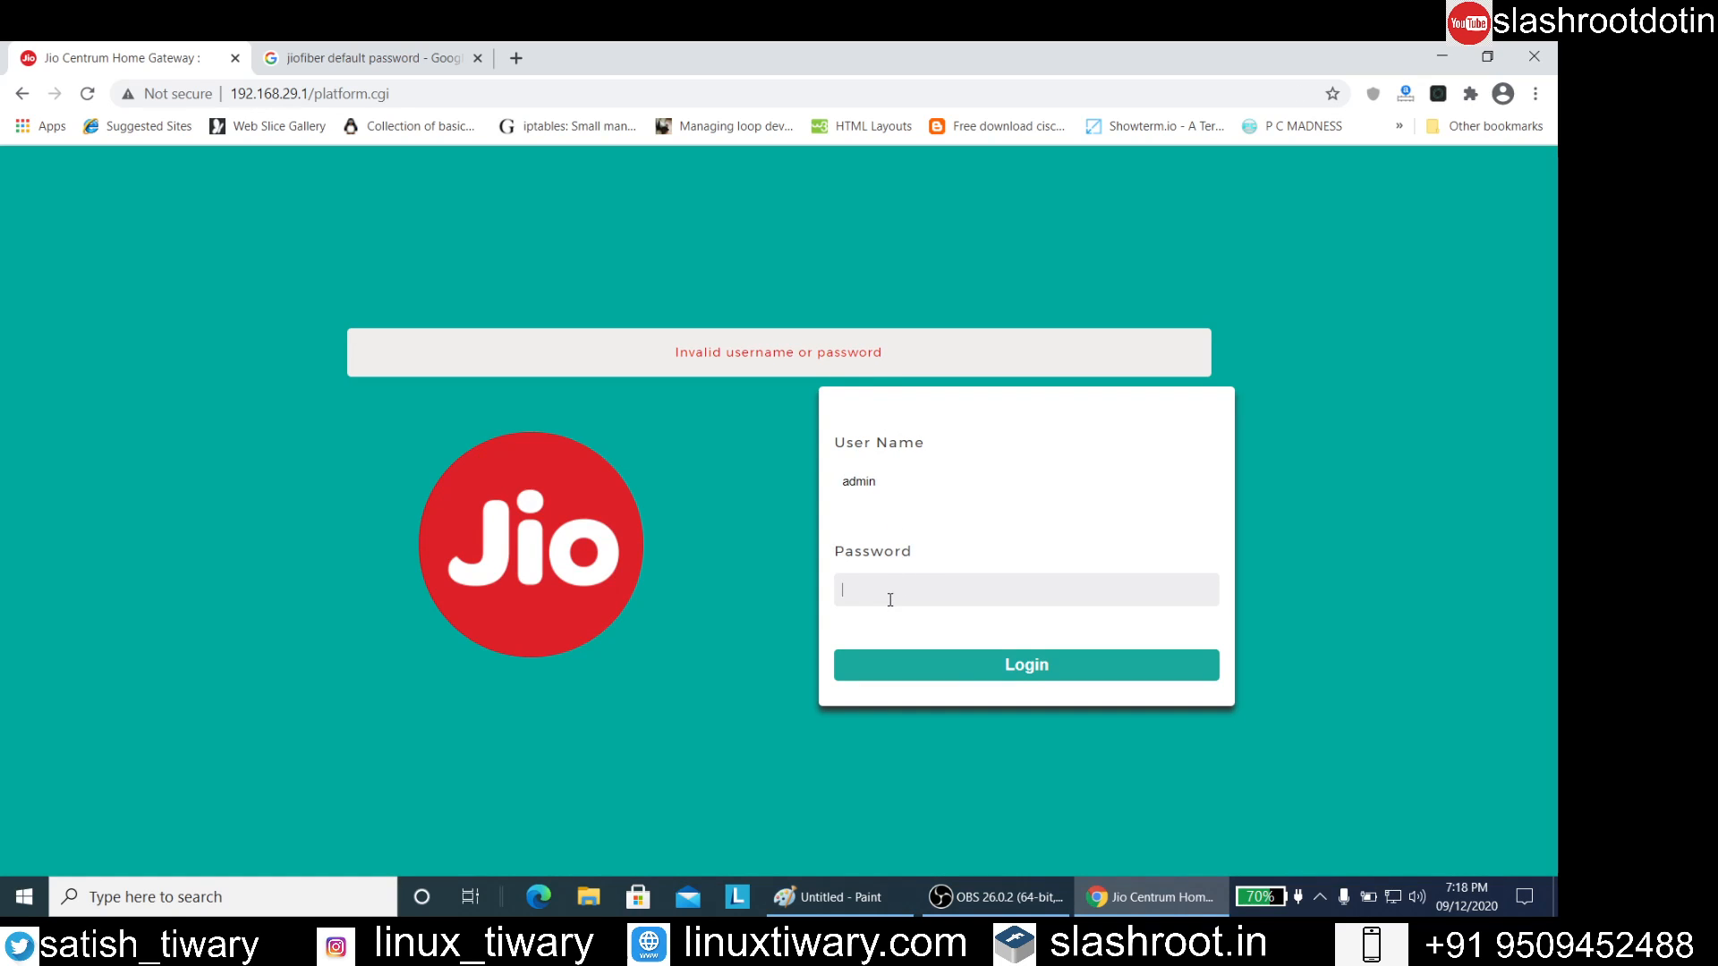
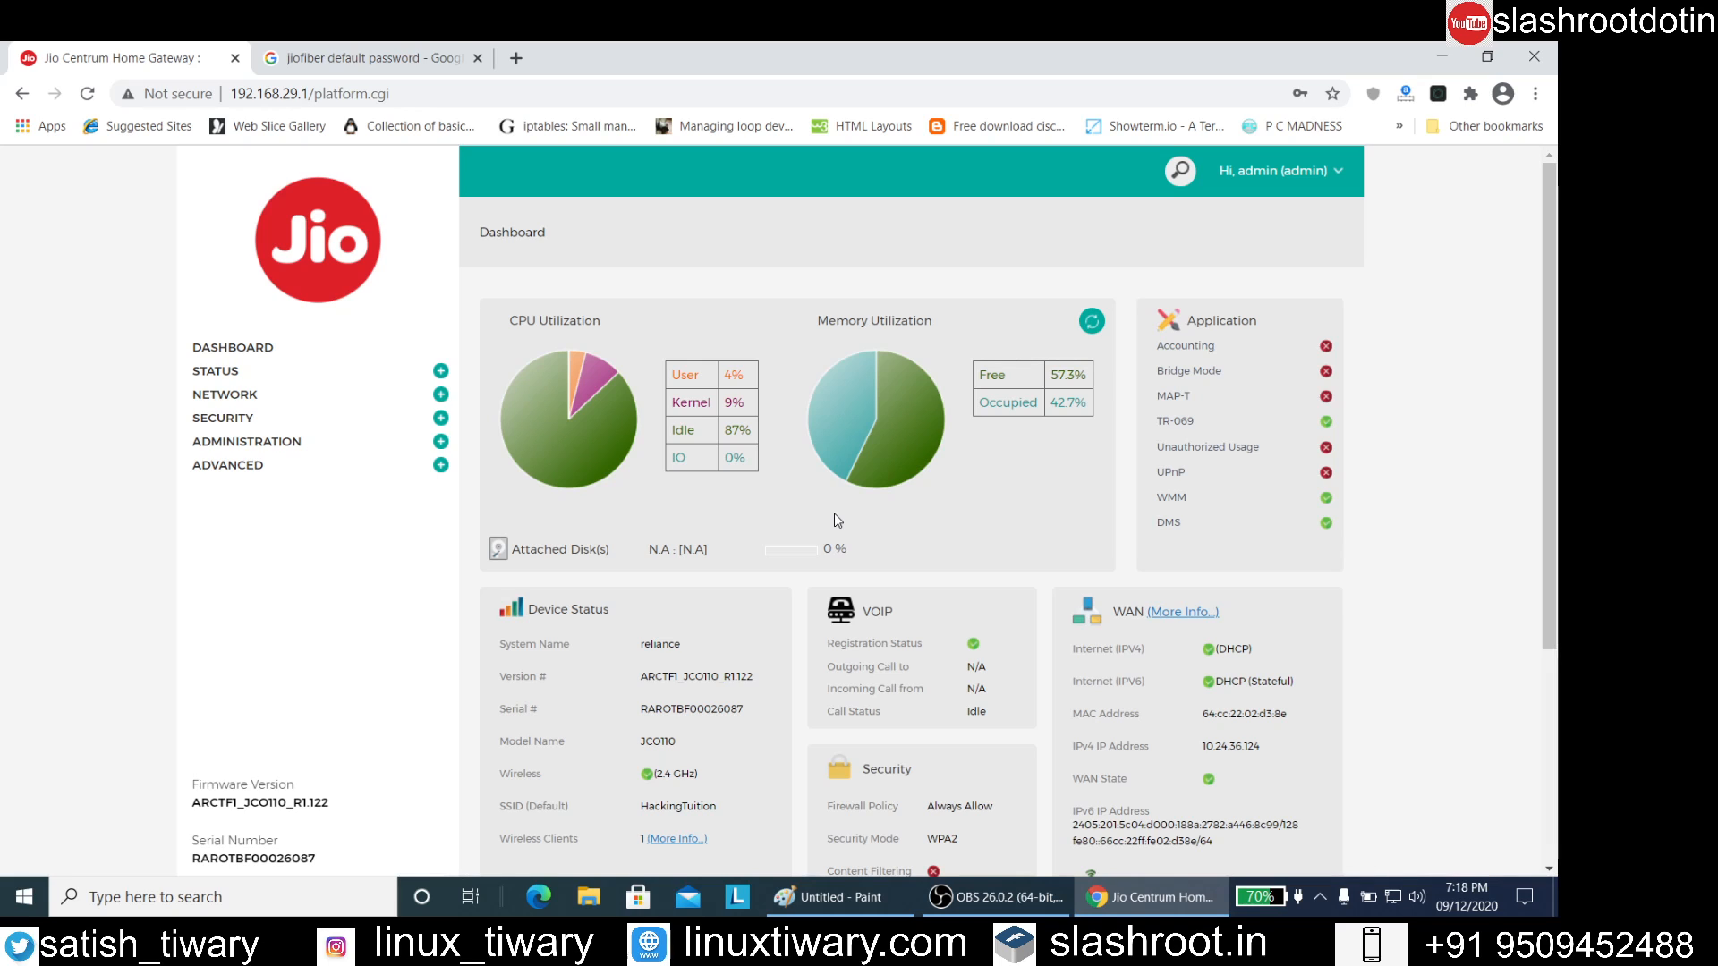
Review the dashboard, then examine the LAN Clients and Device Statistics pages in the Status section
{"action": "scroll", "coordinate": [833, 514], "scroll_direction": "down", "scroll_amount": 3}
{"action": "scroll", "coordinate": [747, 453], "scroll_direction": "down", "scroll_amount": 2}
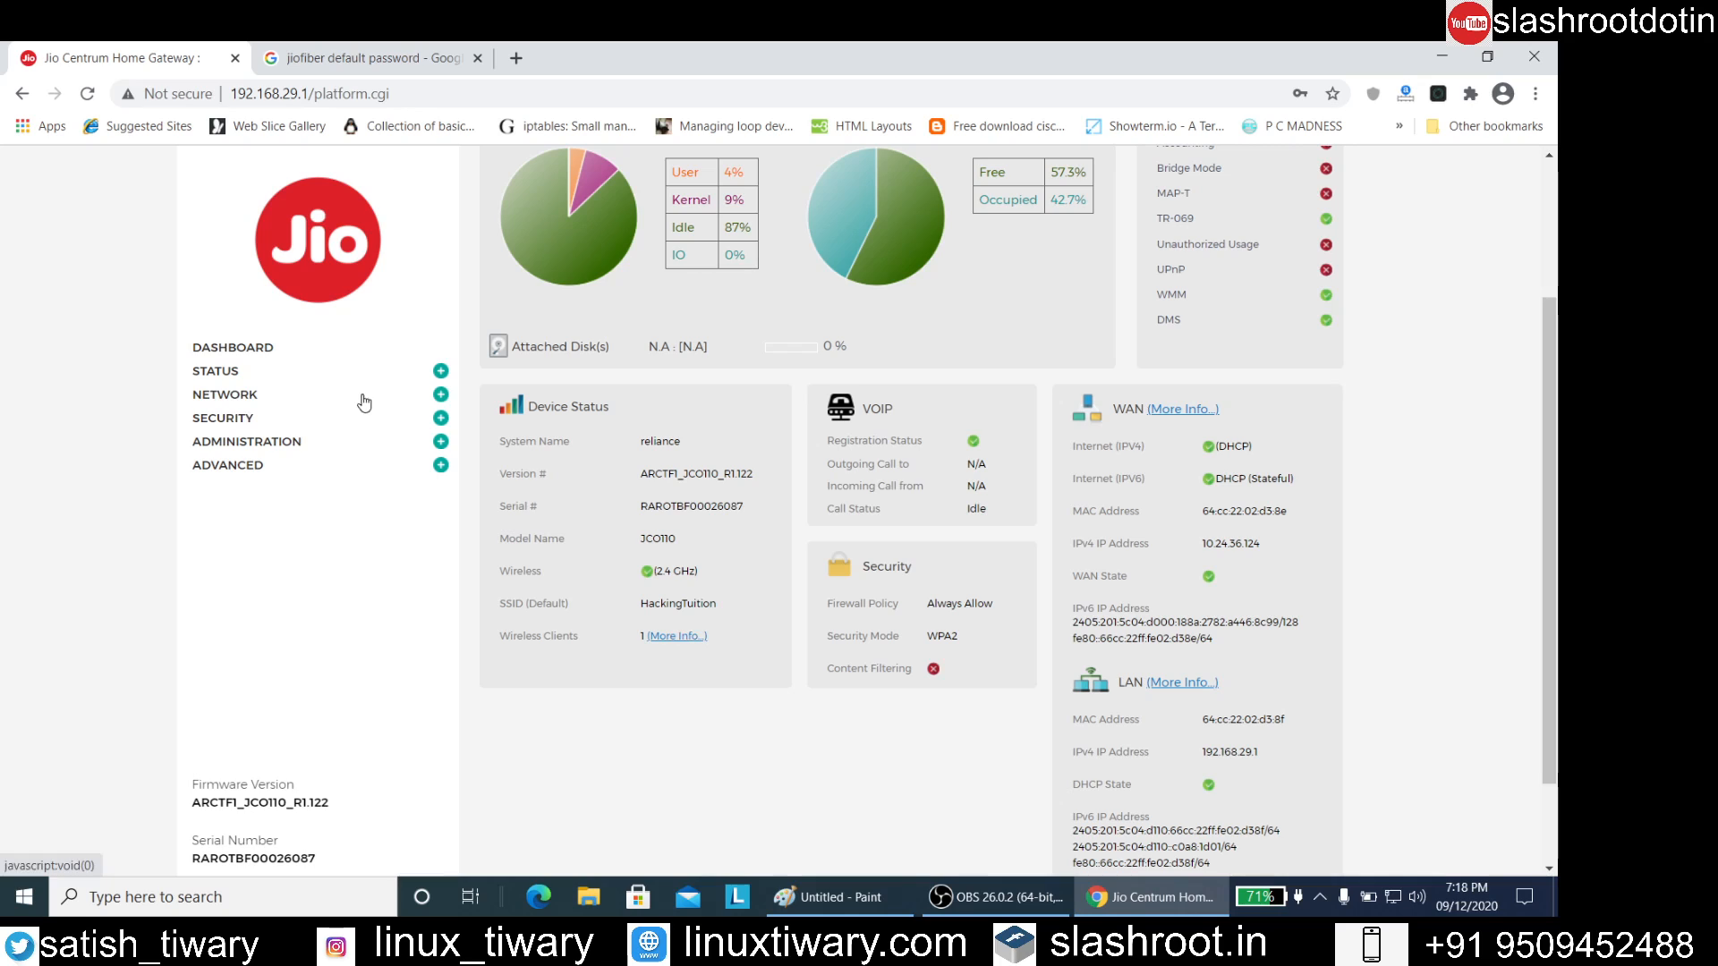
{"action": "left_click", "coordinate": [441, 370]}
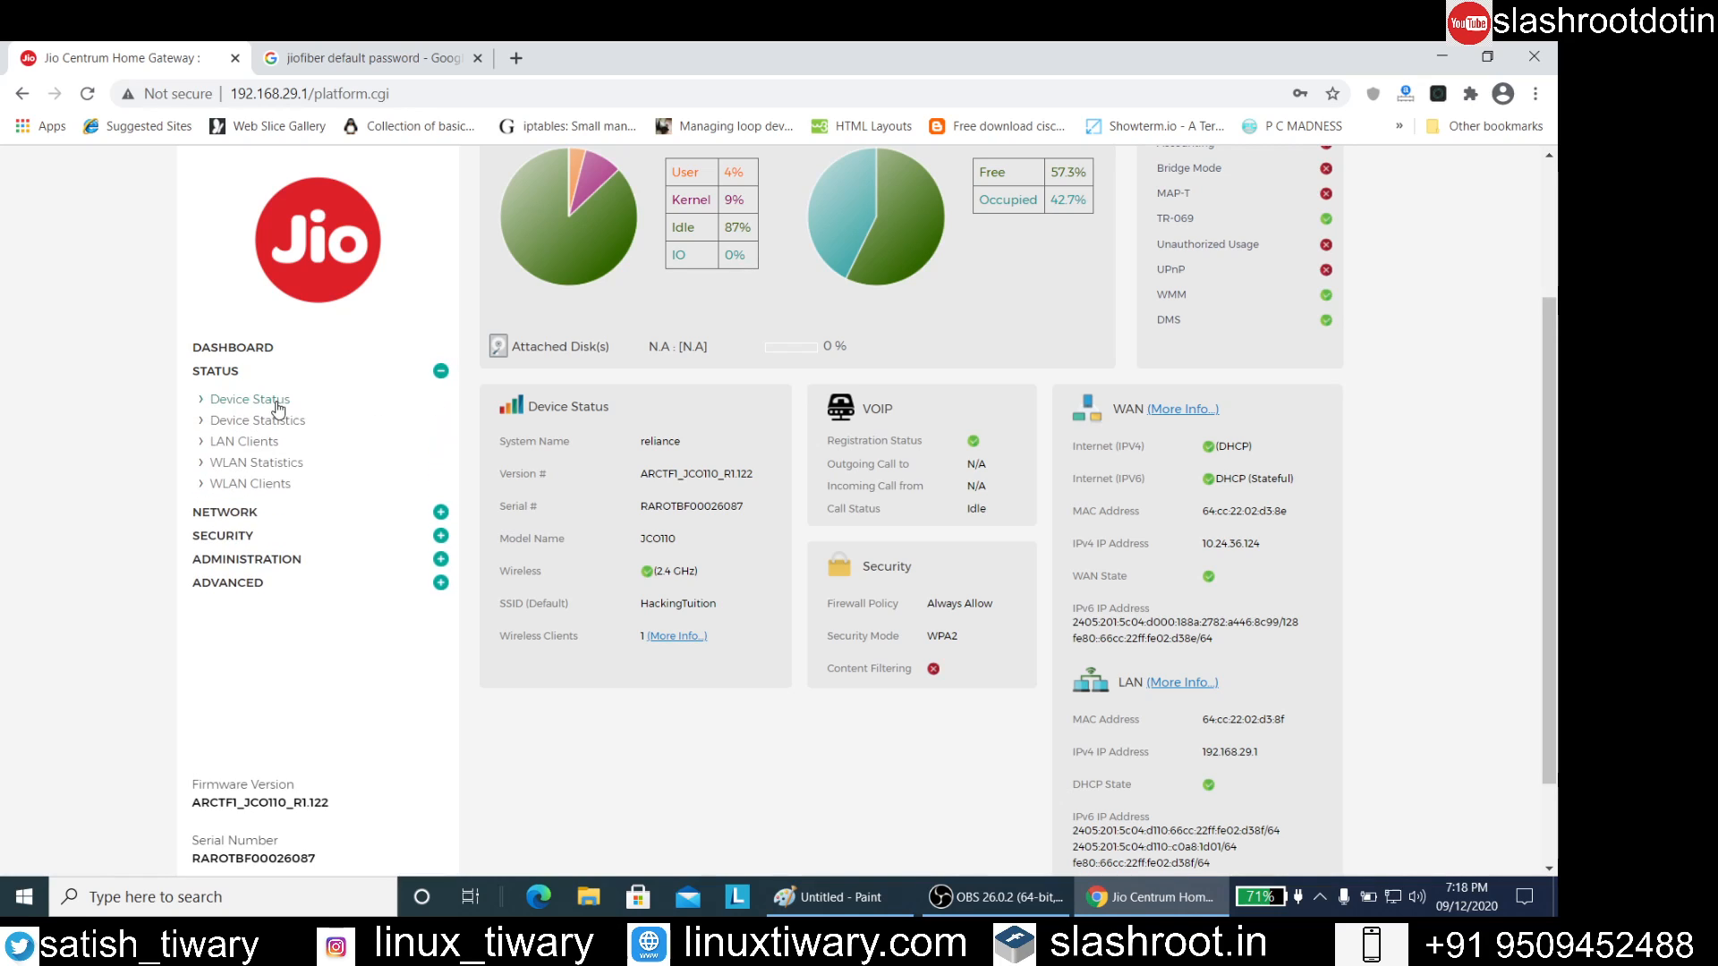
{"action": "left_click", "coordinate": [203, 443]}
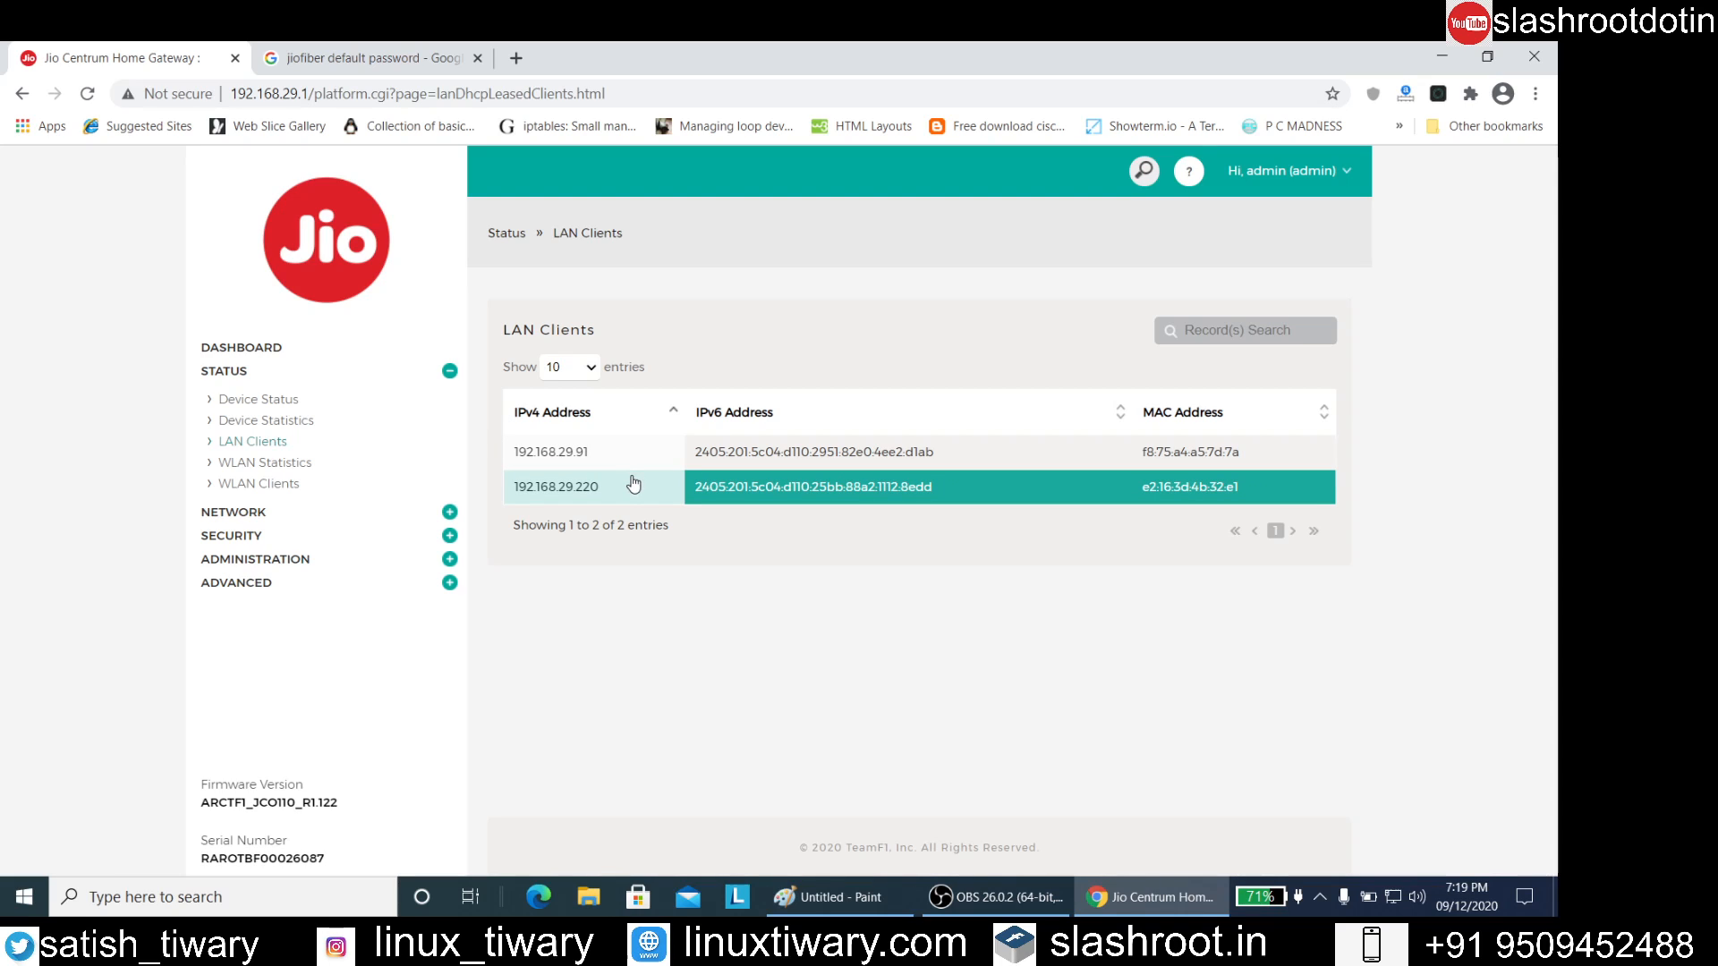
{"action": "left_click", "coordinate": [277, 426]}
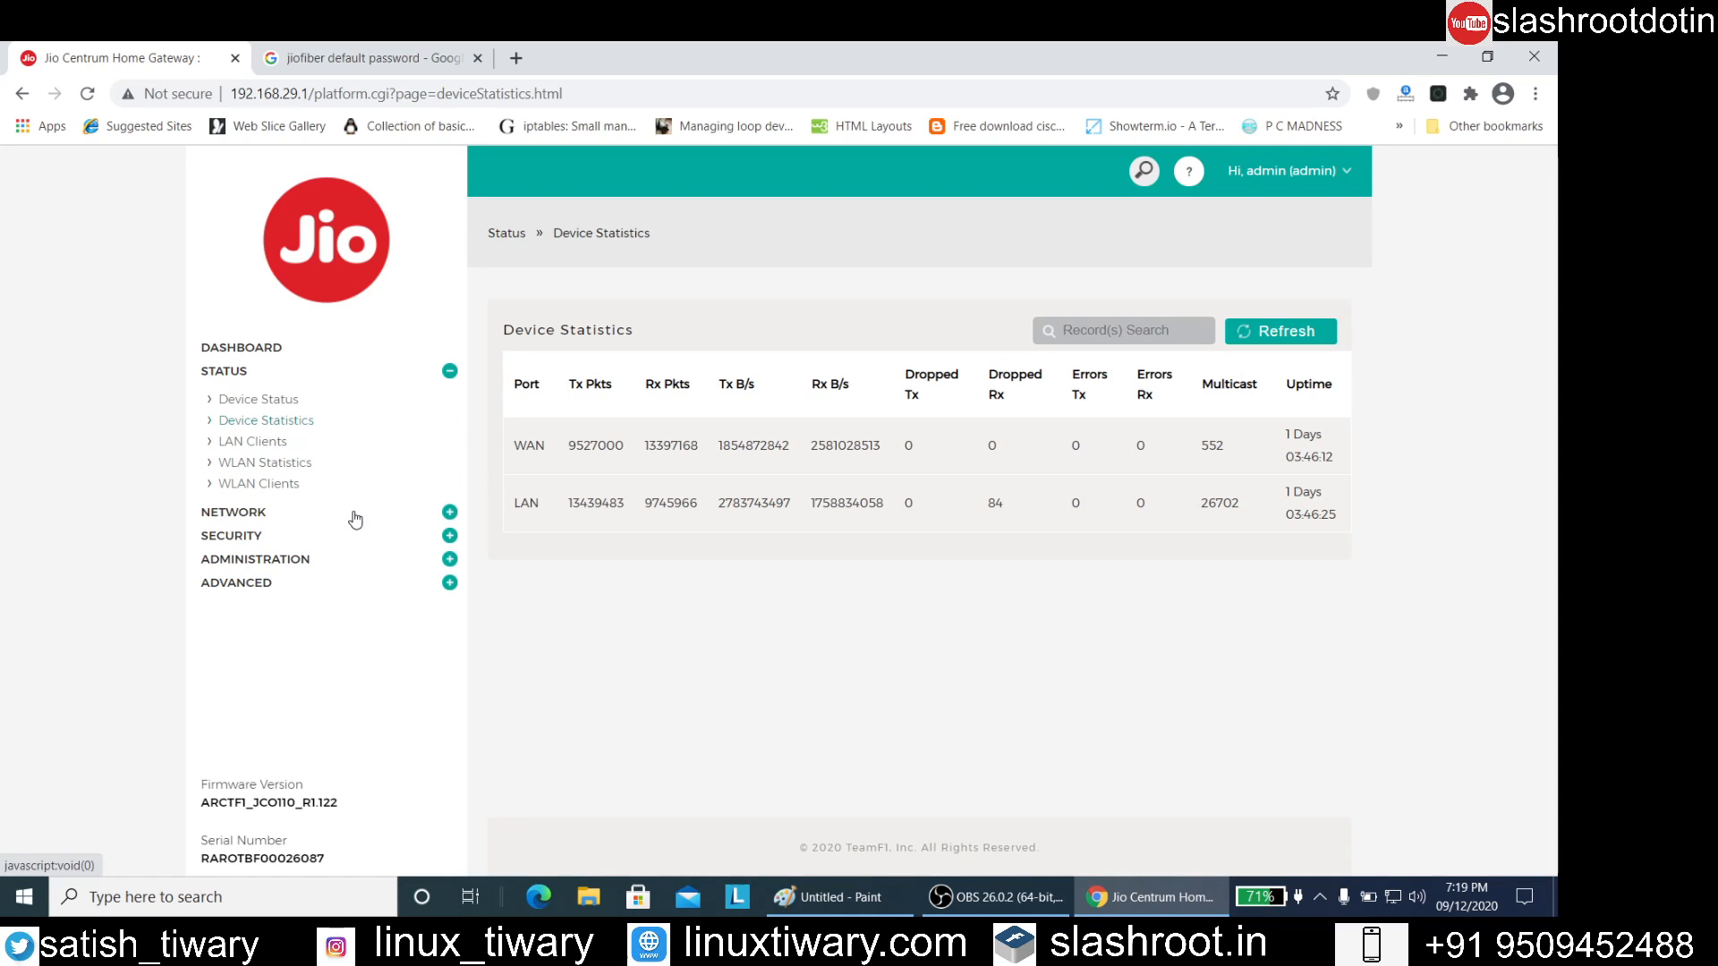
View the Wireless access points in the Network section and the Firewall default policy in the Security section
{"action": "left_click", "coordinate": [444, 516]}
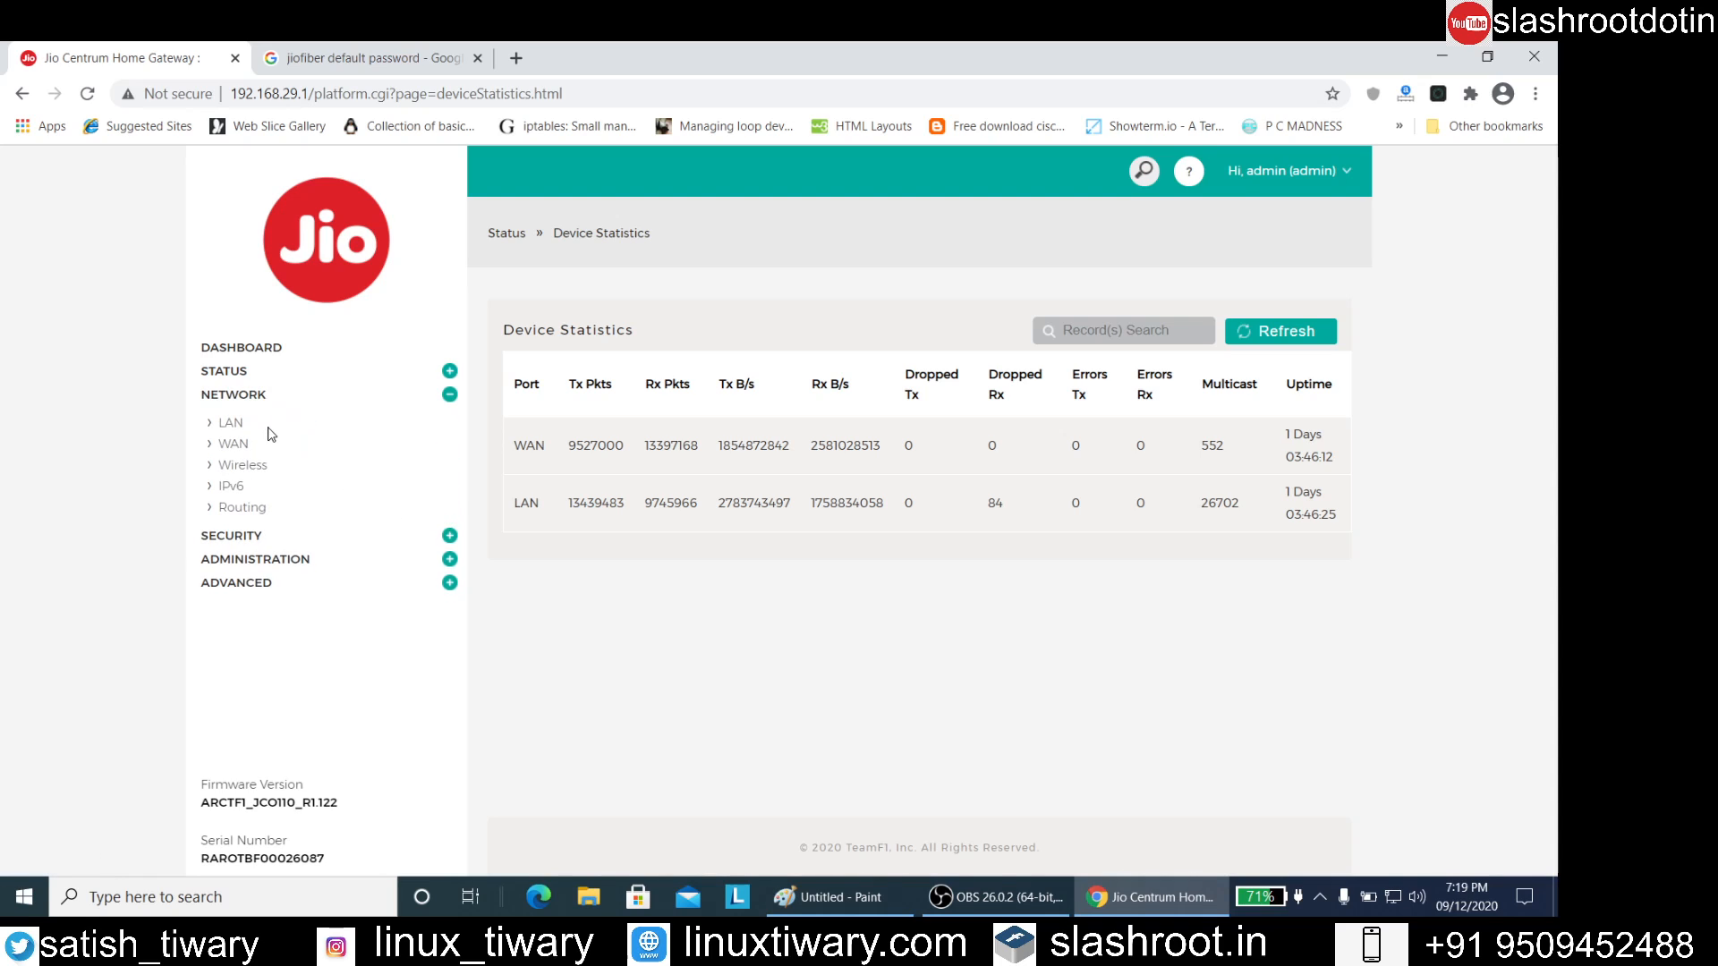
{"action": "left_click", "coordinate": [254, 469]}
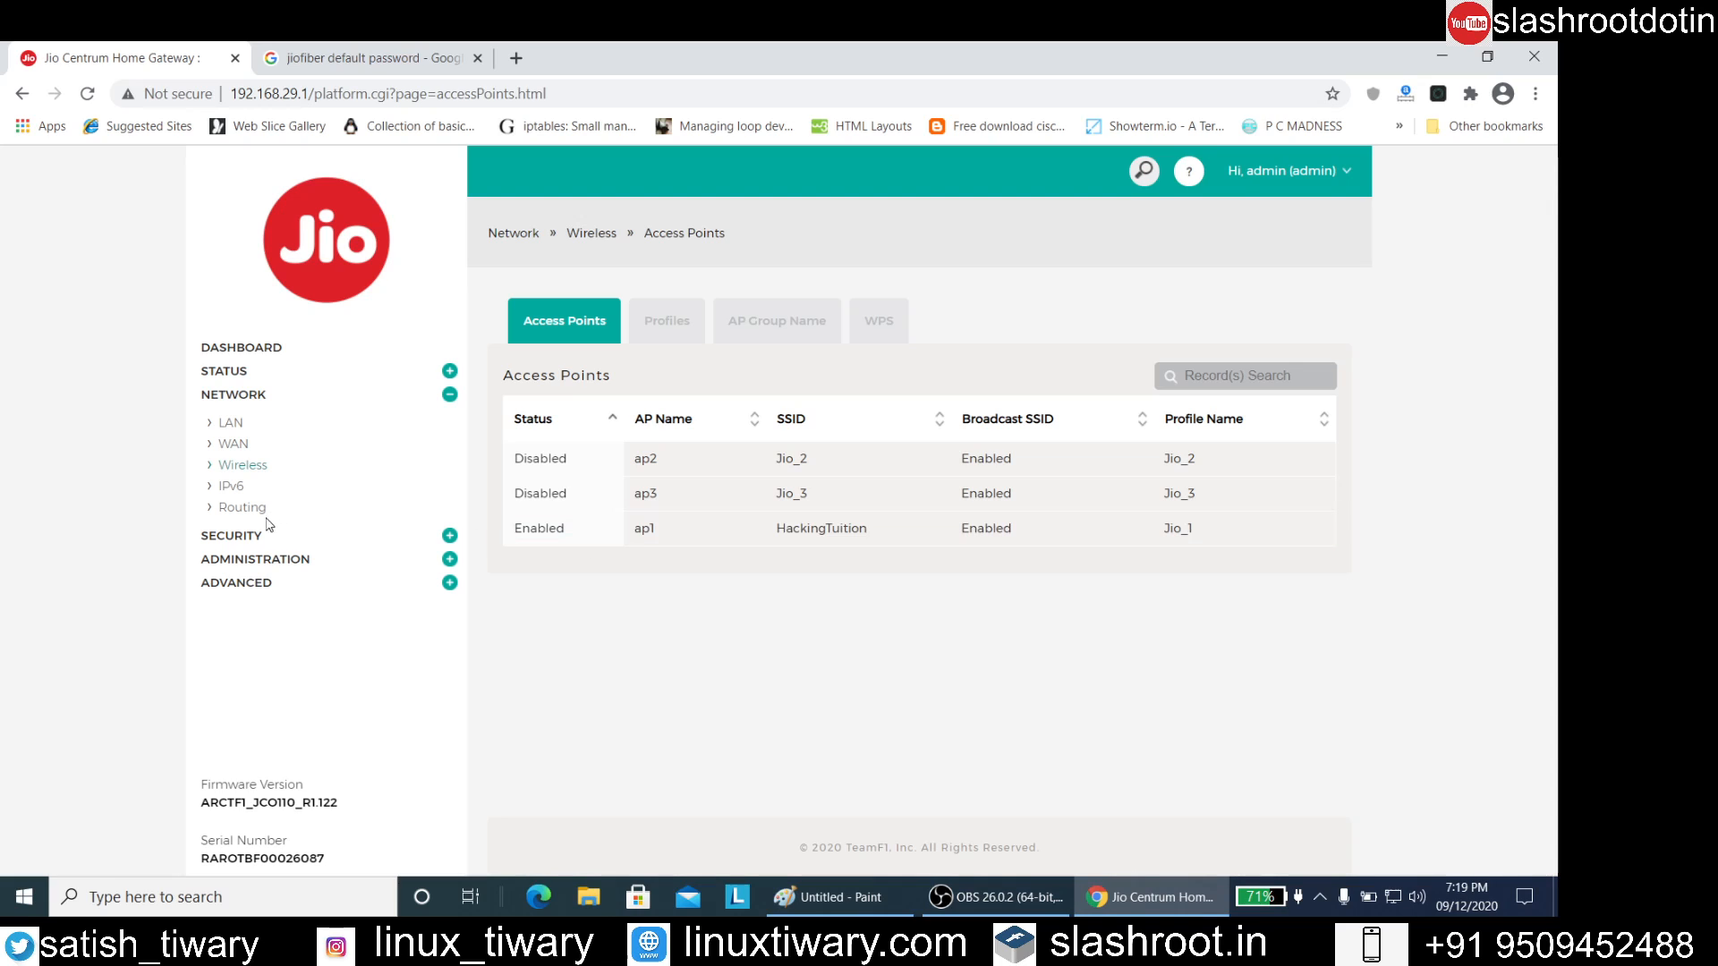
{"action": "left_click", "coordinate": [257, 538]}
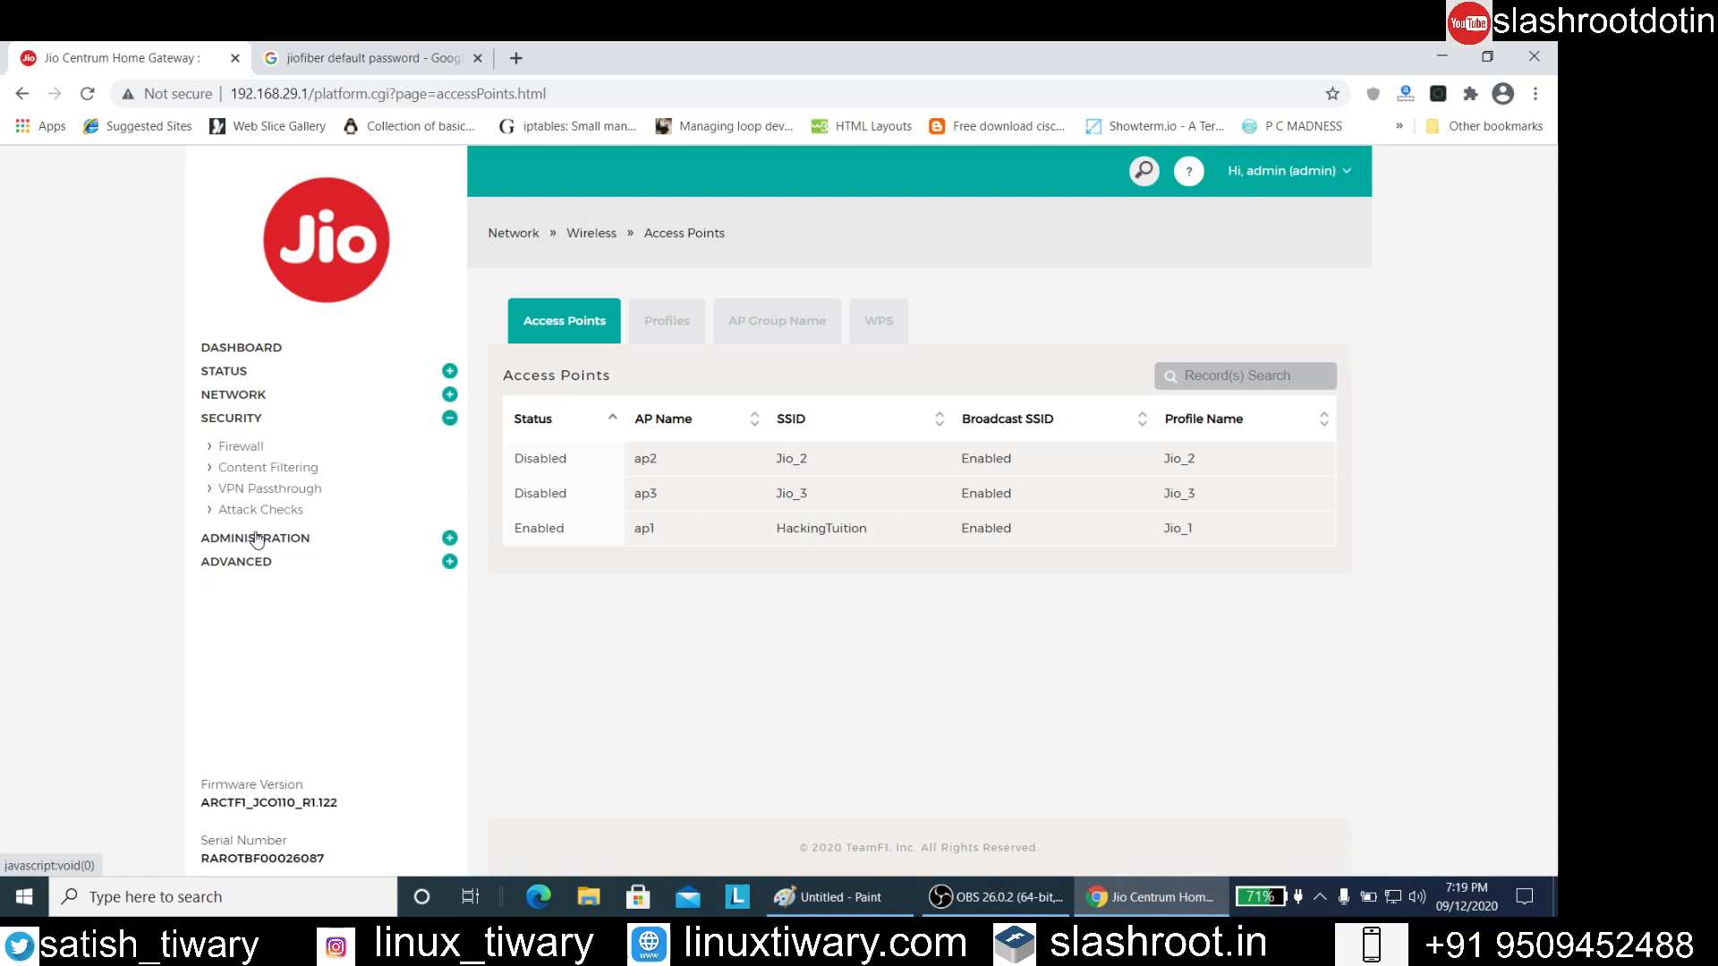
{"action": "left_click", "coordinate": [231, 446]}
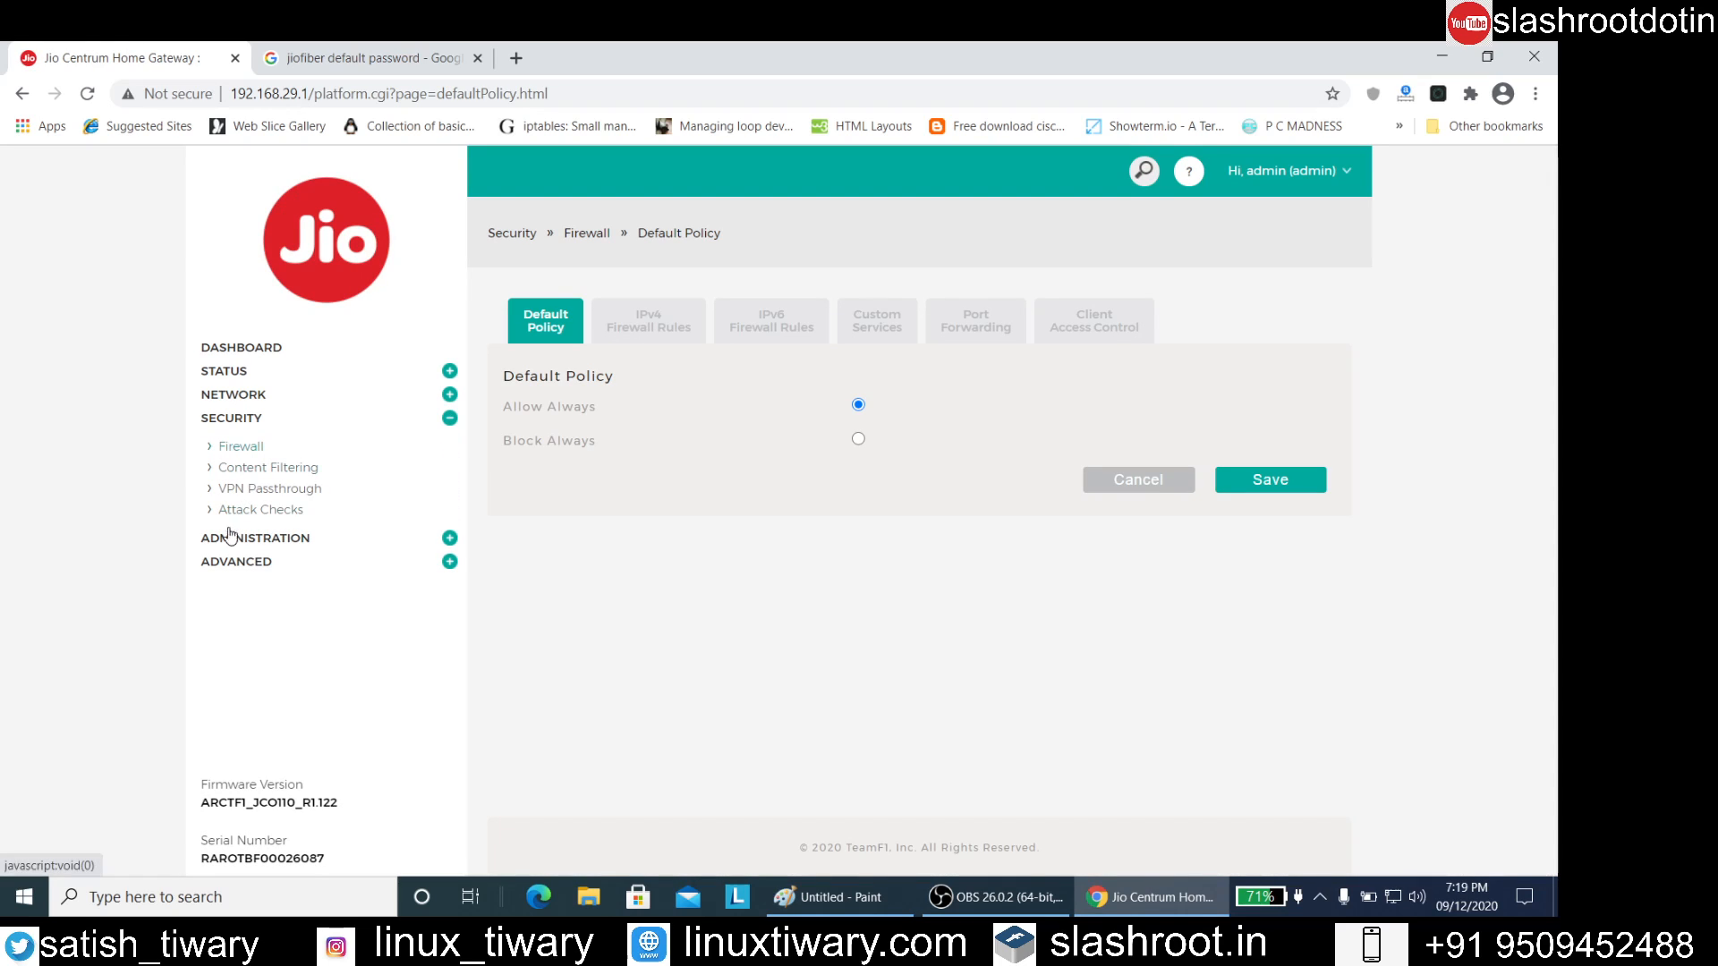
View the router's user accounts in the Administration section
{"action": "left_click", "coordinate": [449, 538]}
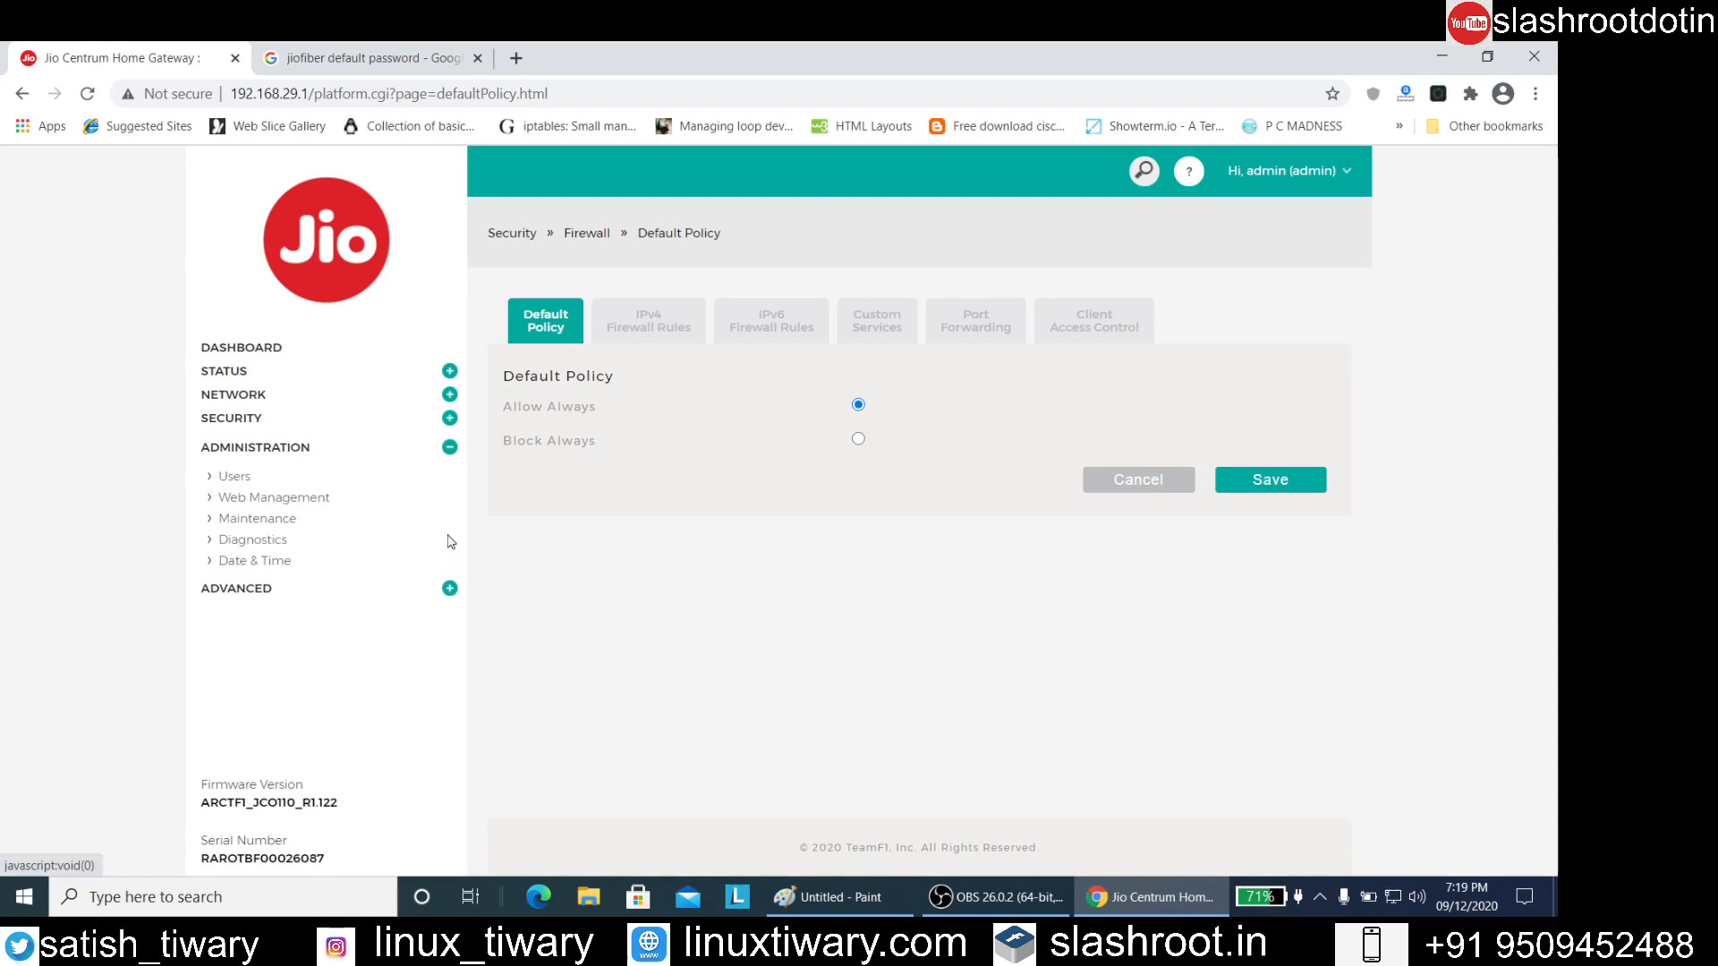
{"action": "left_click", "coordinate": [235, 471]}
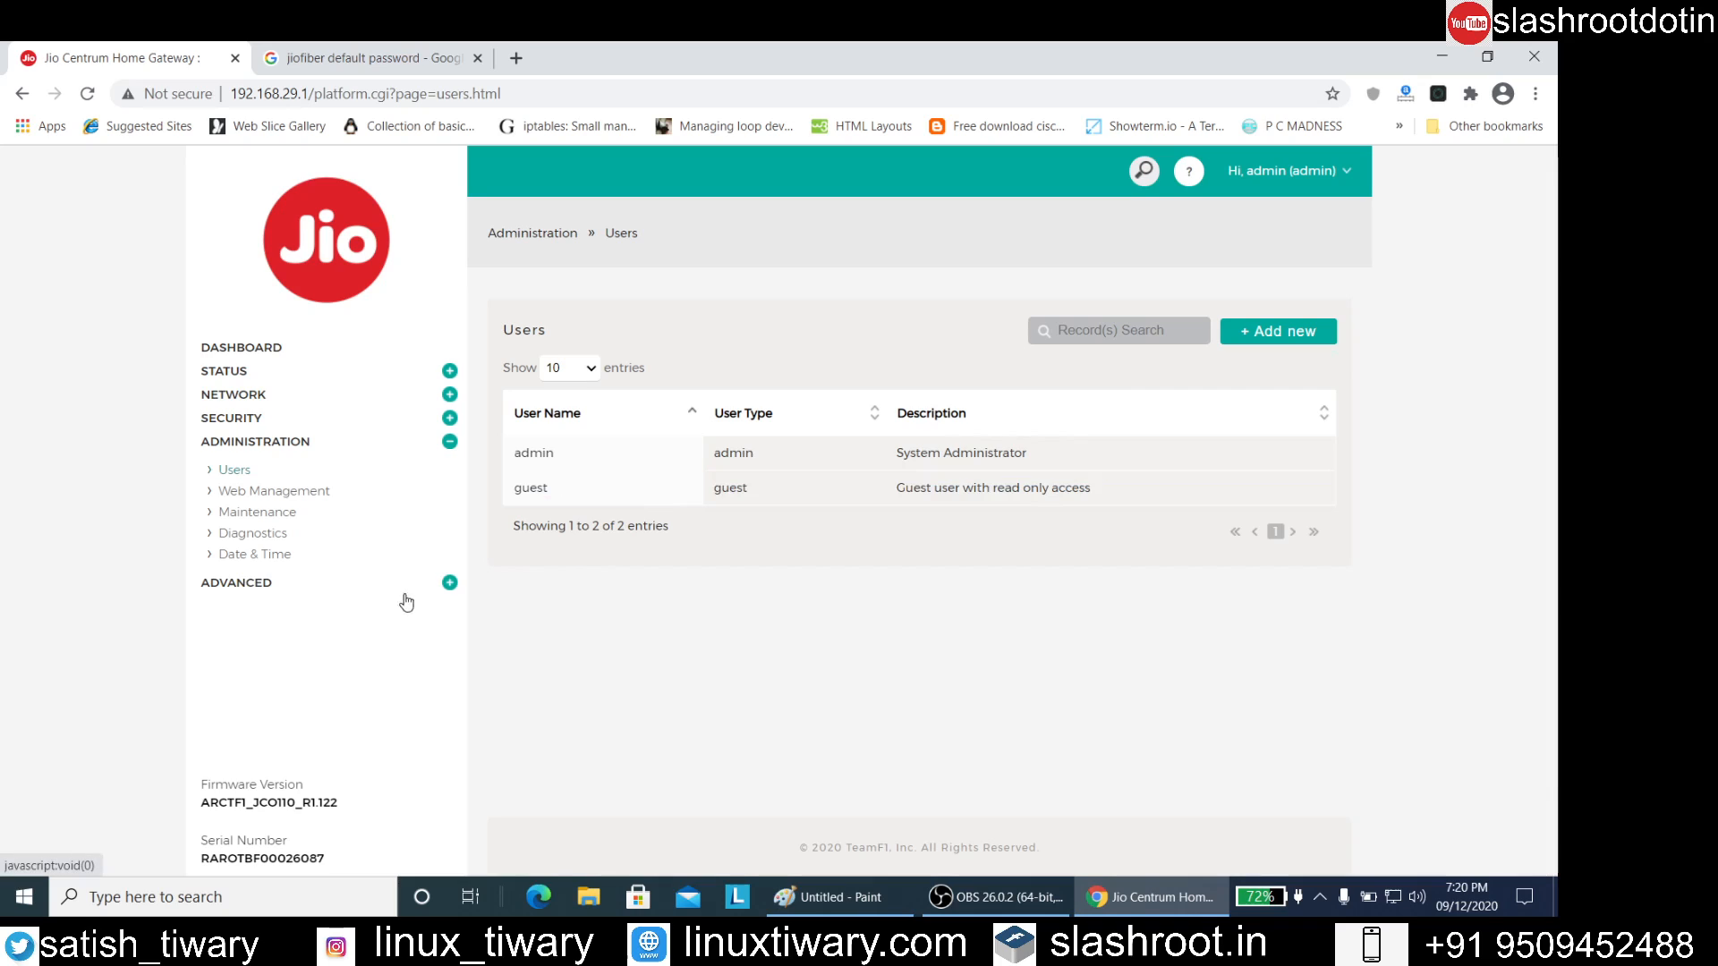
Look through the Advanced section's Administration, Traffic Selectors and Network pages, ending on Bridge Mode
{"action": "left_click", "coordinate": [448, 583]}
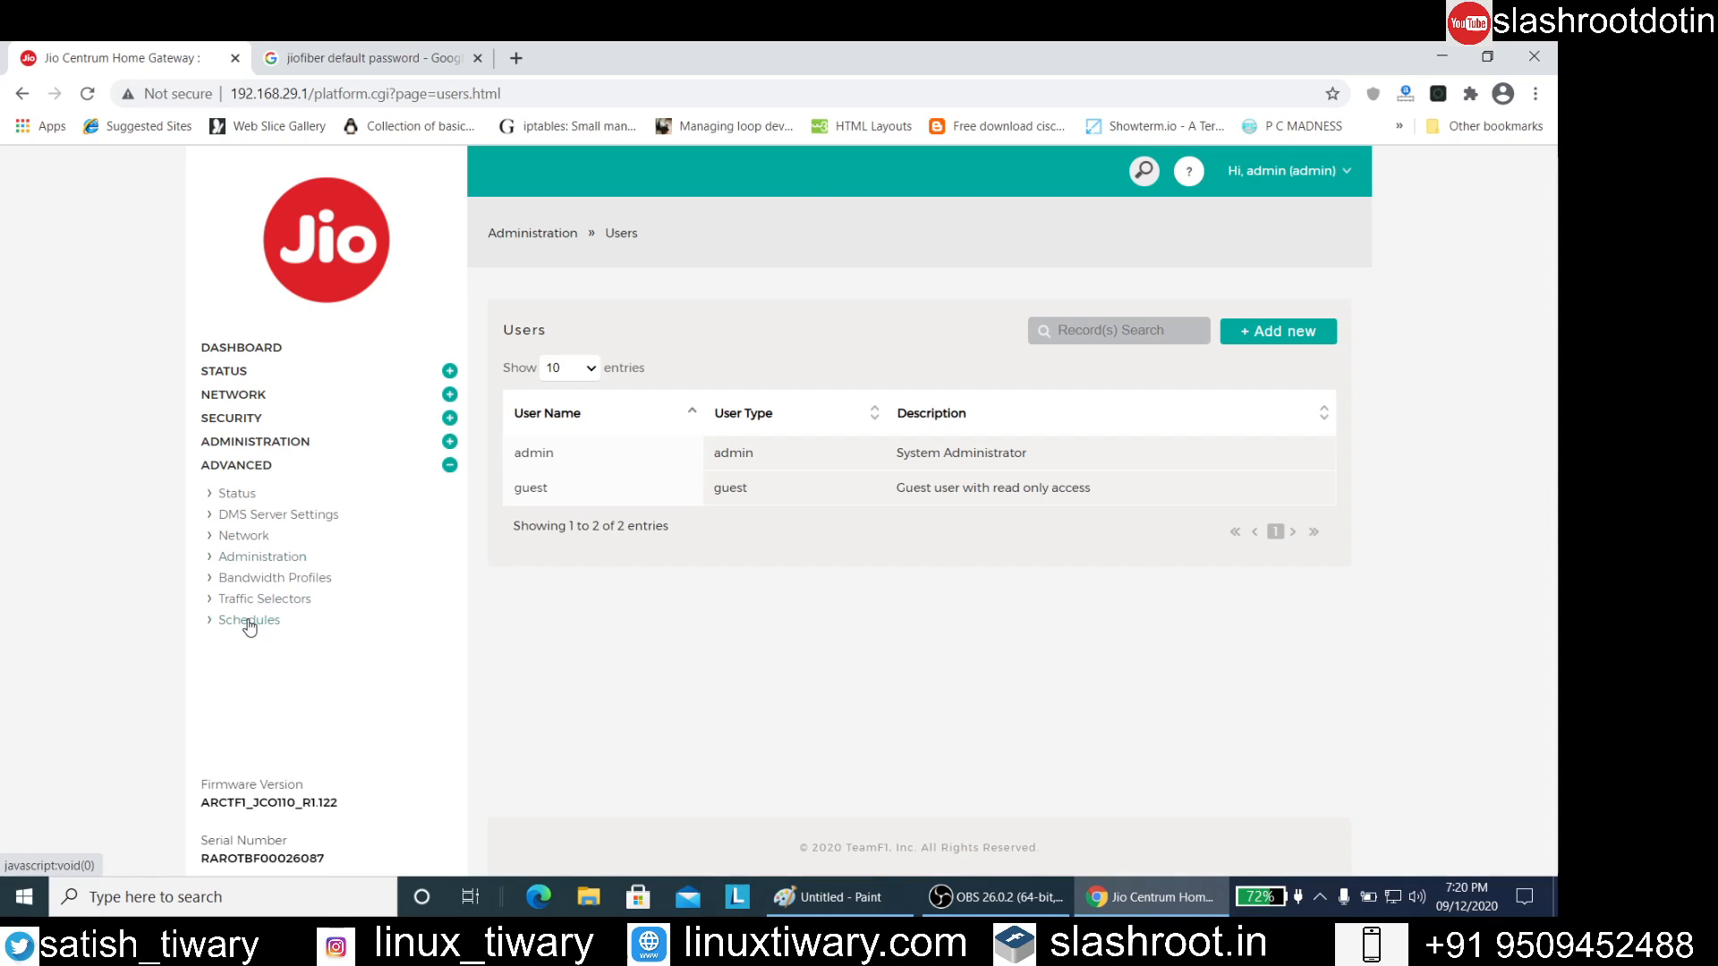
{"action": "left_click", "coordinate": [227, 566]}
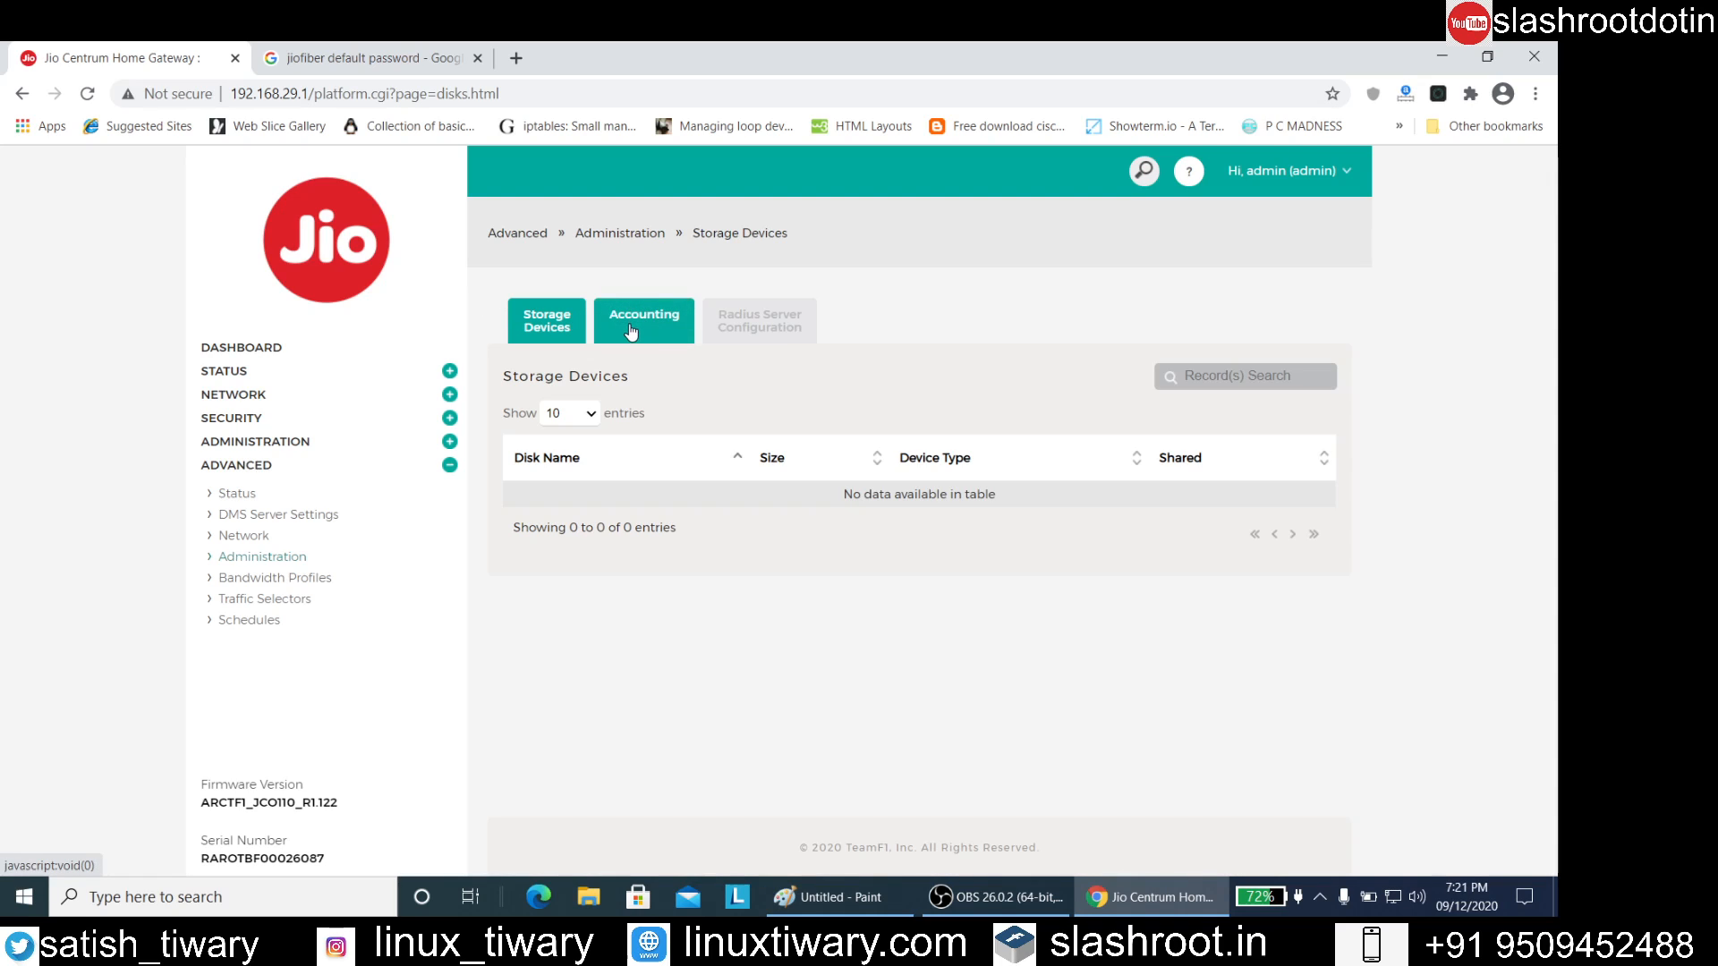
{"action": "left_click", "coordinate": [232, 606]}
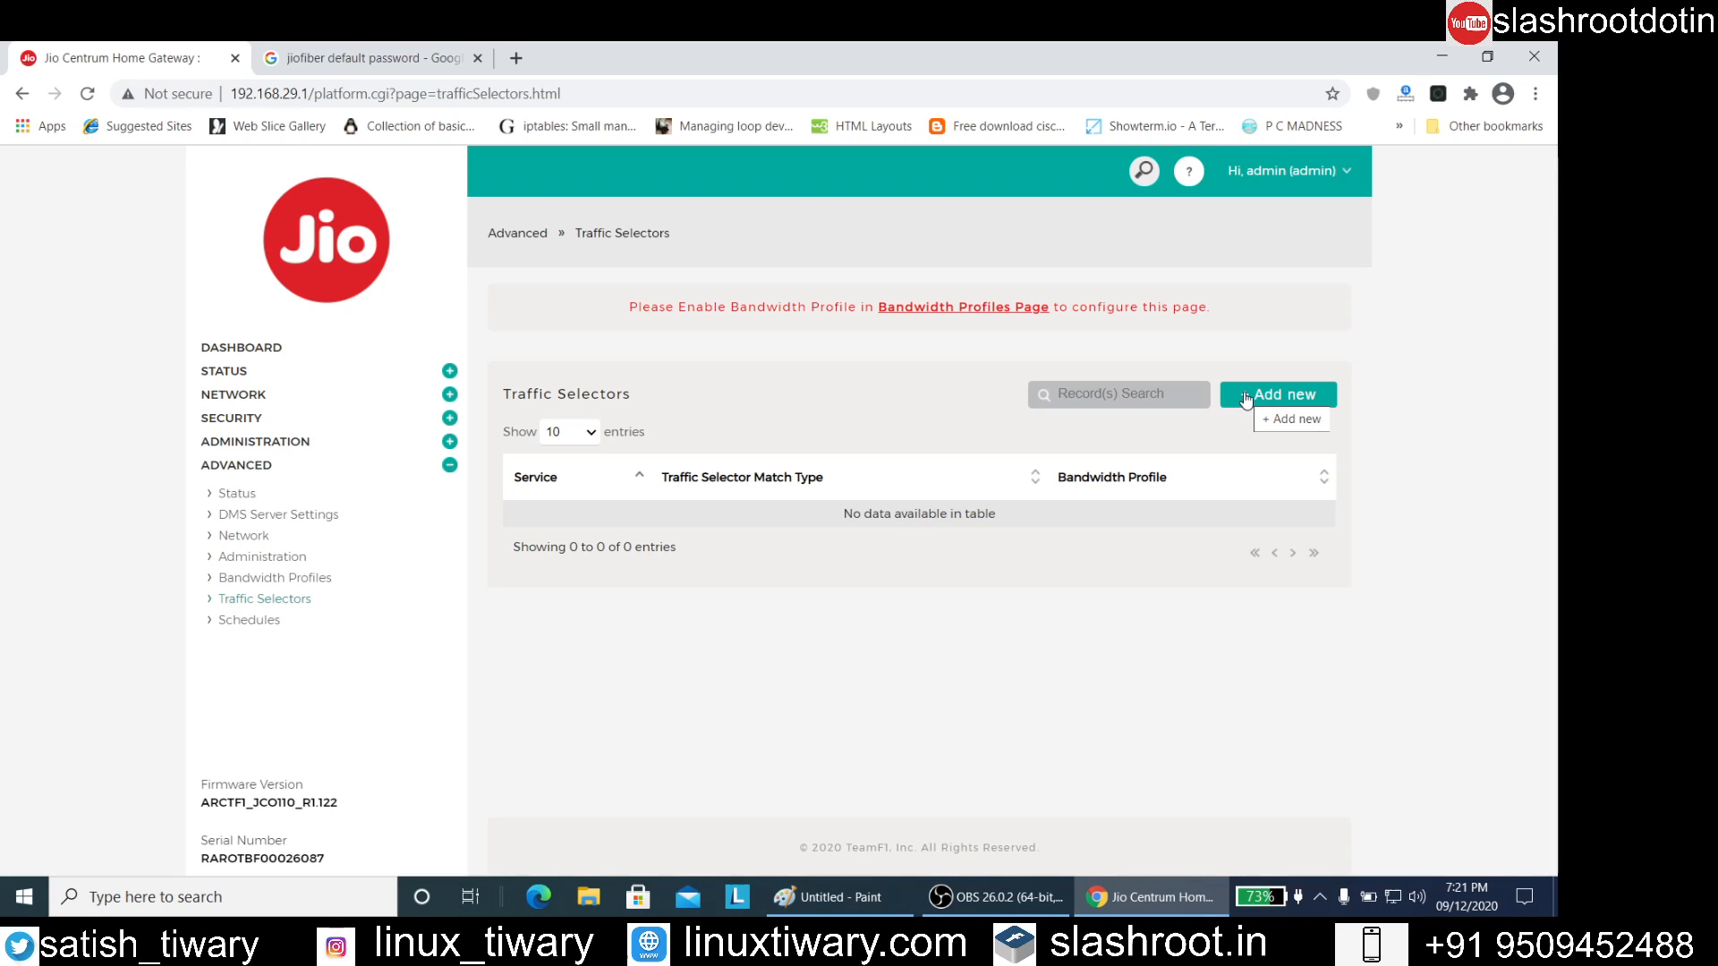
{"action": "left_click", "coordinate": [253, 541]}
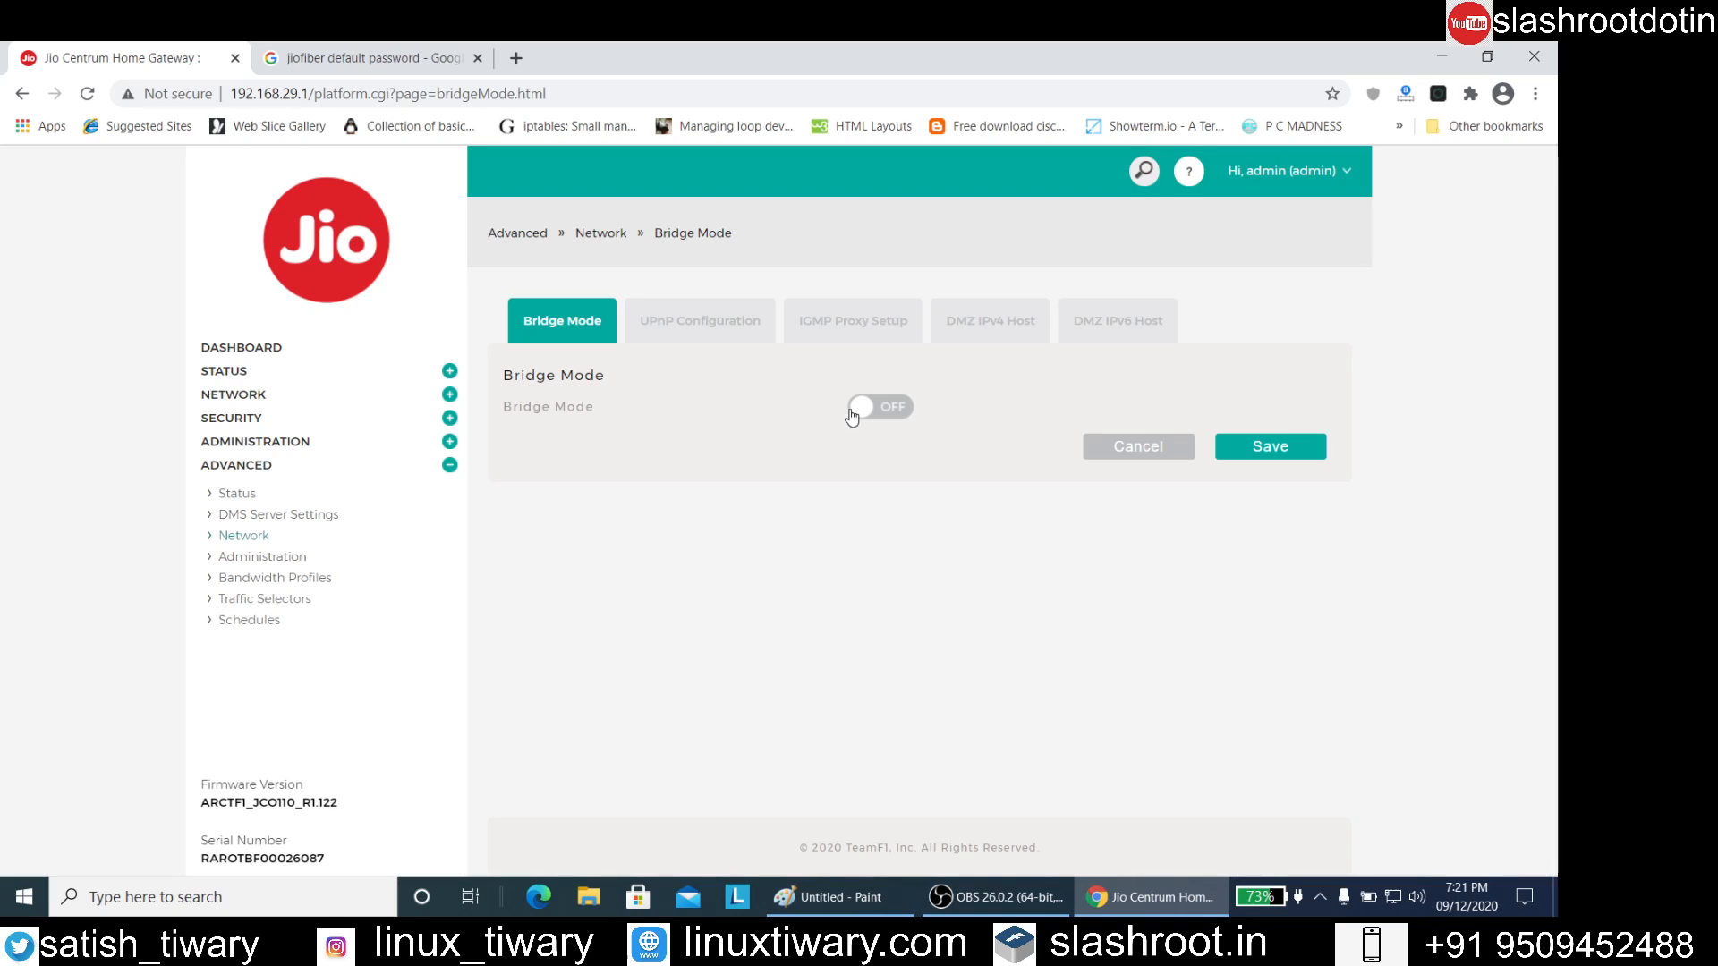
View the Web Management page in the Administration section and the Attack Checks page in the Security section
{"action": "left_click", "coordinate": [293, 458]}
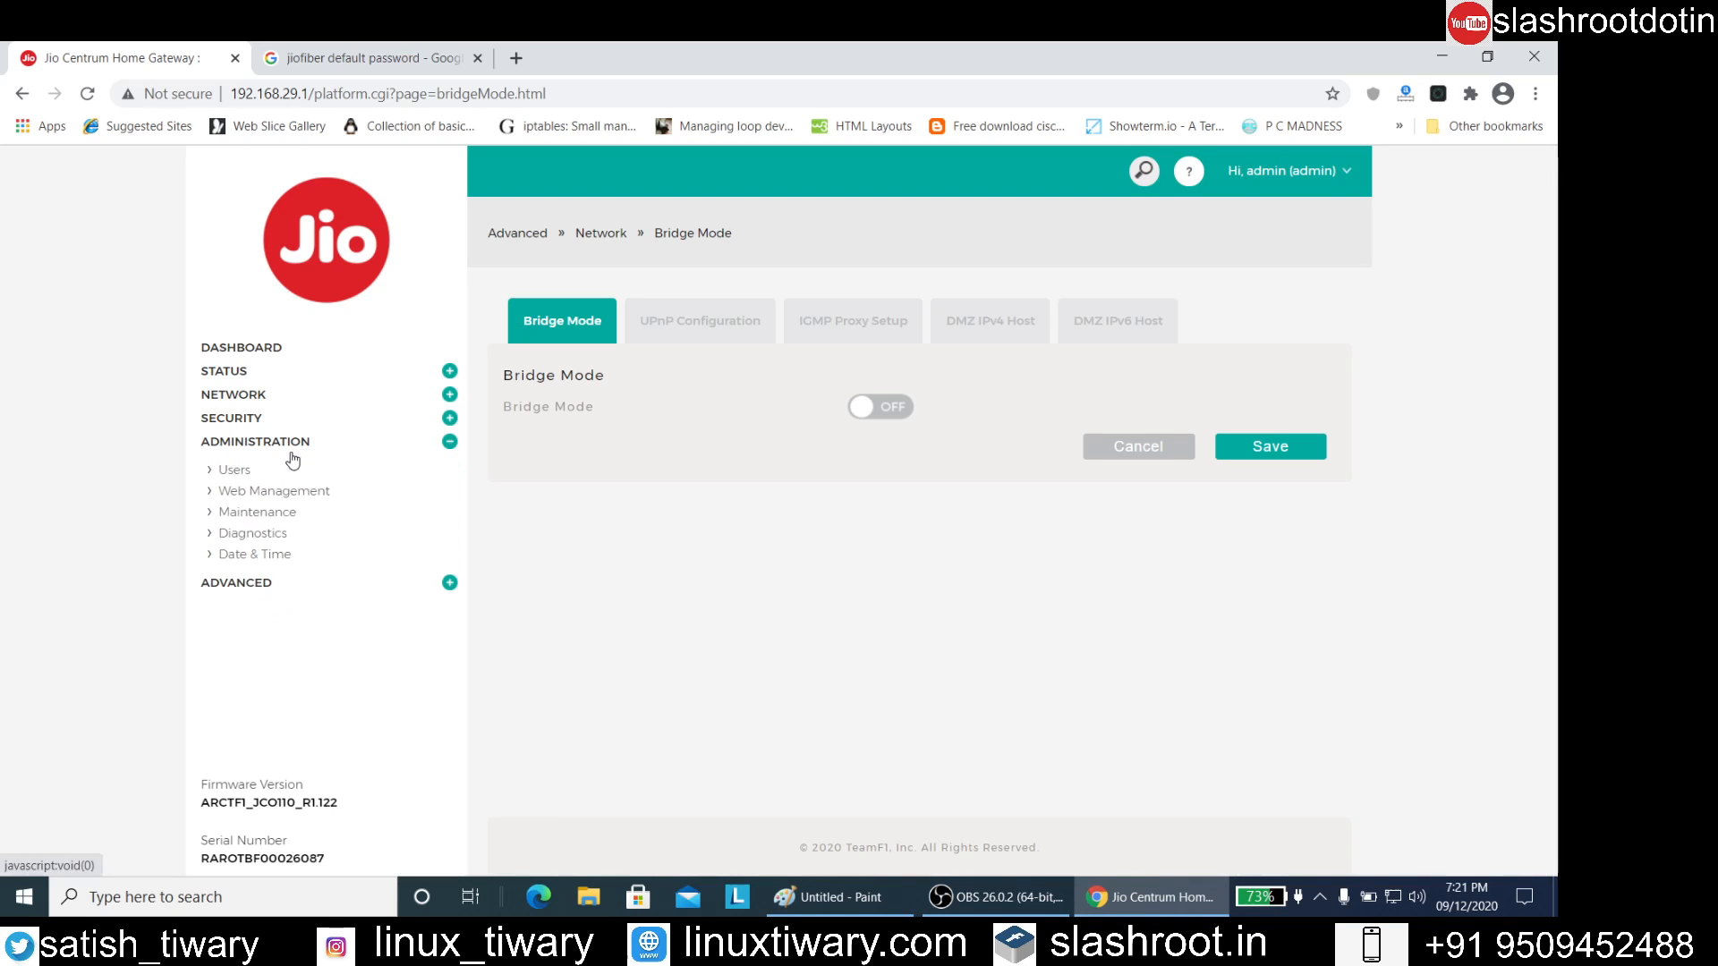
{"action": "left_click", "coordinate": [259, 494]}
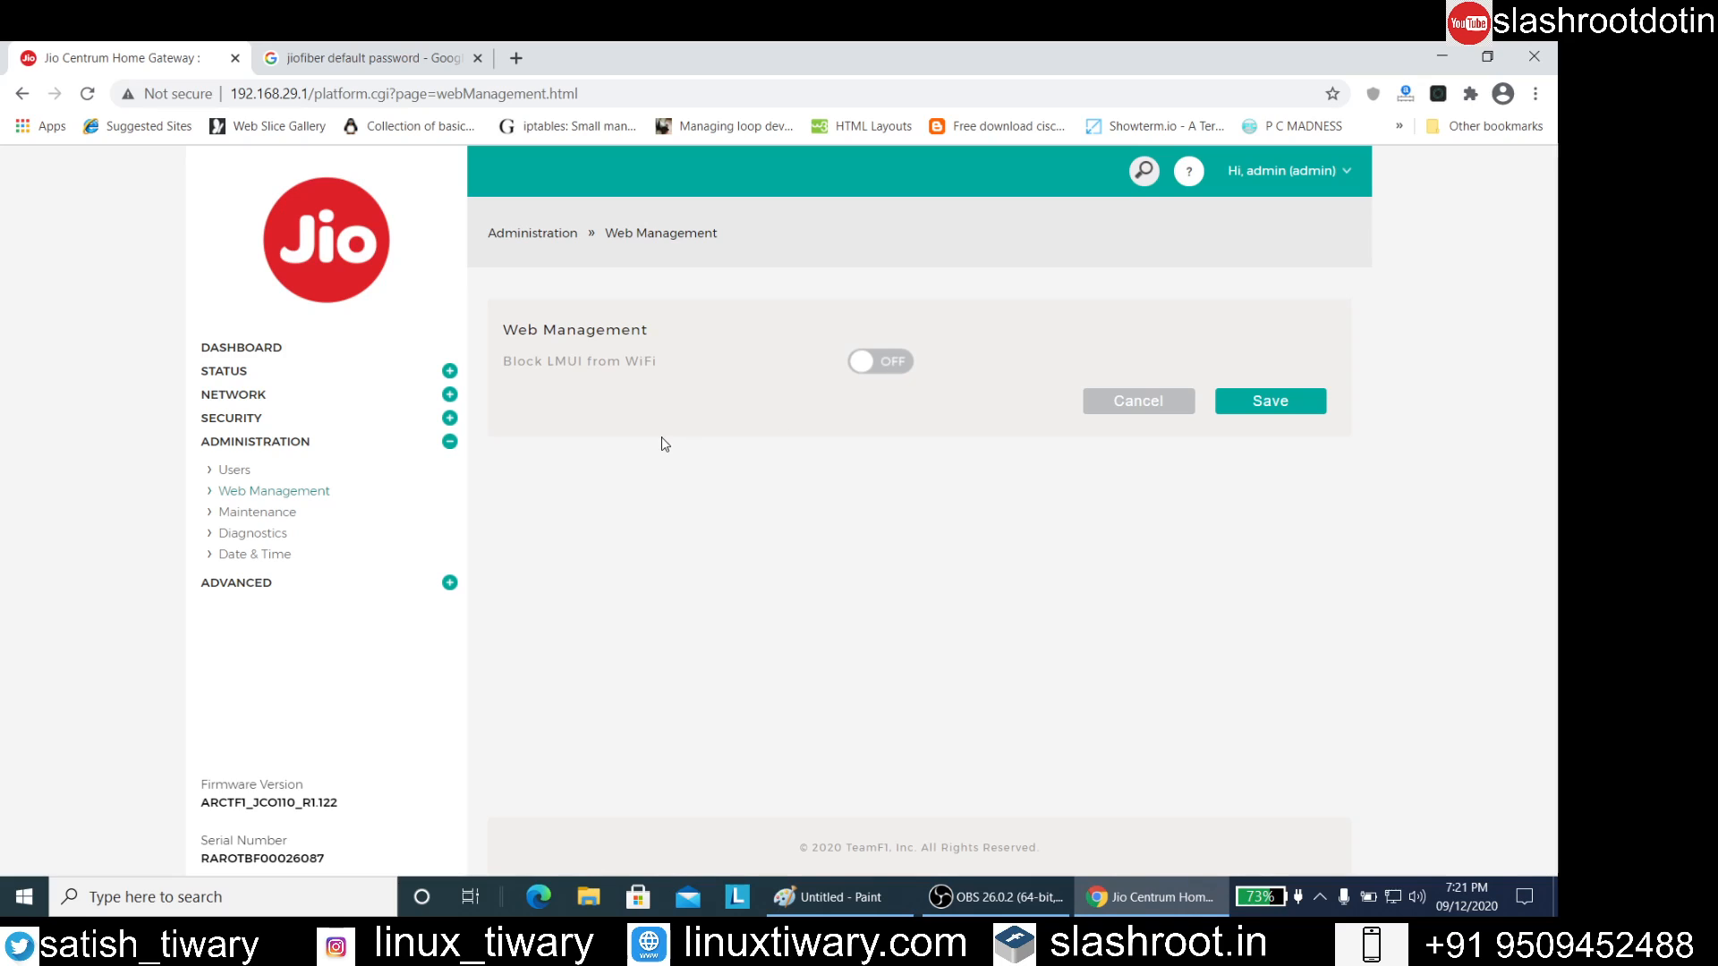
{"action": "left_click", "coordinate": [268, 421]}
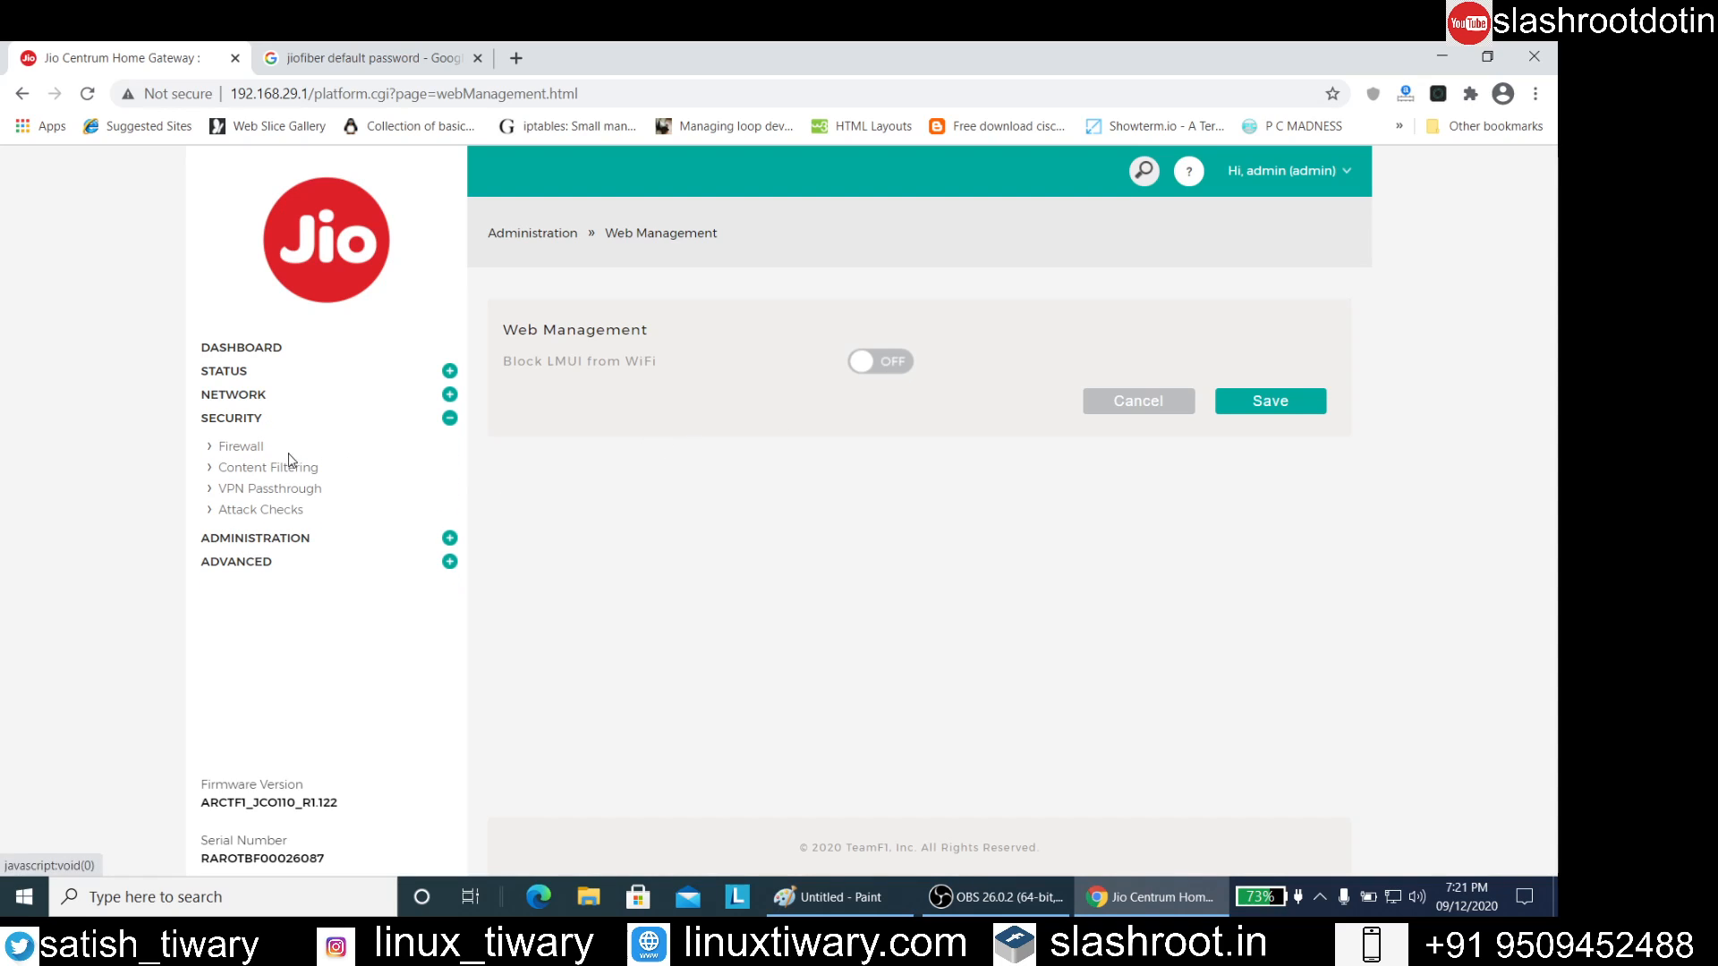
{"action": "left_click", "coordinate": [255, 512]}
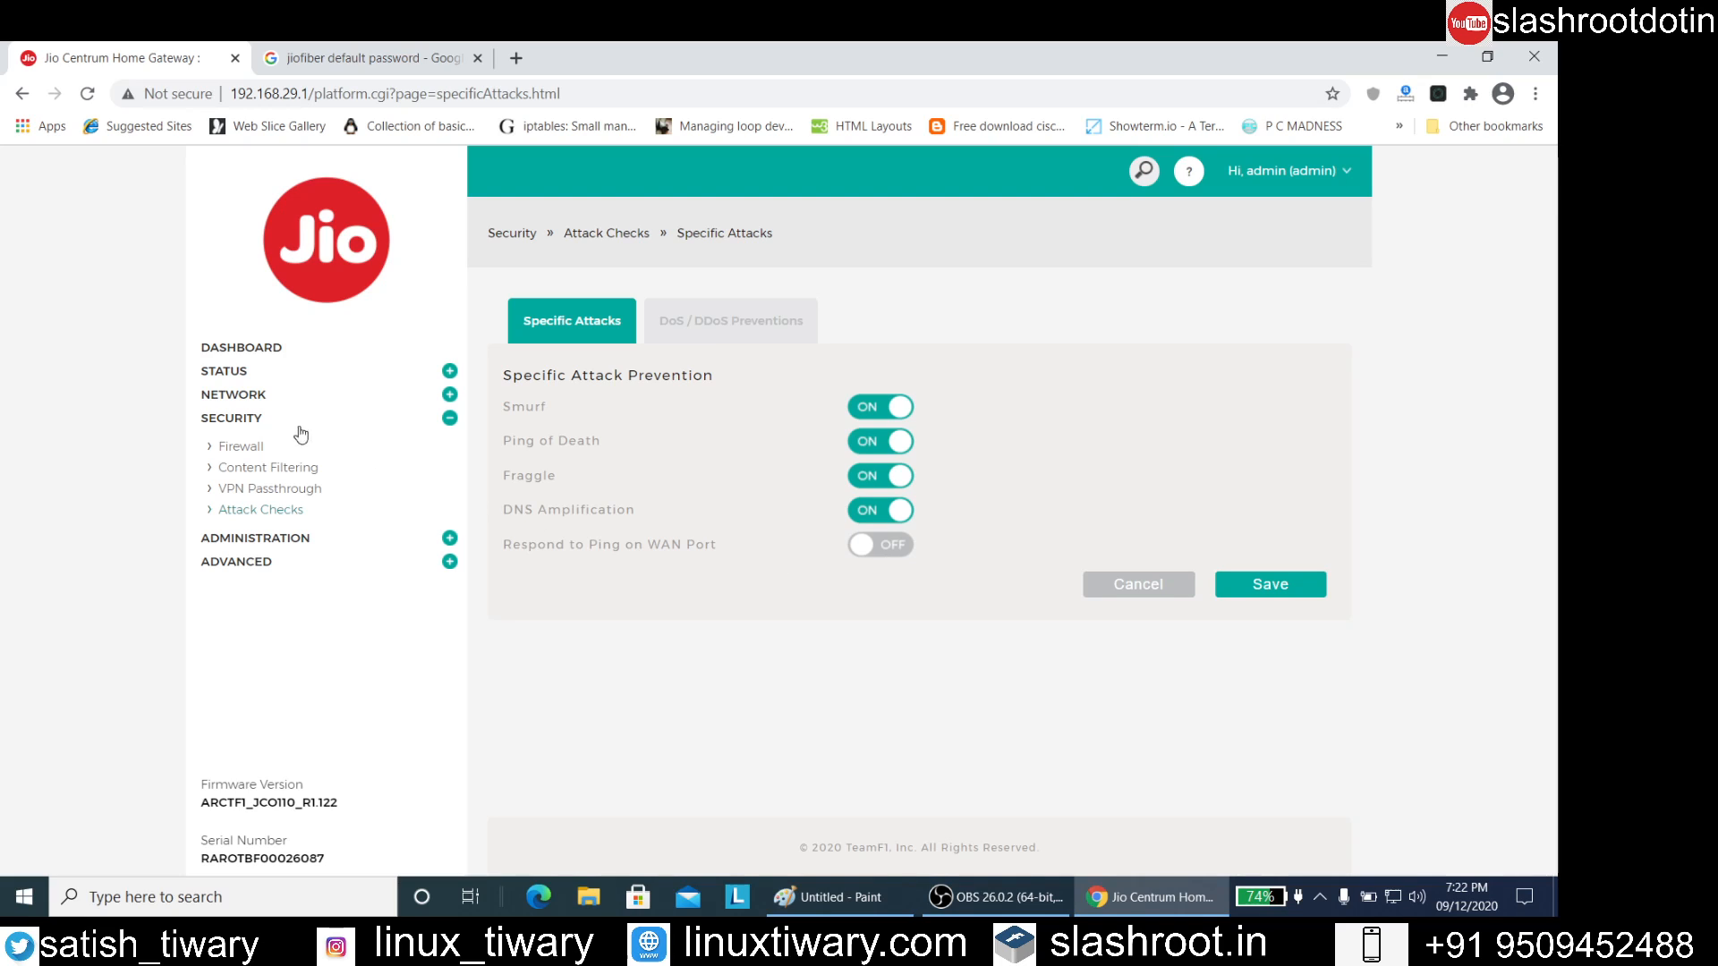
Edit wireless access point ap1 (SSID HackingTuition) with the Jio_1 profile and save its configuration
{"action": "left_click", "coordinate": [254, 396]}
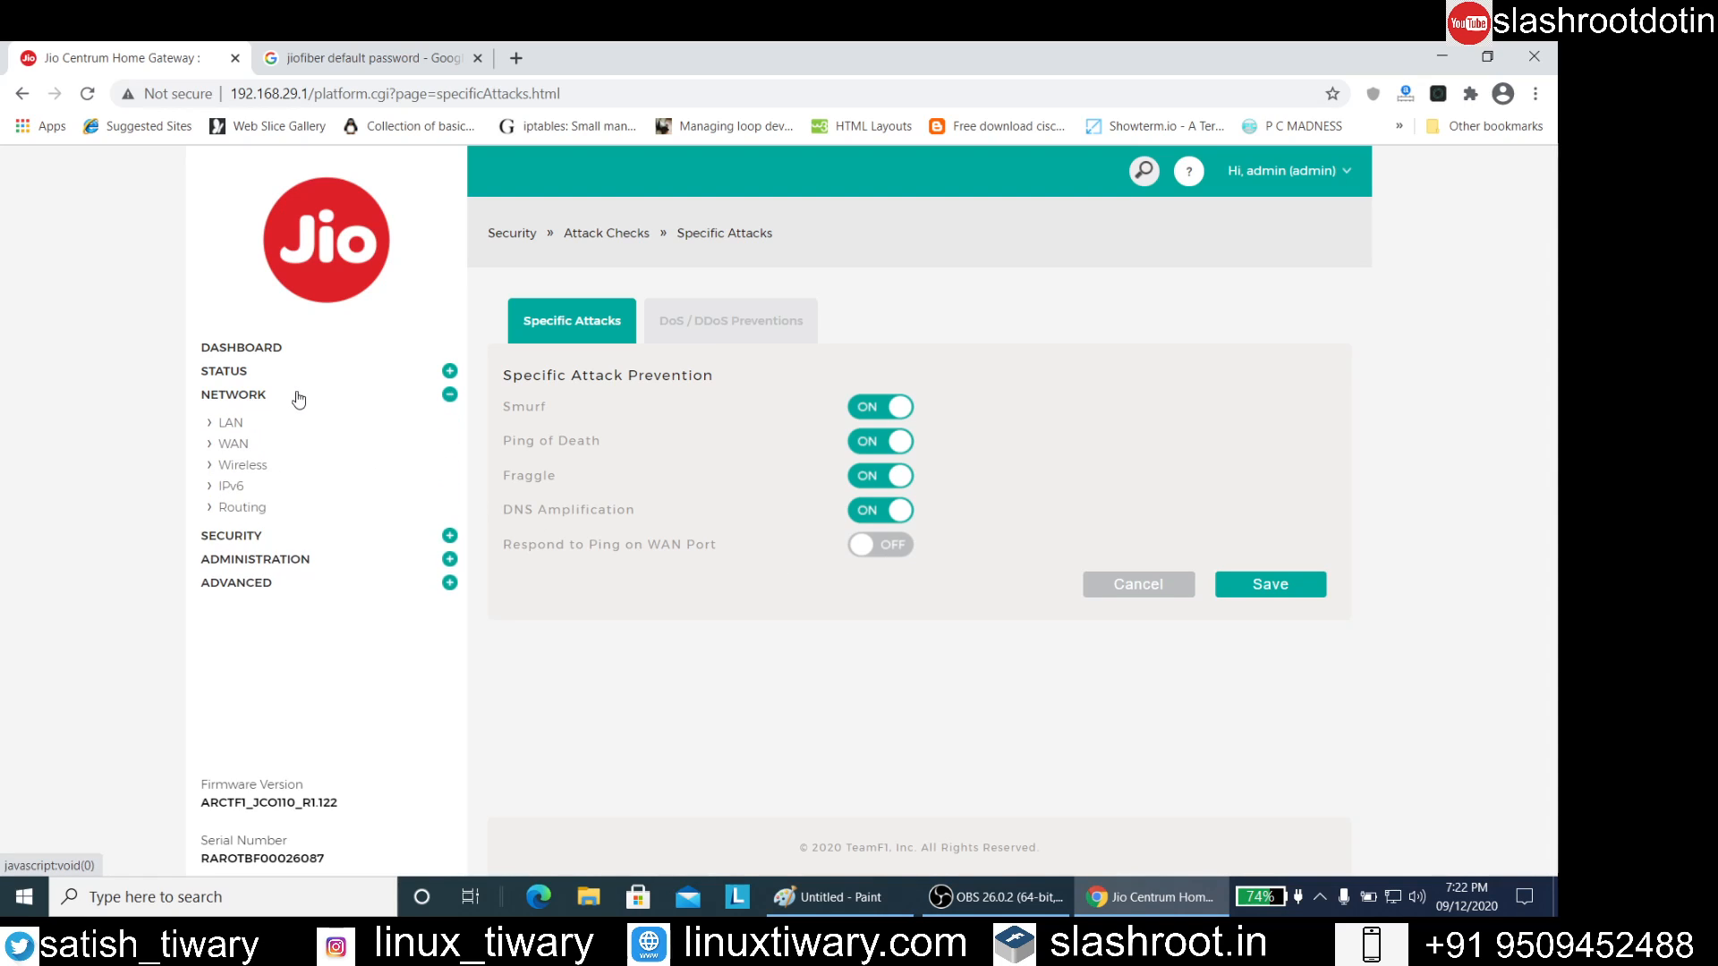
{"action": "left_click", "coordinate": [250, 470]}
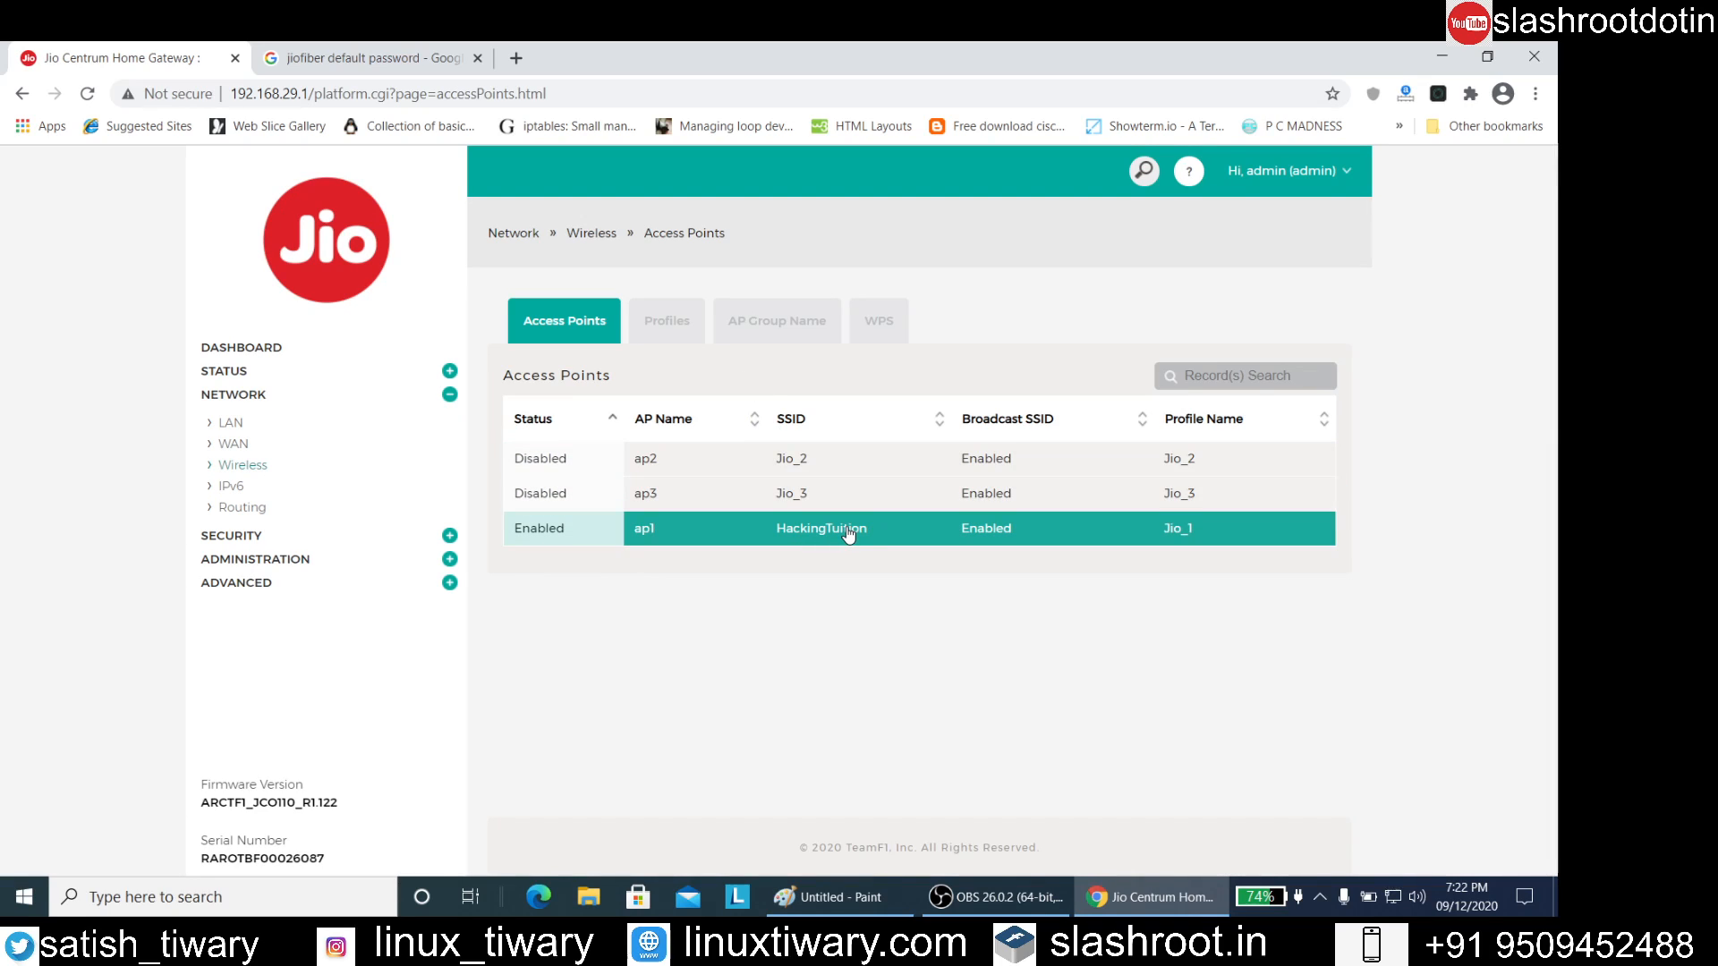
{"action": "left_click", "coordinate": [981, 529]}
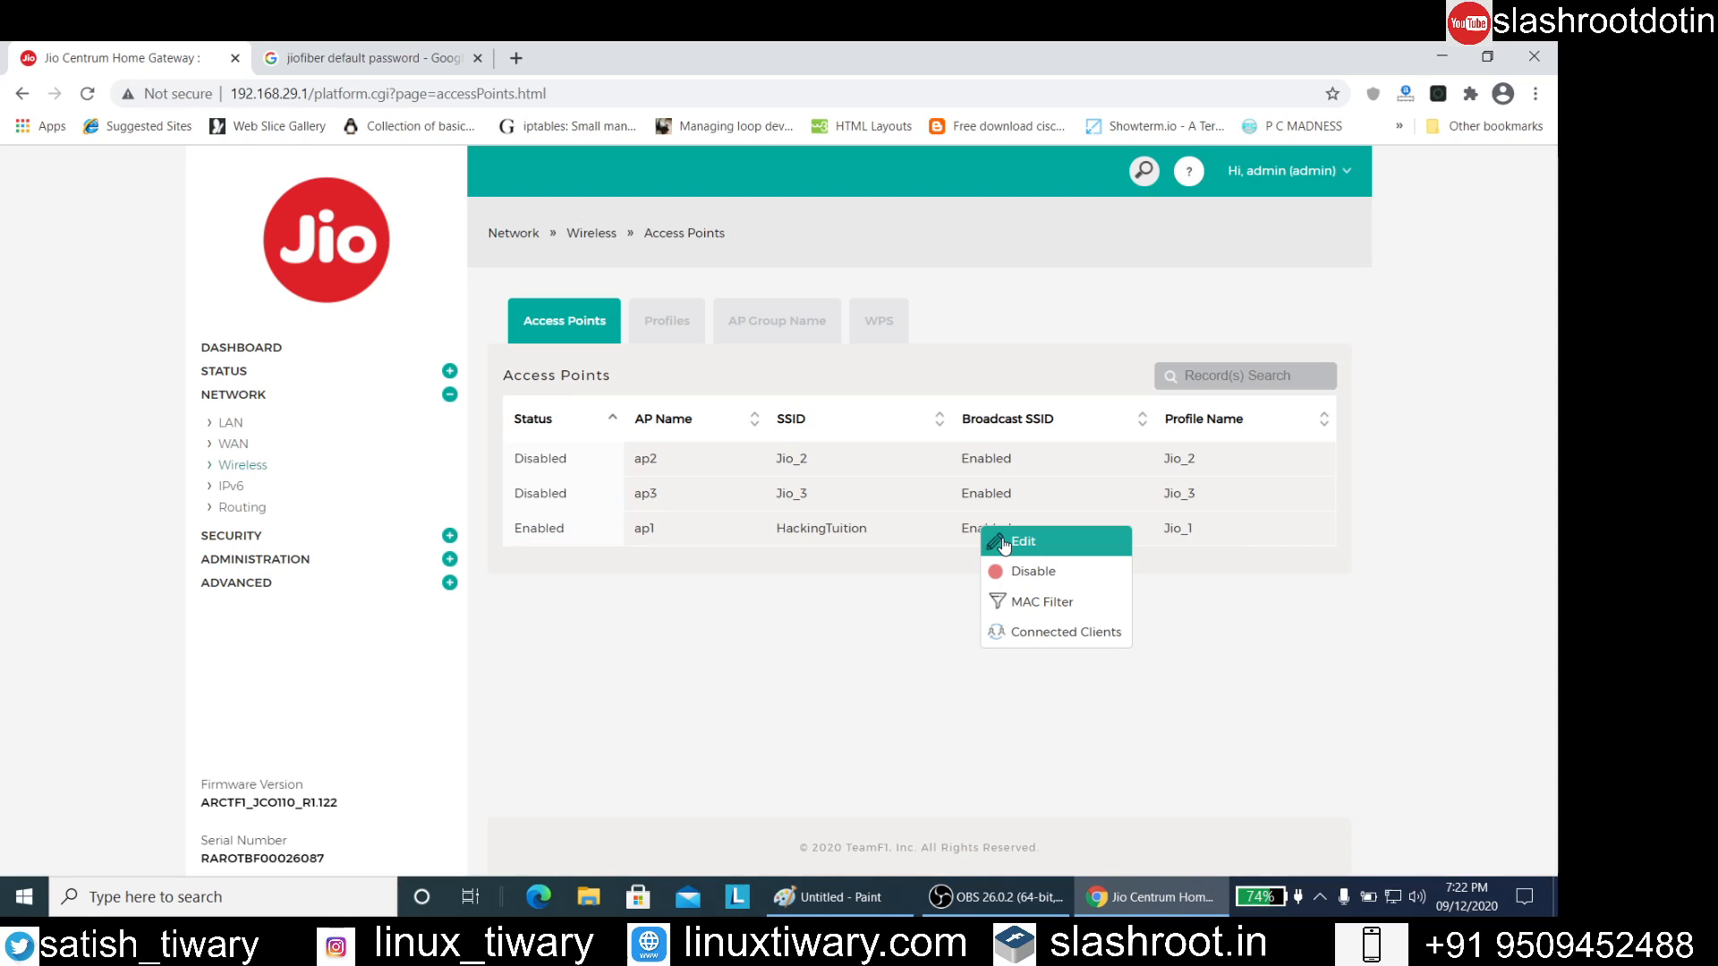
{"action": "left_click", "coordinate": [1003, 543]}
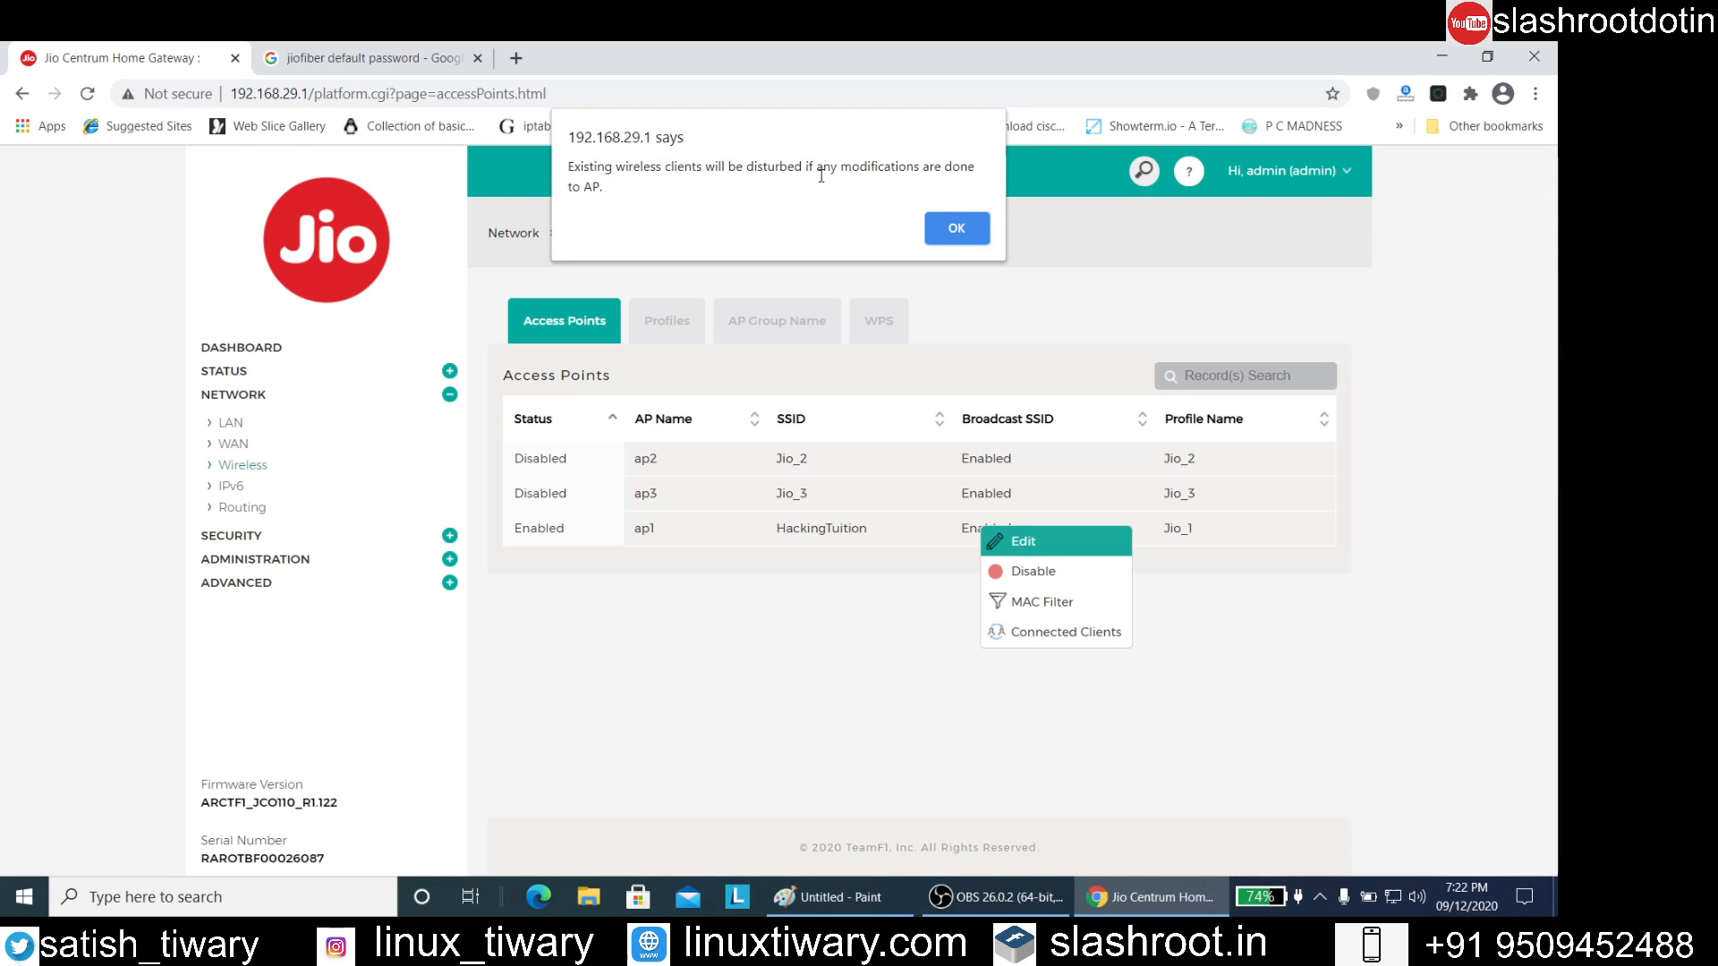
{"action": "left_click", "coordinate": [955, 228]}
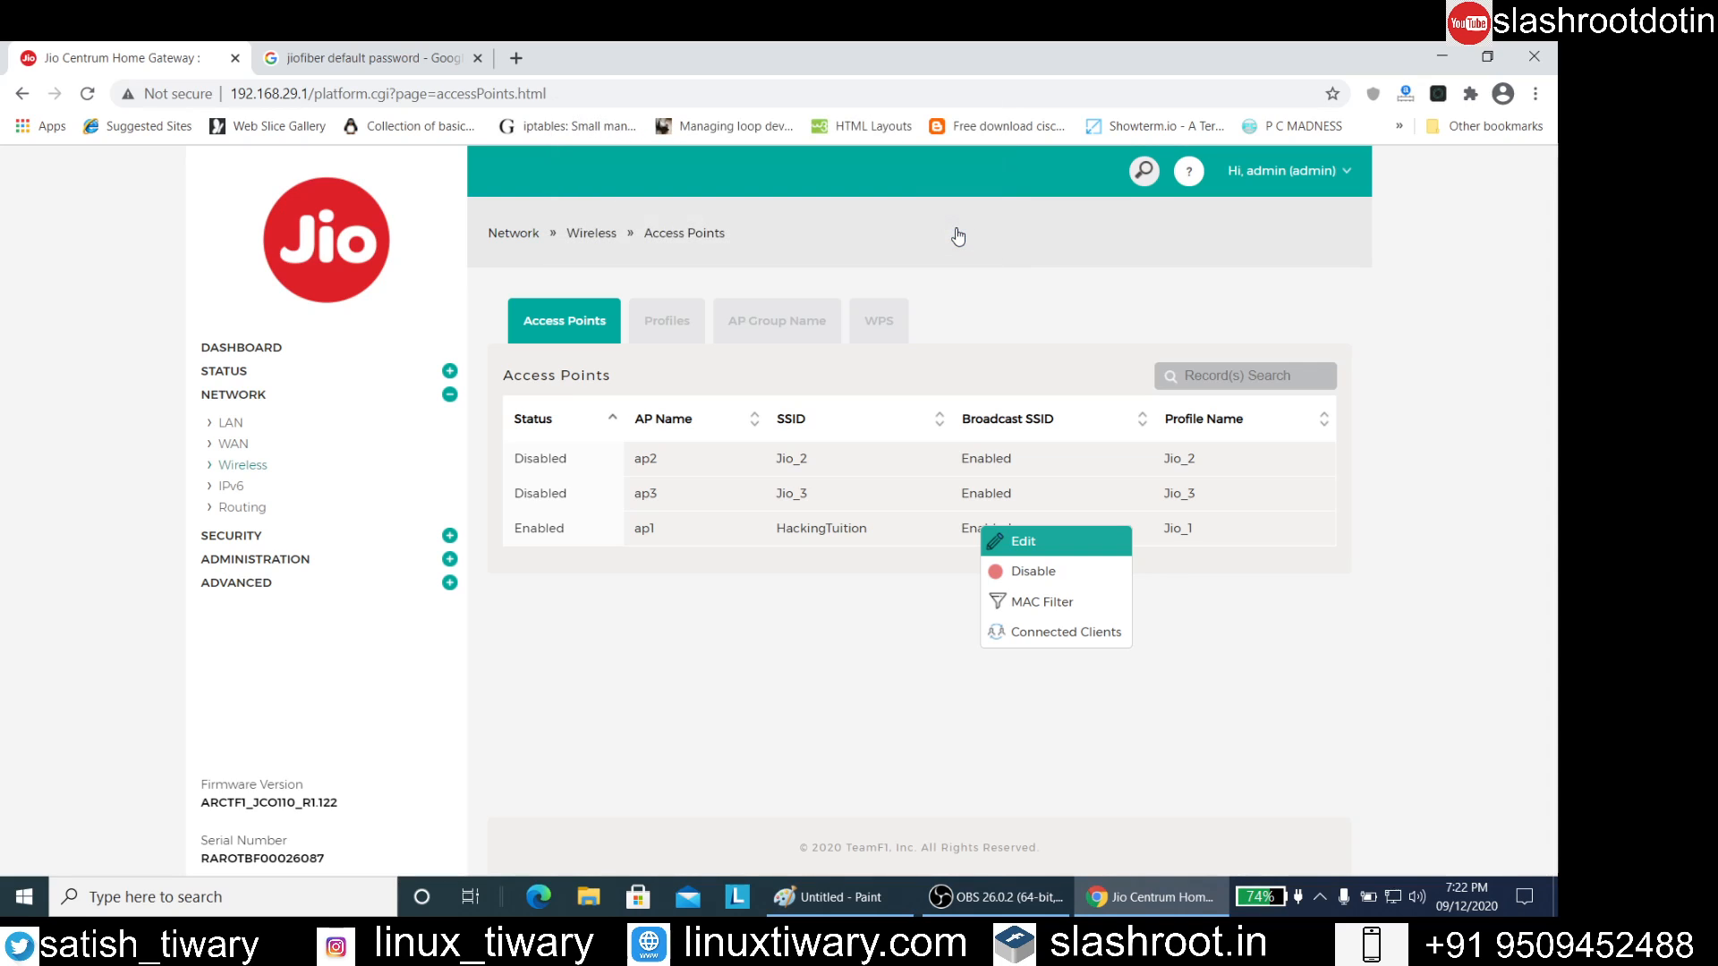
{"action": "left_click", "coordinate": [1002, 540]}
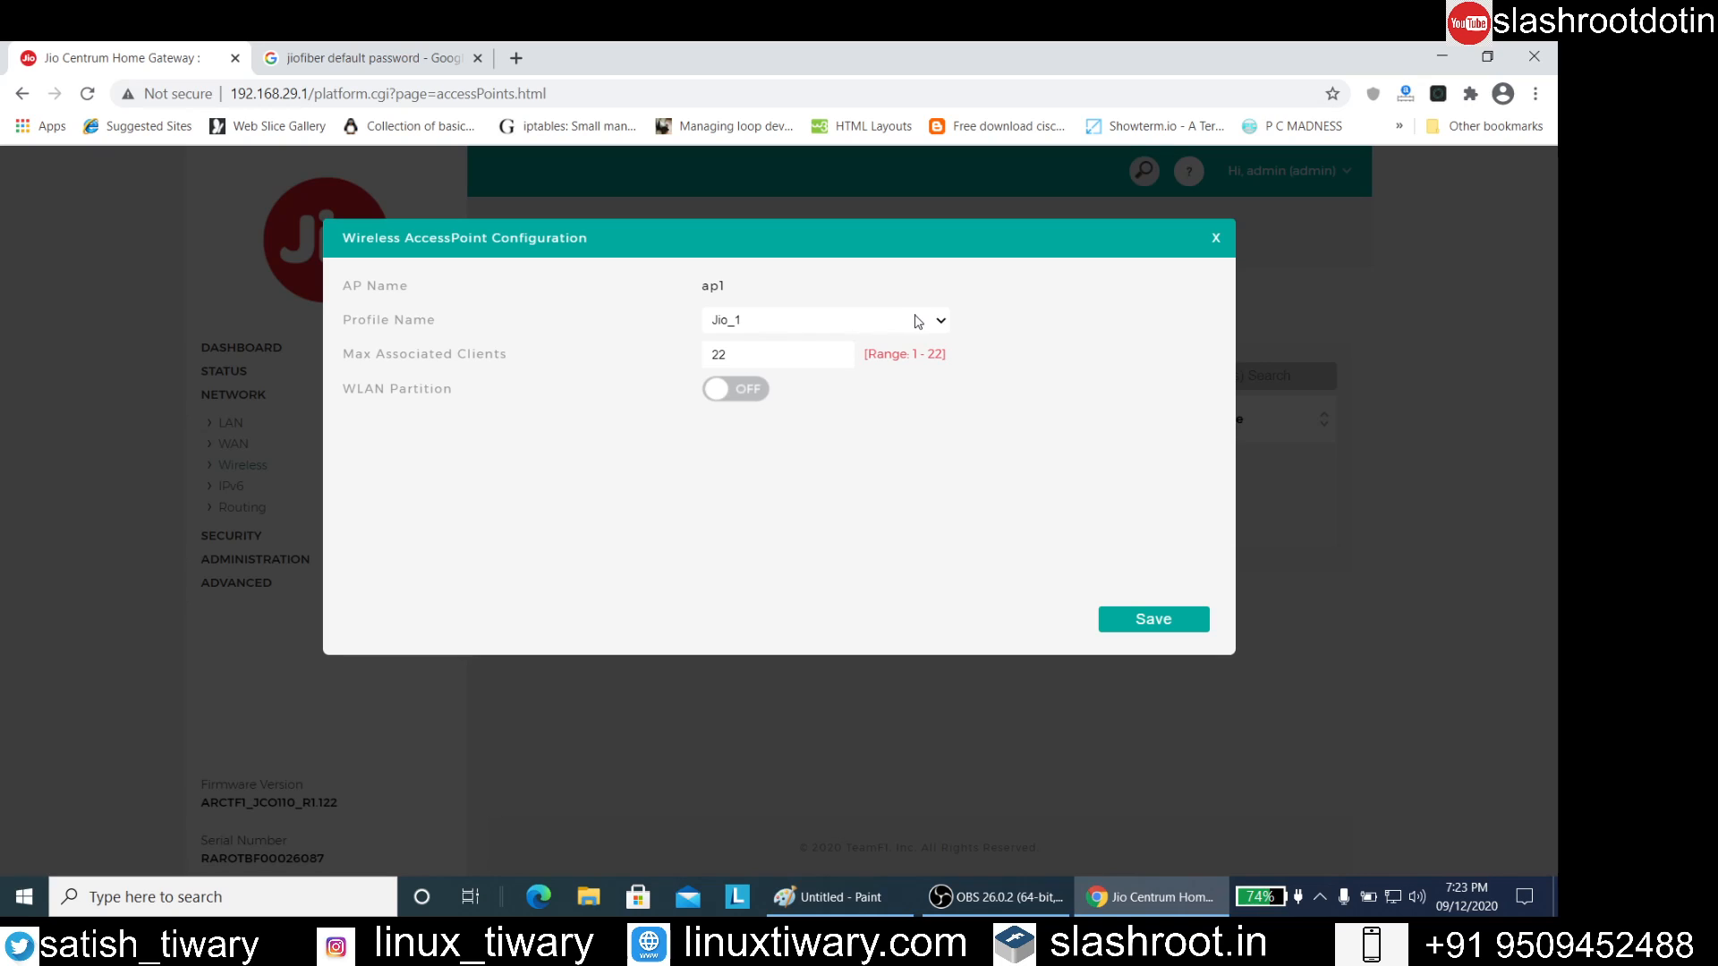
{"action": "left_click", "coordinate": [941, 327]}
{"action": "left_click", "coordinate": [930, 334]}
{"action": "left_click", "coordinate": [1149, 621]}
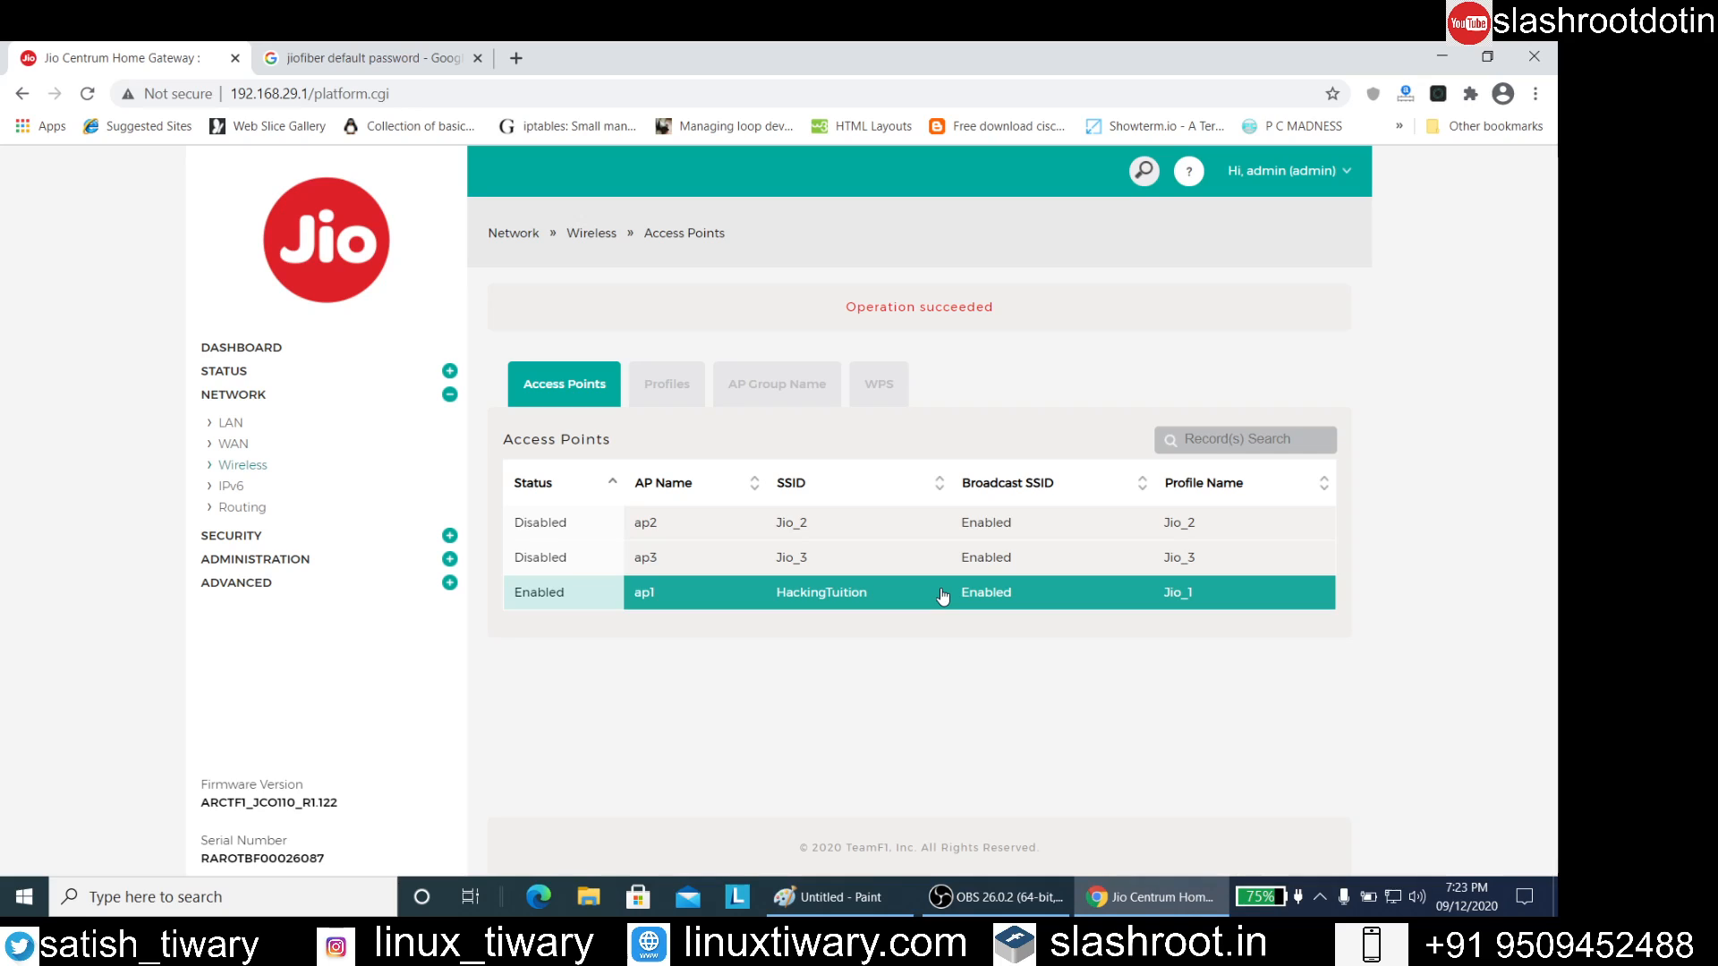
Return to the dashboard, view the connected wireless clients' details and close them
{"action": "left_click", "coordinate": [237, 380]}
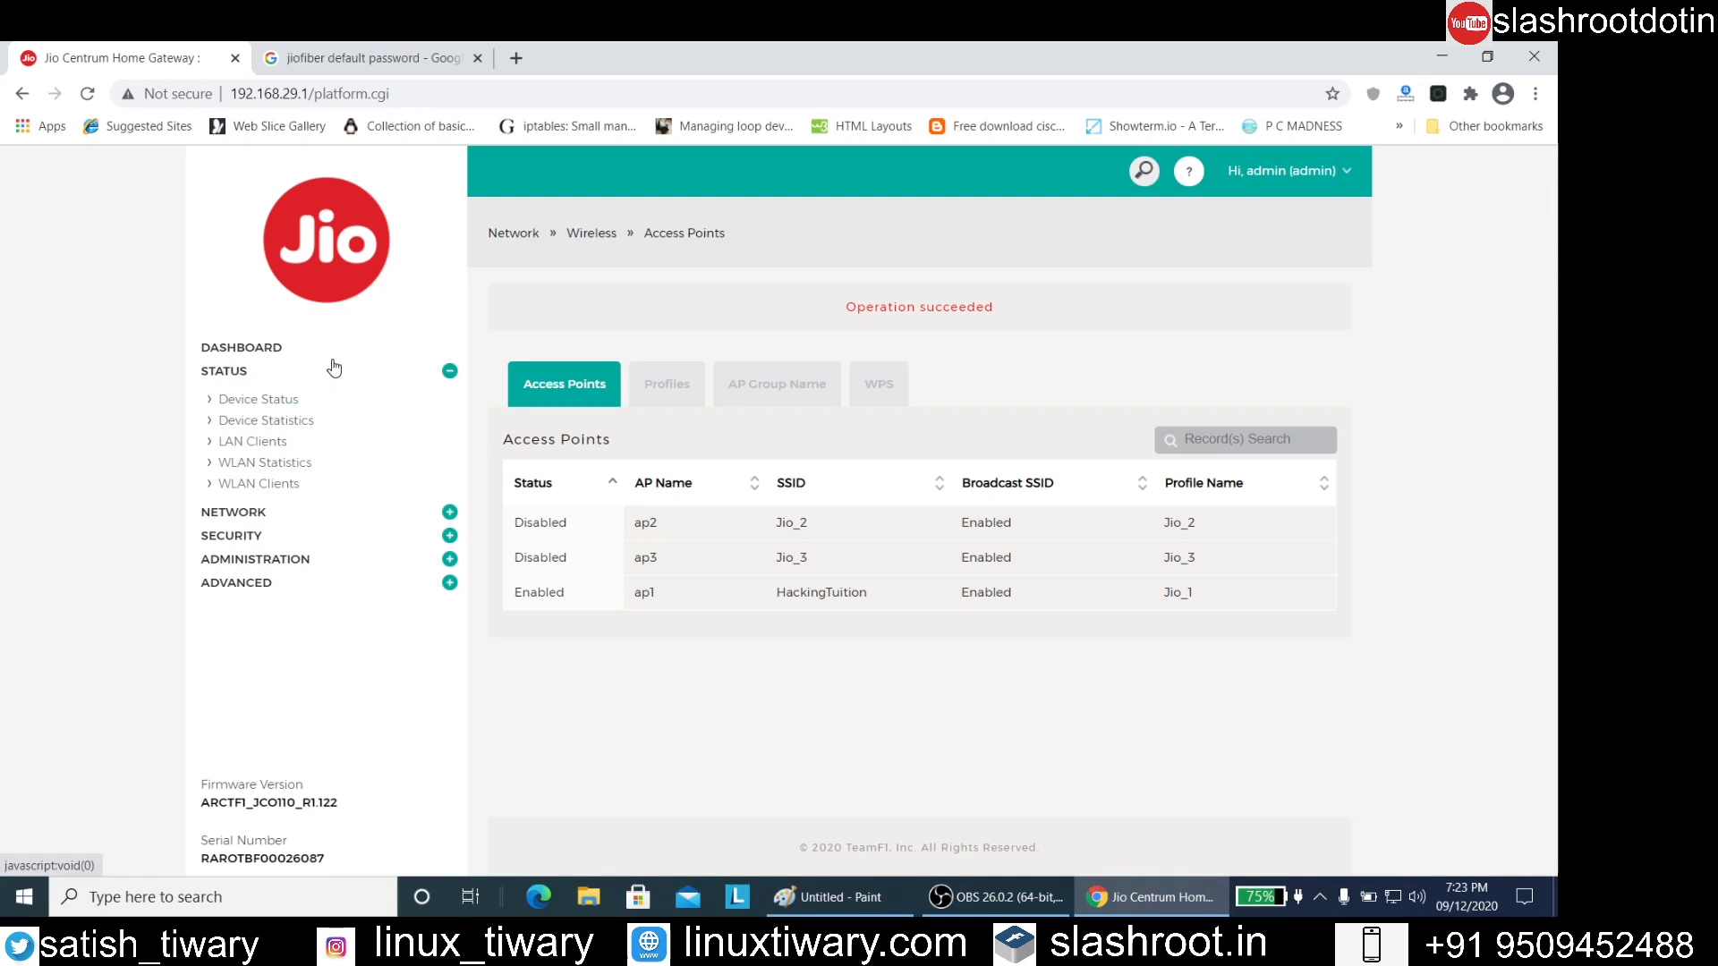
{"action": "left_click", "coordinate": [264, 350]}
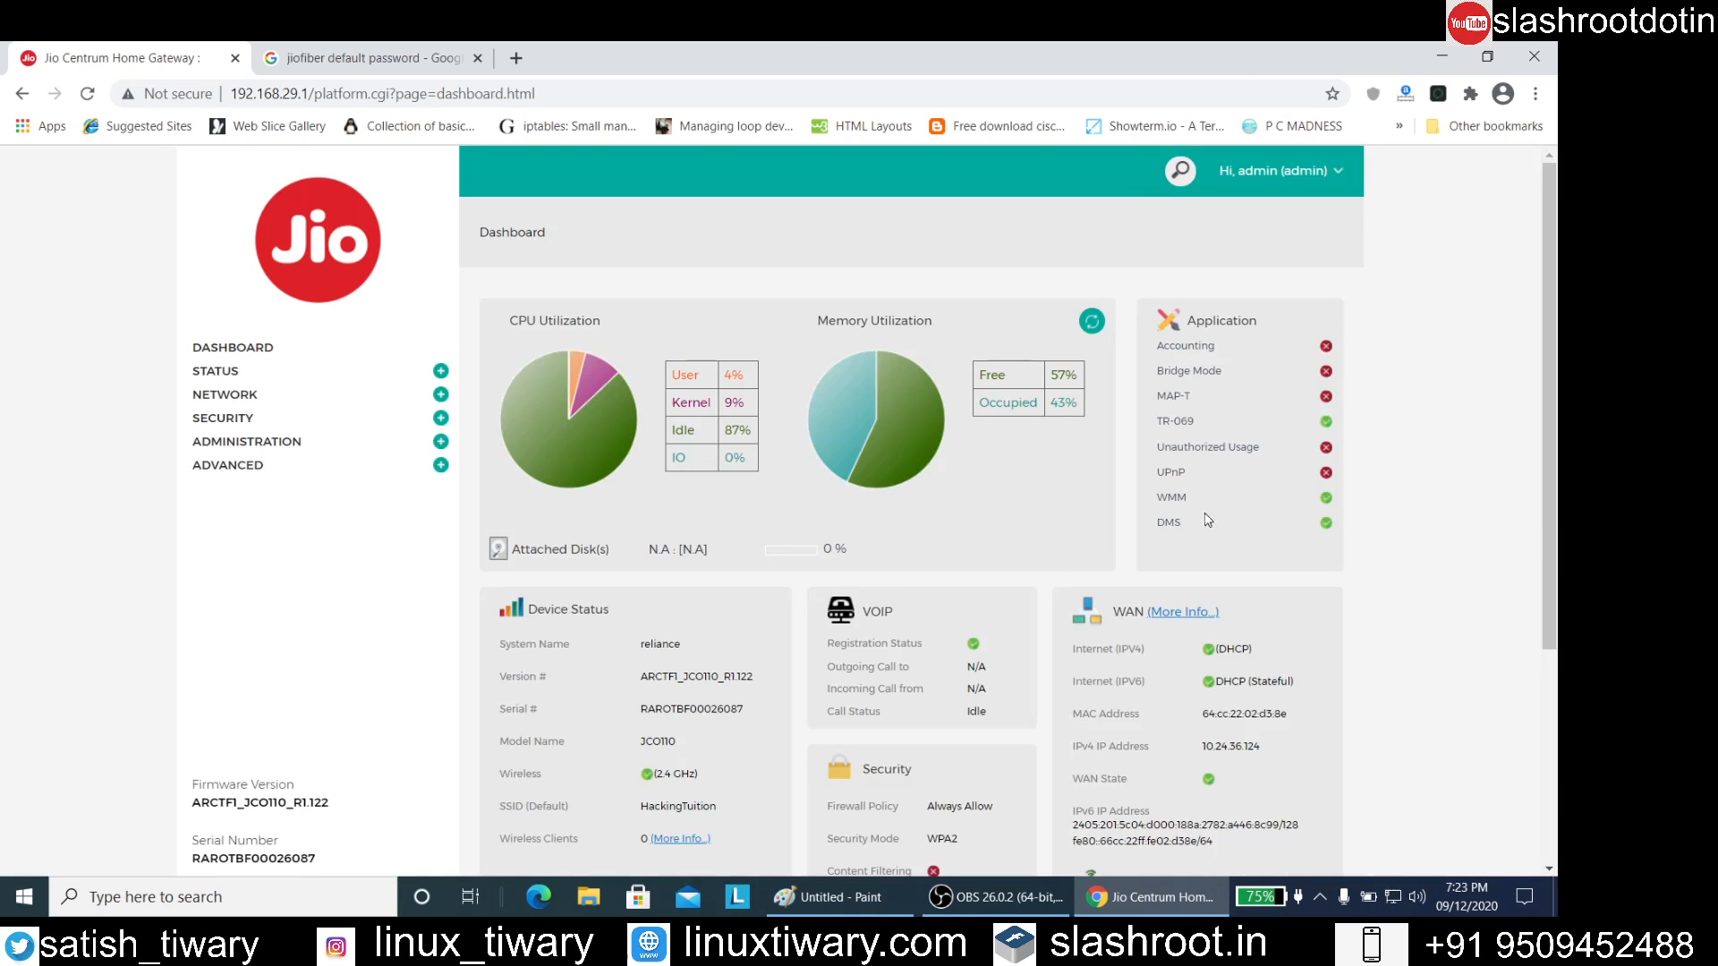
{"action": "scroll", "coordinate": [1069, 519], "scroll_direction": "down", "scroll_amount": 4}
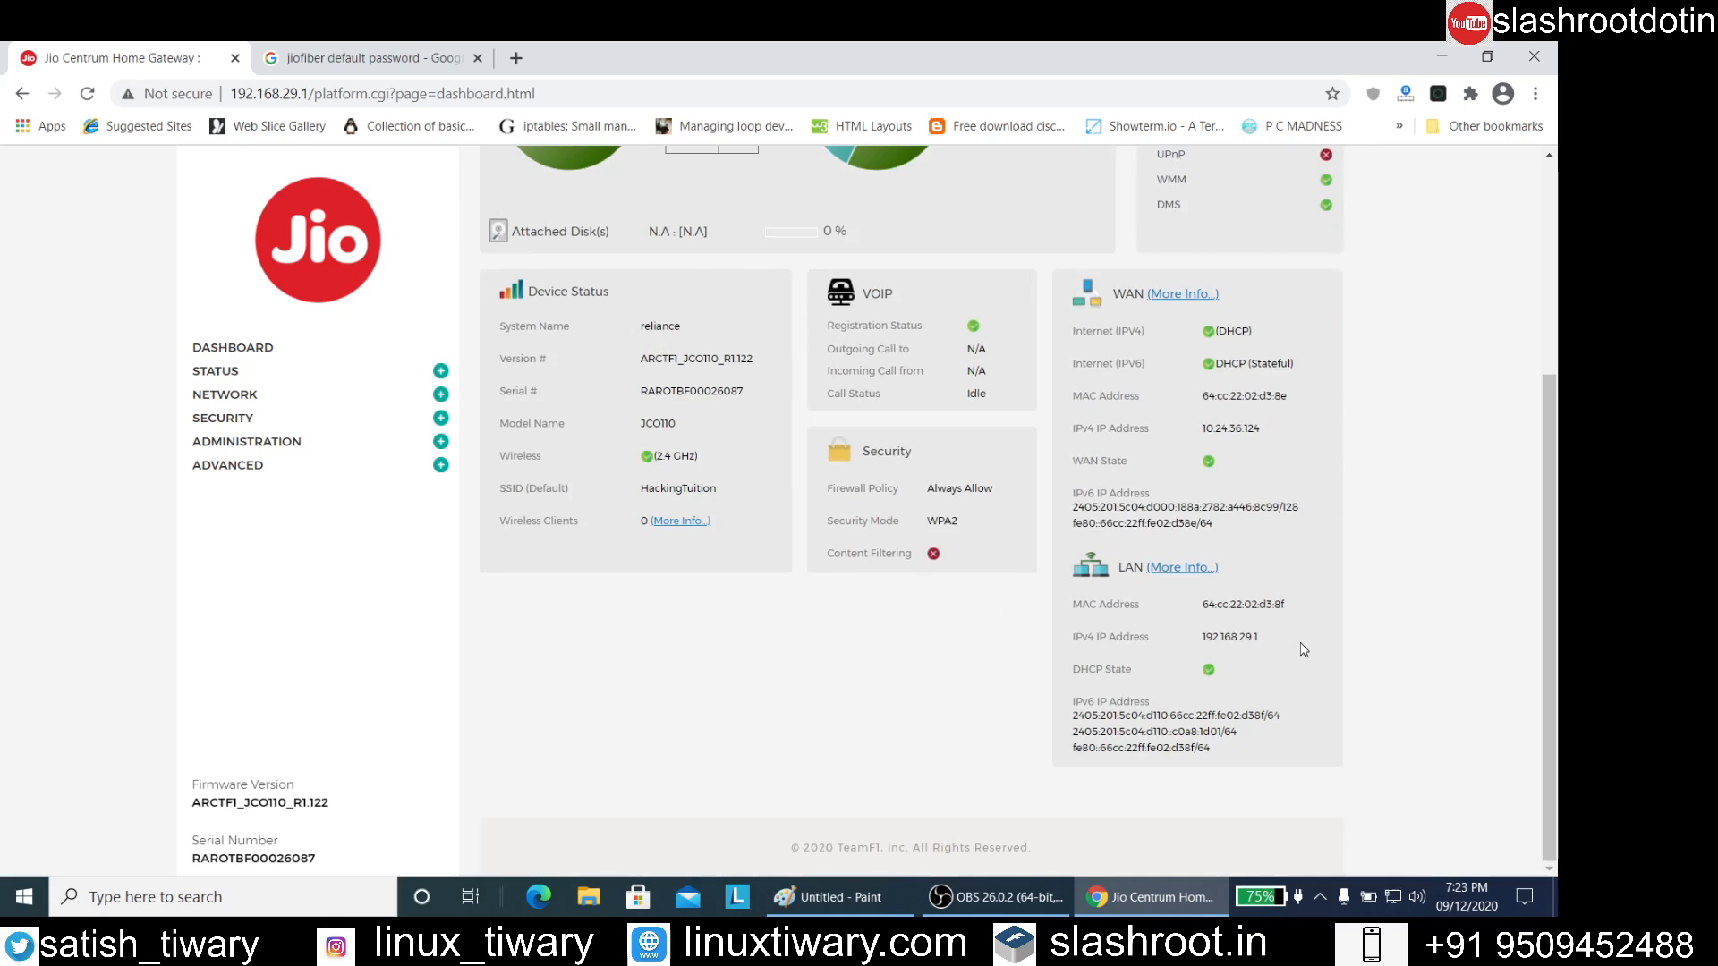
{"action": "scroll", "coordinate": [1304, 650], "scroll_direction": "up", "scroll_amount": 1}
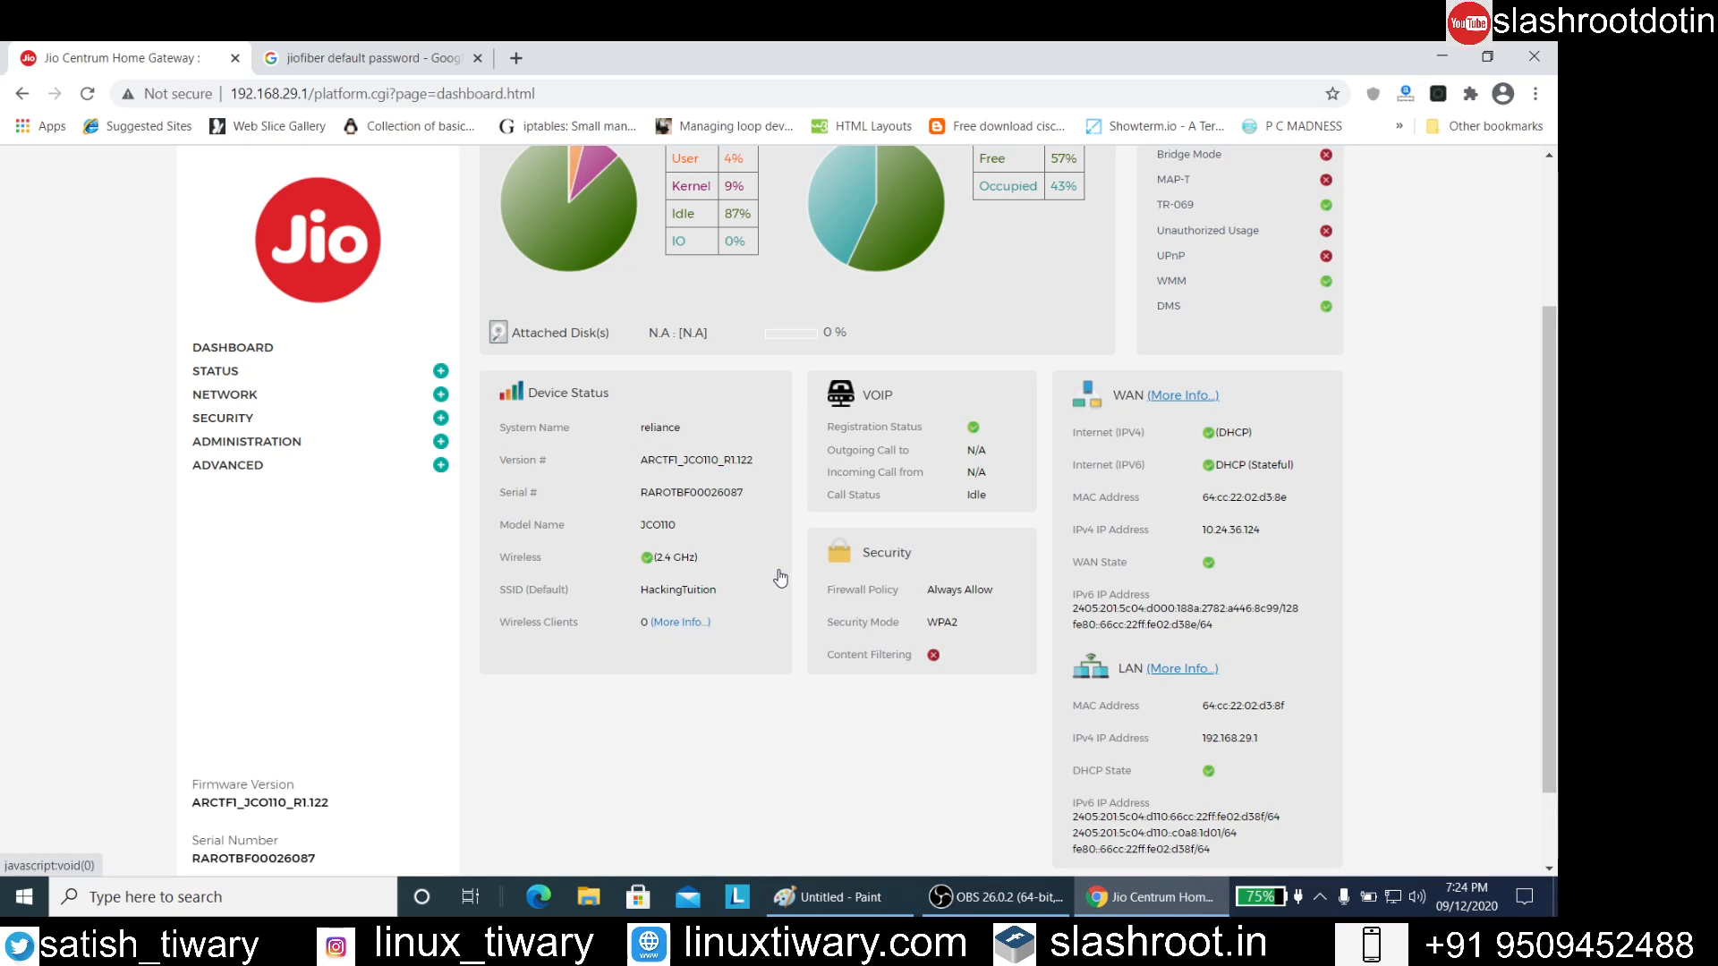
{"action": "scroll", "coordinate": [778, 581], "scroll_direction": "up", "scroll_amount": 3}
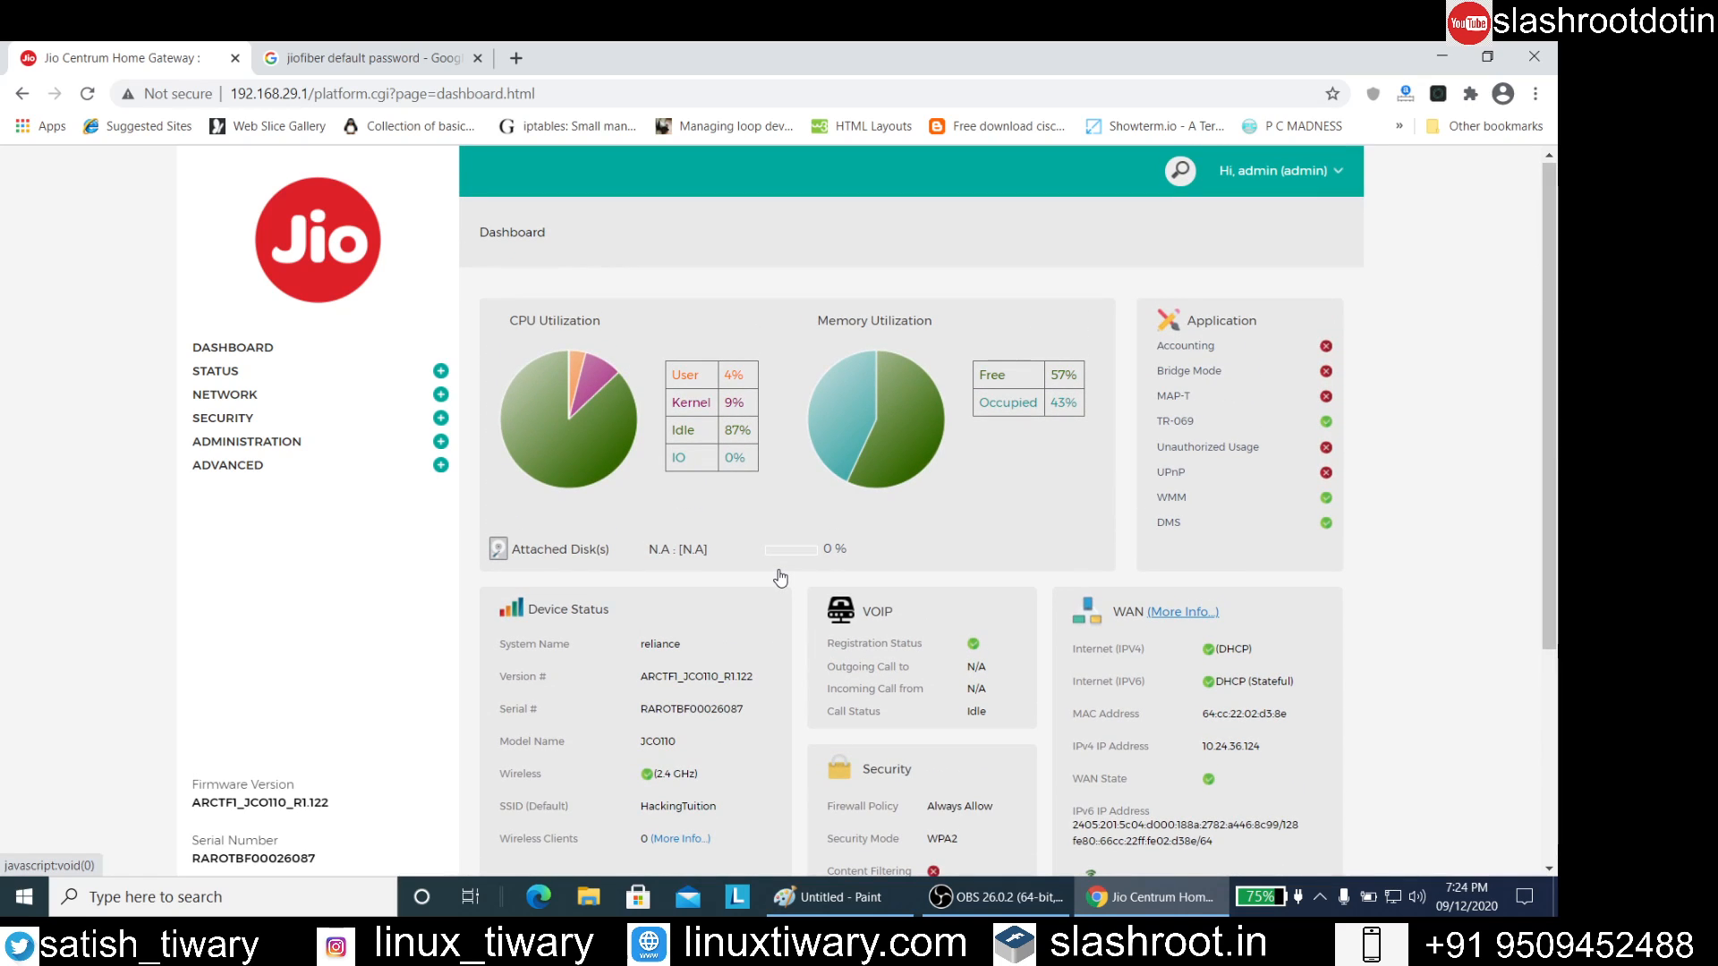
{"action": "left_click", "coordinate": [780, 577]}
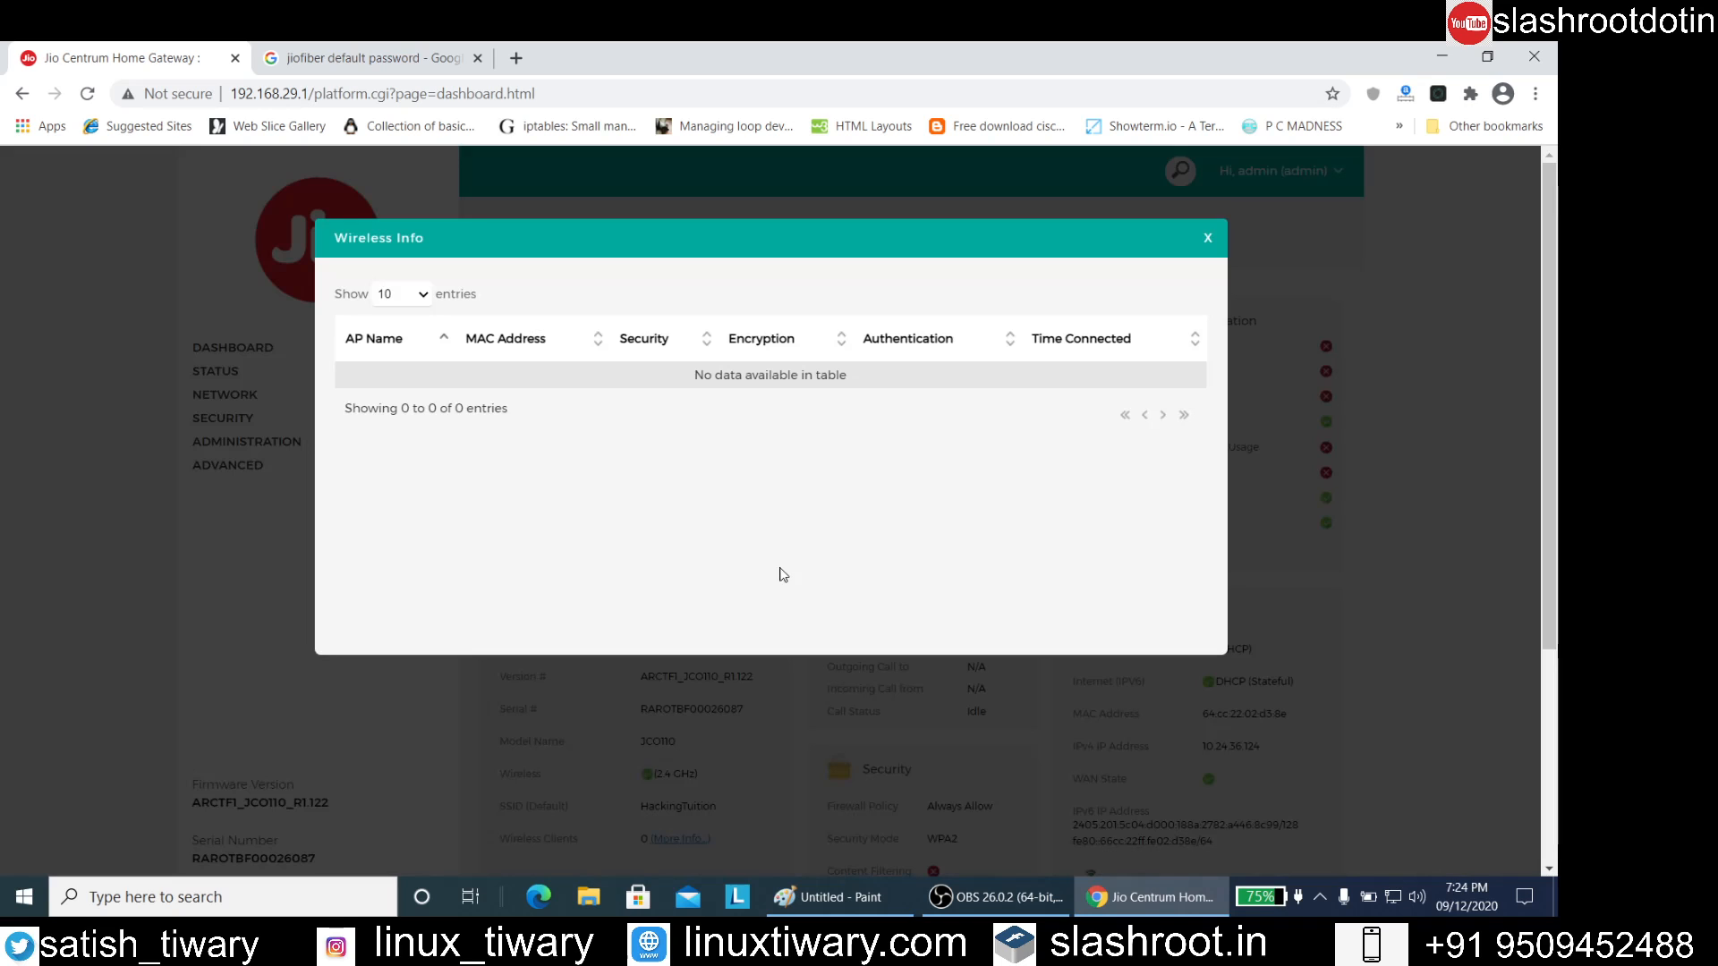
{"action": "left_click", "coordinate": [1207, 237]}
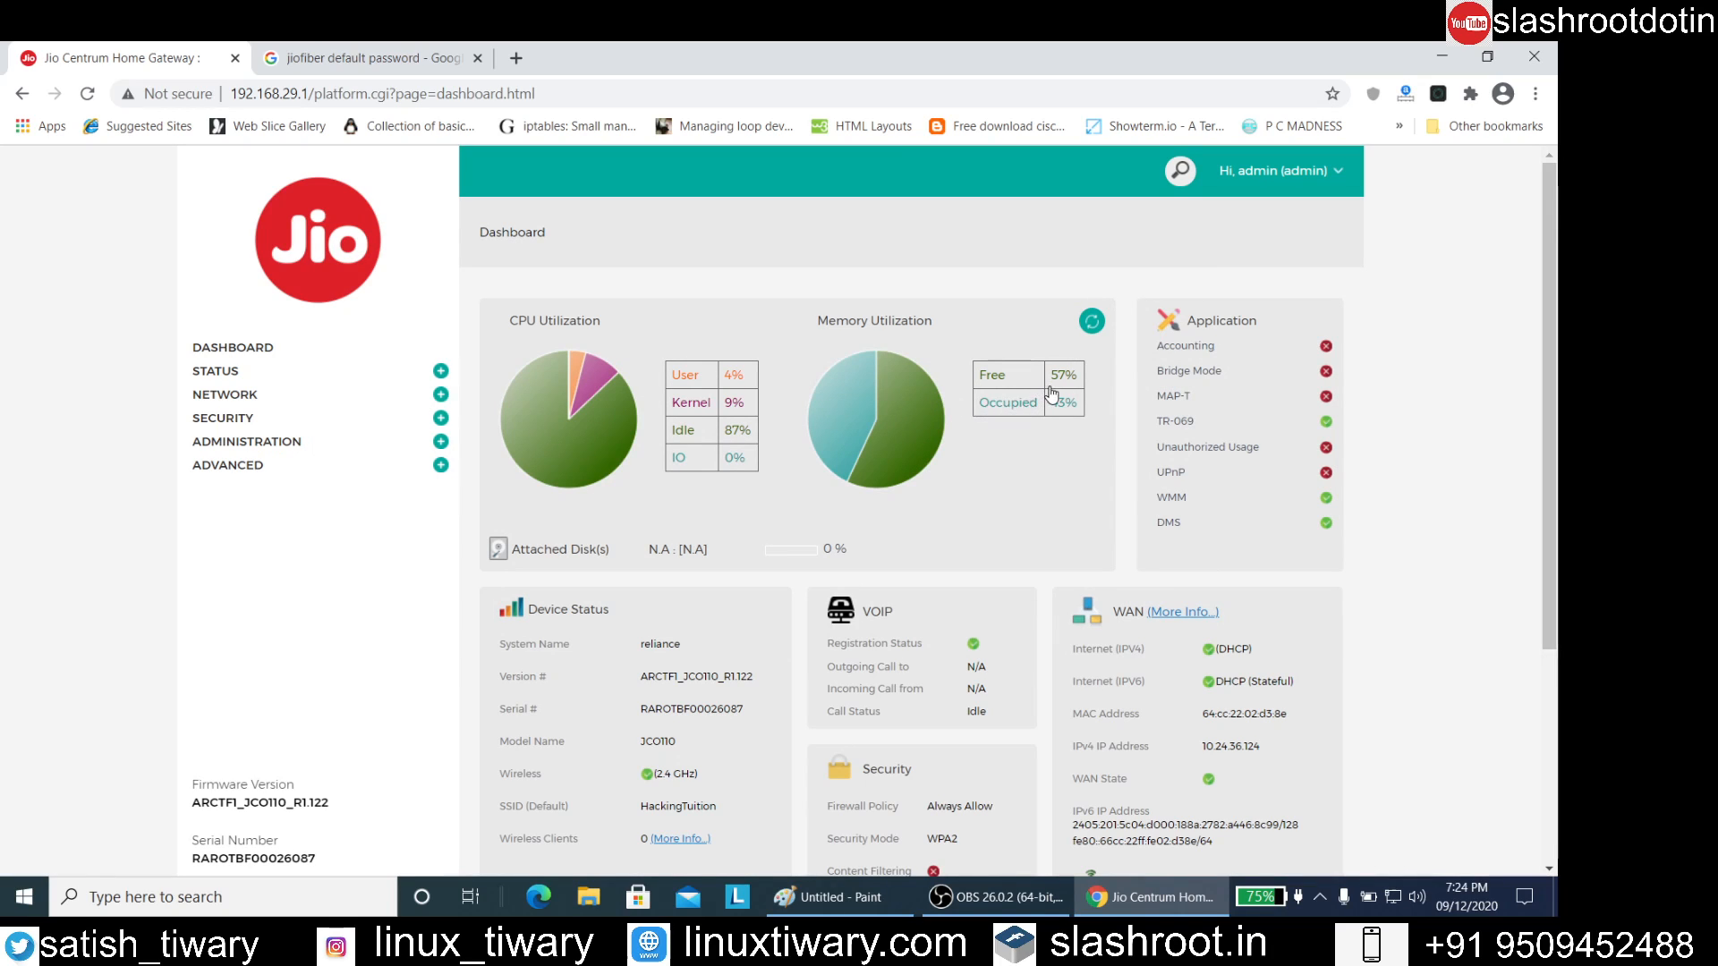
{"action": "scroll", "coordinate": [984, 389], "scroll_direction": "down", "scroll_amount": 3}
{"action": "scroll", "coordinate": [806, 394], "scroll_direction": "up", "scroll_amount": 3}
{"action": "scroll", "coordinate": [744, 378], "scroll_direction": "down", "scroll_amount": 4}
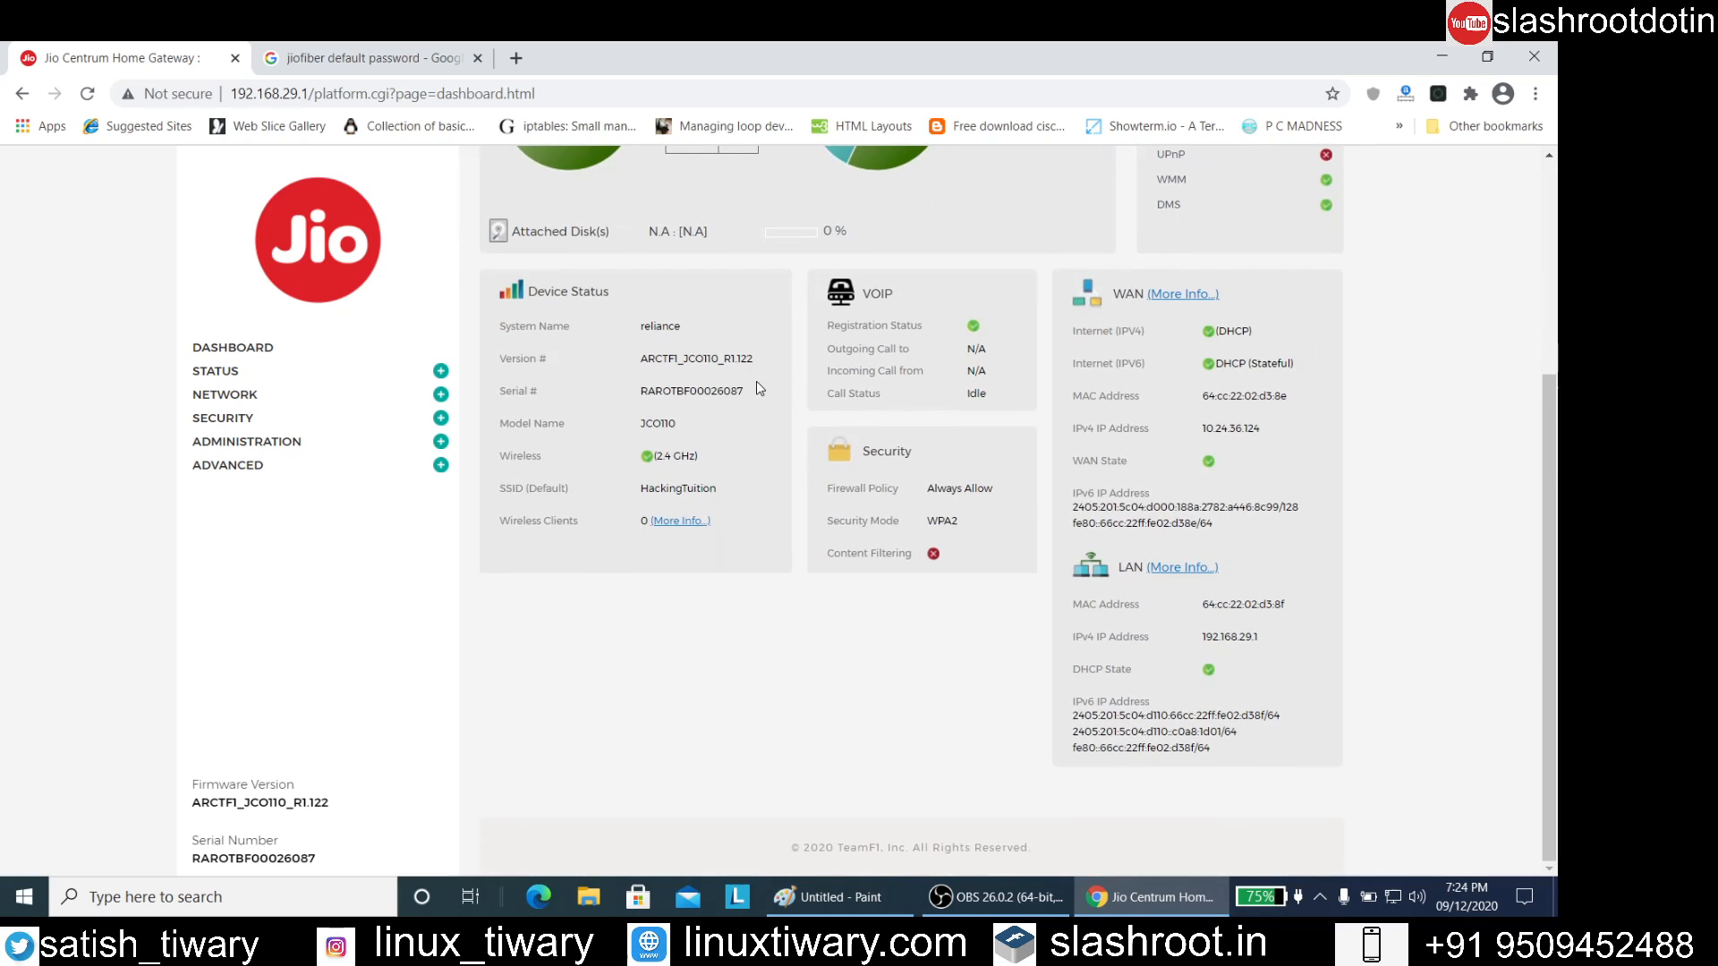
{"action": "scroll", "coordinate": [759, 387], "scroll_direction": "up", "scroll_amount": 4}
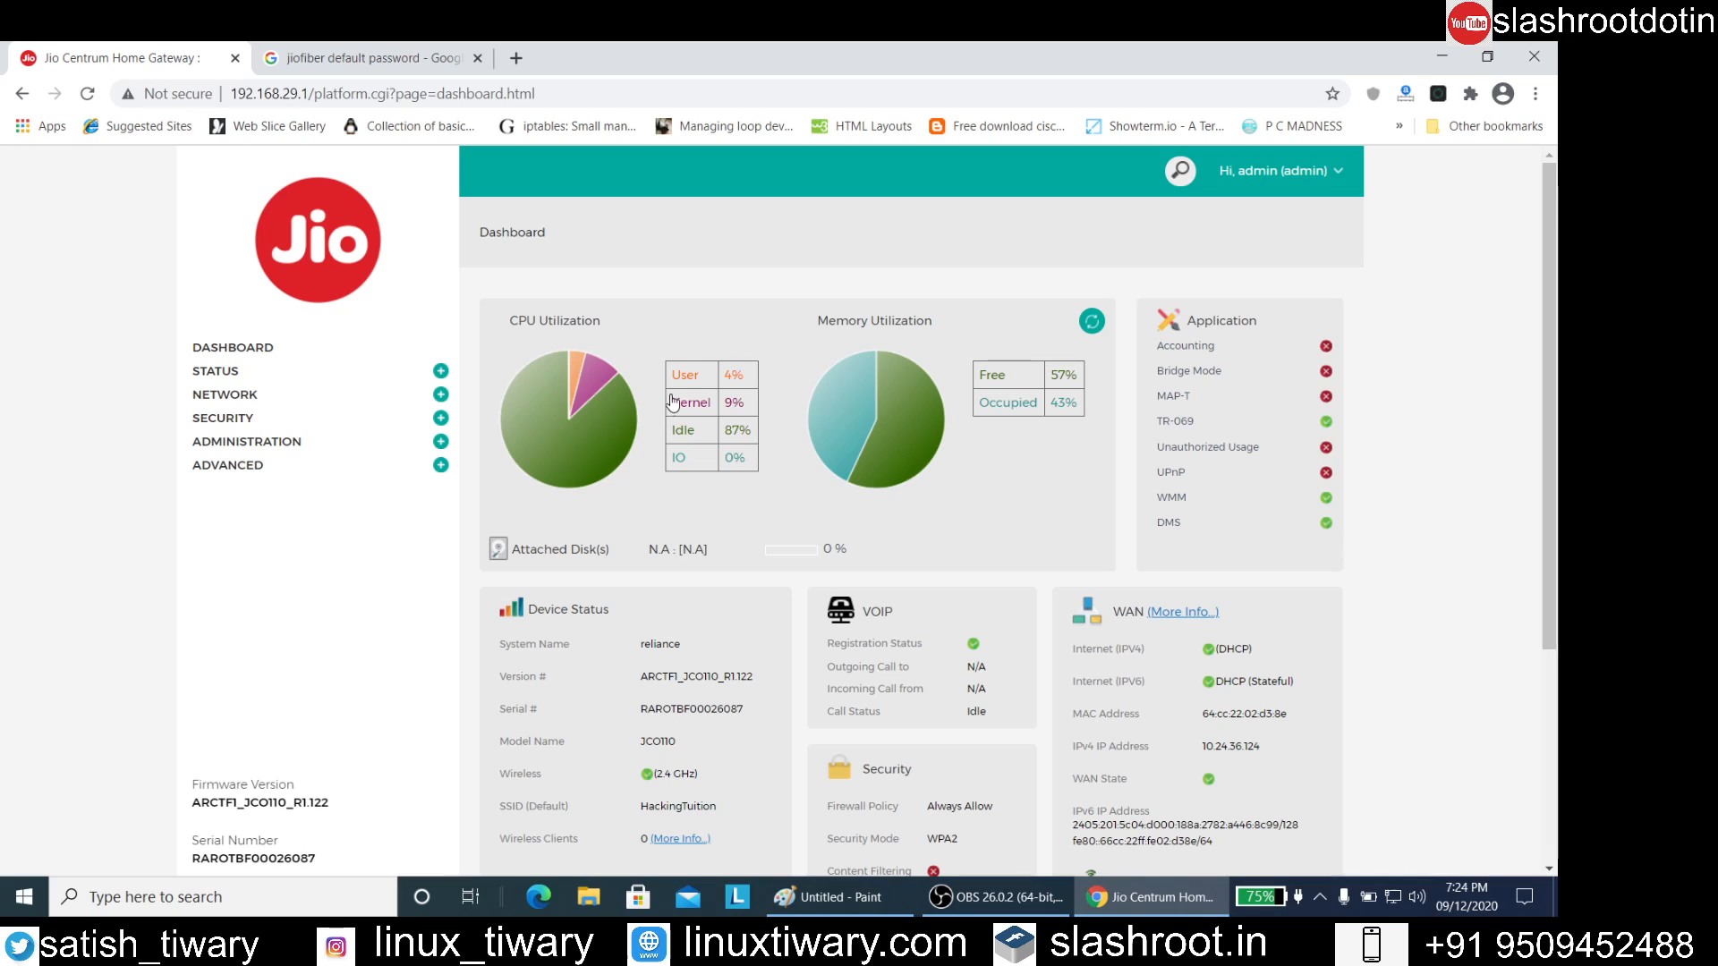
{"action": "scroll", "coordinate": [760, 438], "scroll_direction": "down", "scroll_amount": 1}
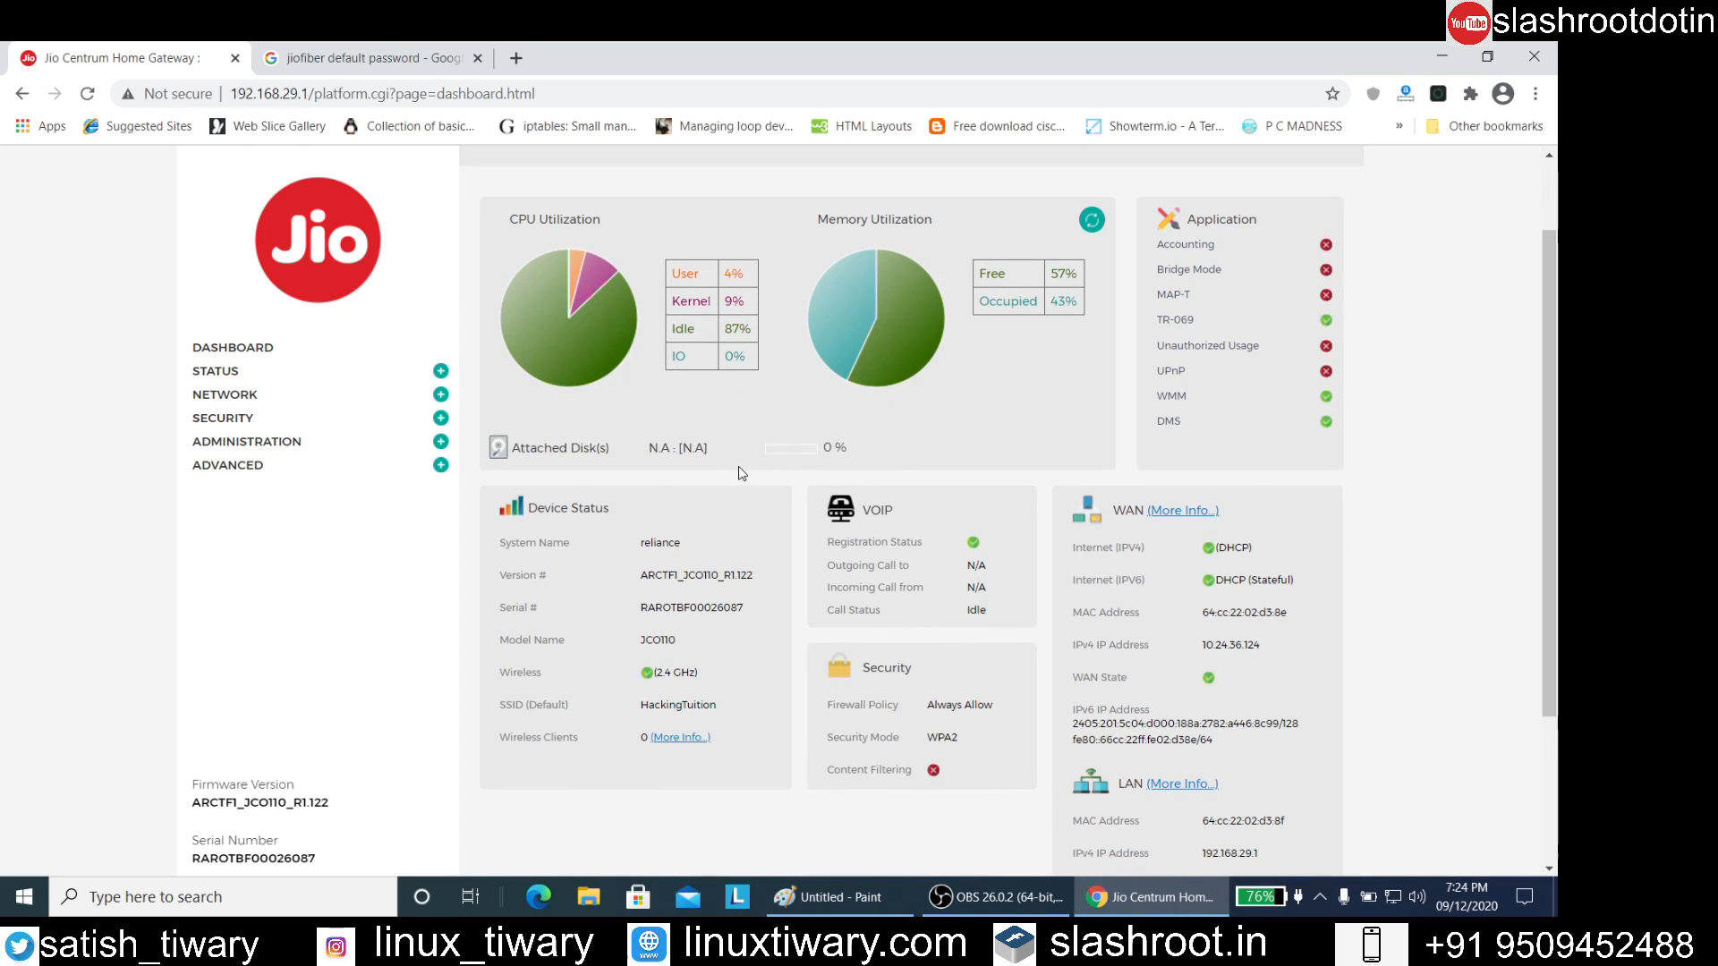
Review the dashboard's utilization charts and its Device Status, VOIP, Security, WAN and LAN details, including the default SSID
{"action": "scroll", "coordinate": [741, 473], "scroll_direction": "down", "scroll_amount": 2}
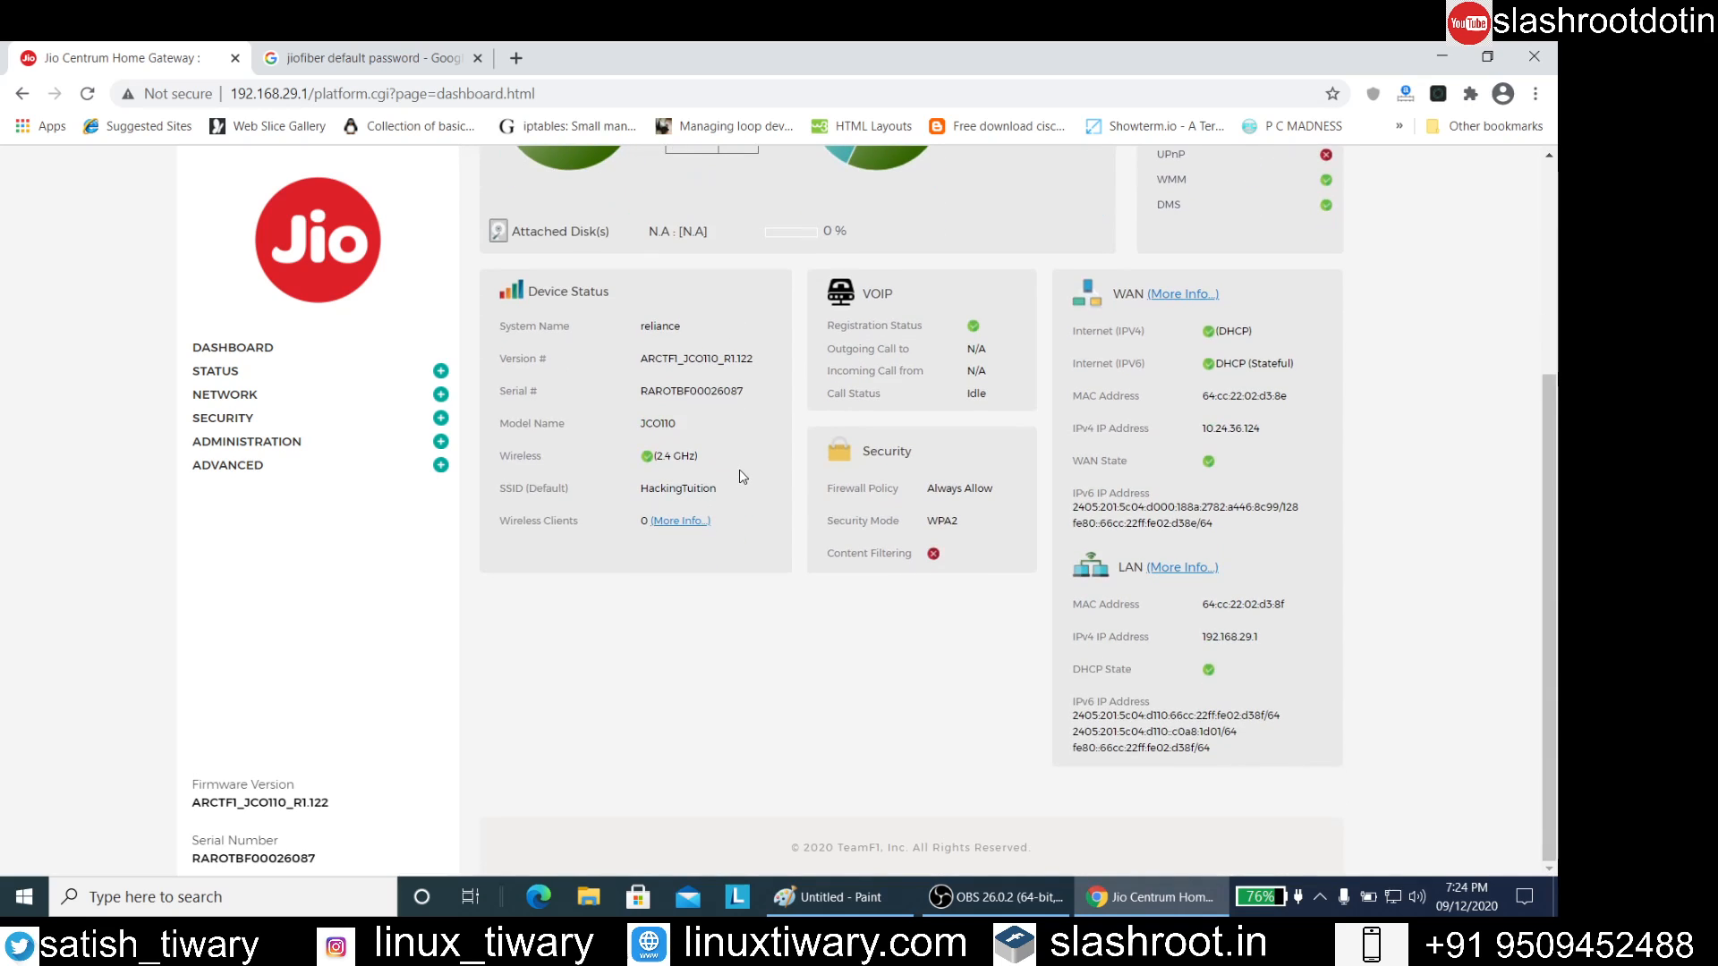
{"action": "scroll", "coordinate": [759, 467], "scroll_direction": "up", "scroll_amount": 3}
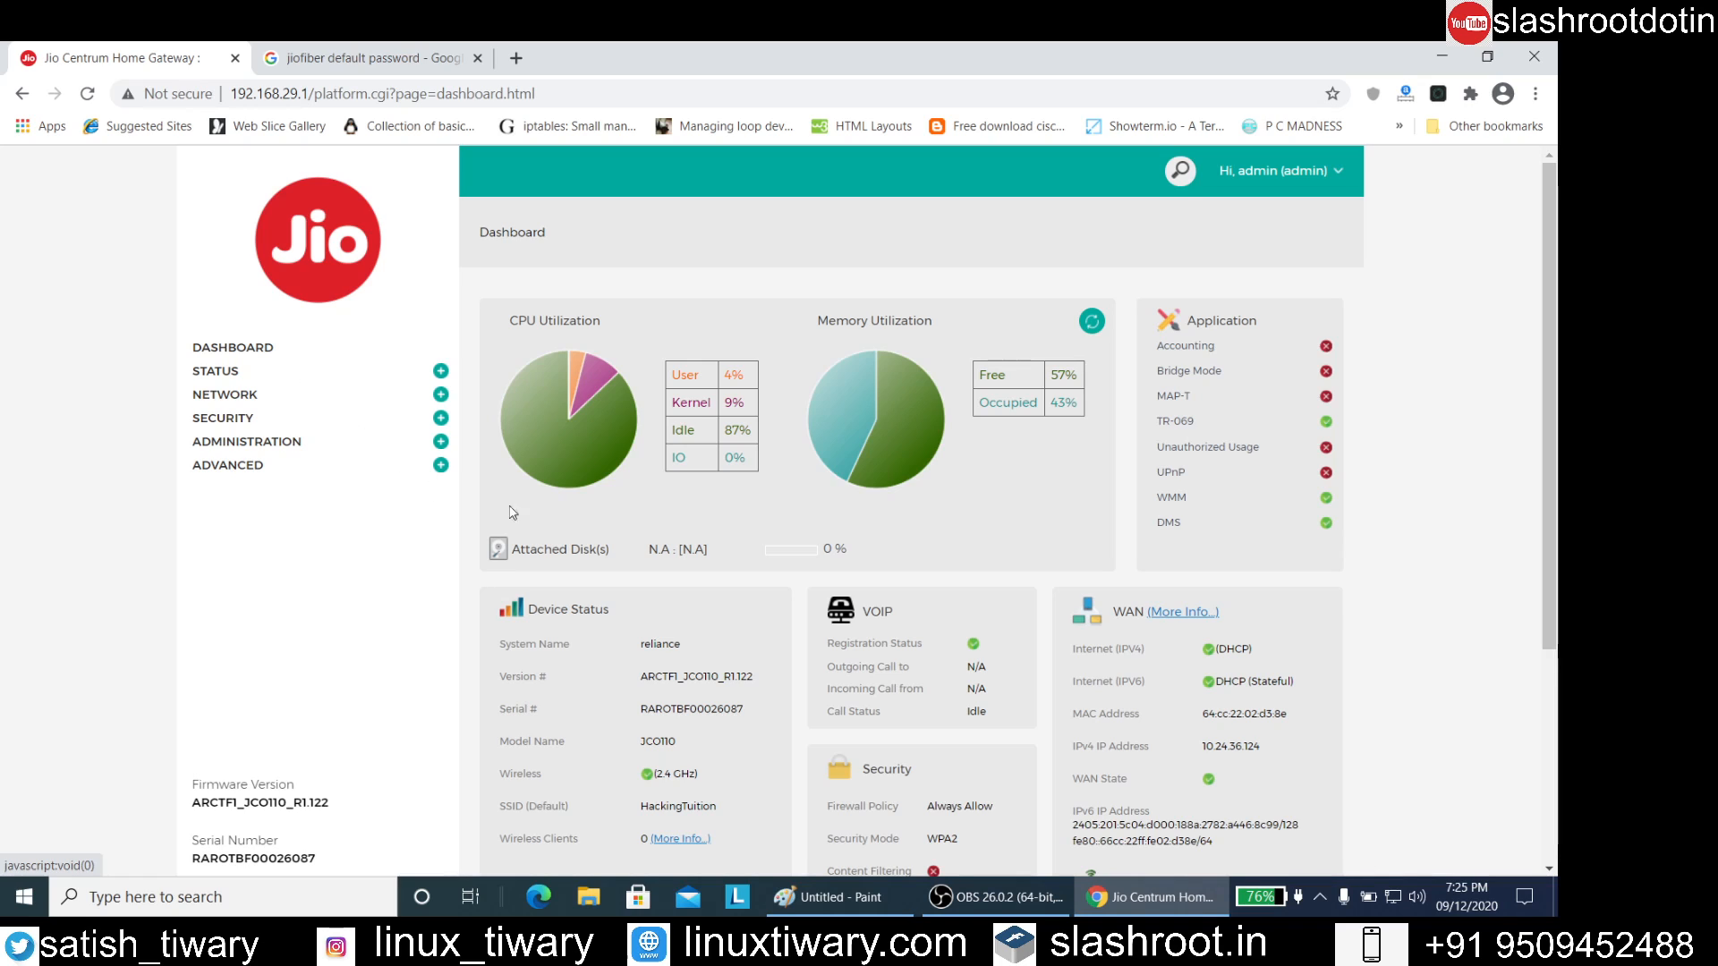
{"action": "scroll", "coordinate": [658, 594], "scroll_direction": "down", "scroll_amount": 3}
{"action": "left_click_drag", "start_coordinate": [635, 501], "coordinate": [719, 507]}
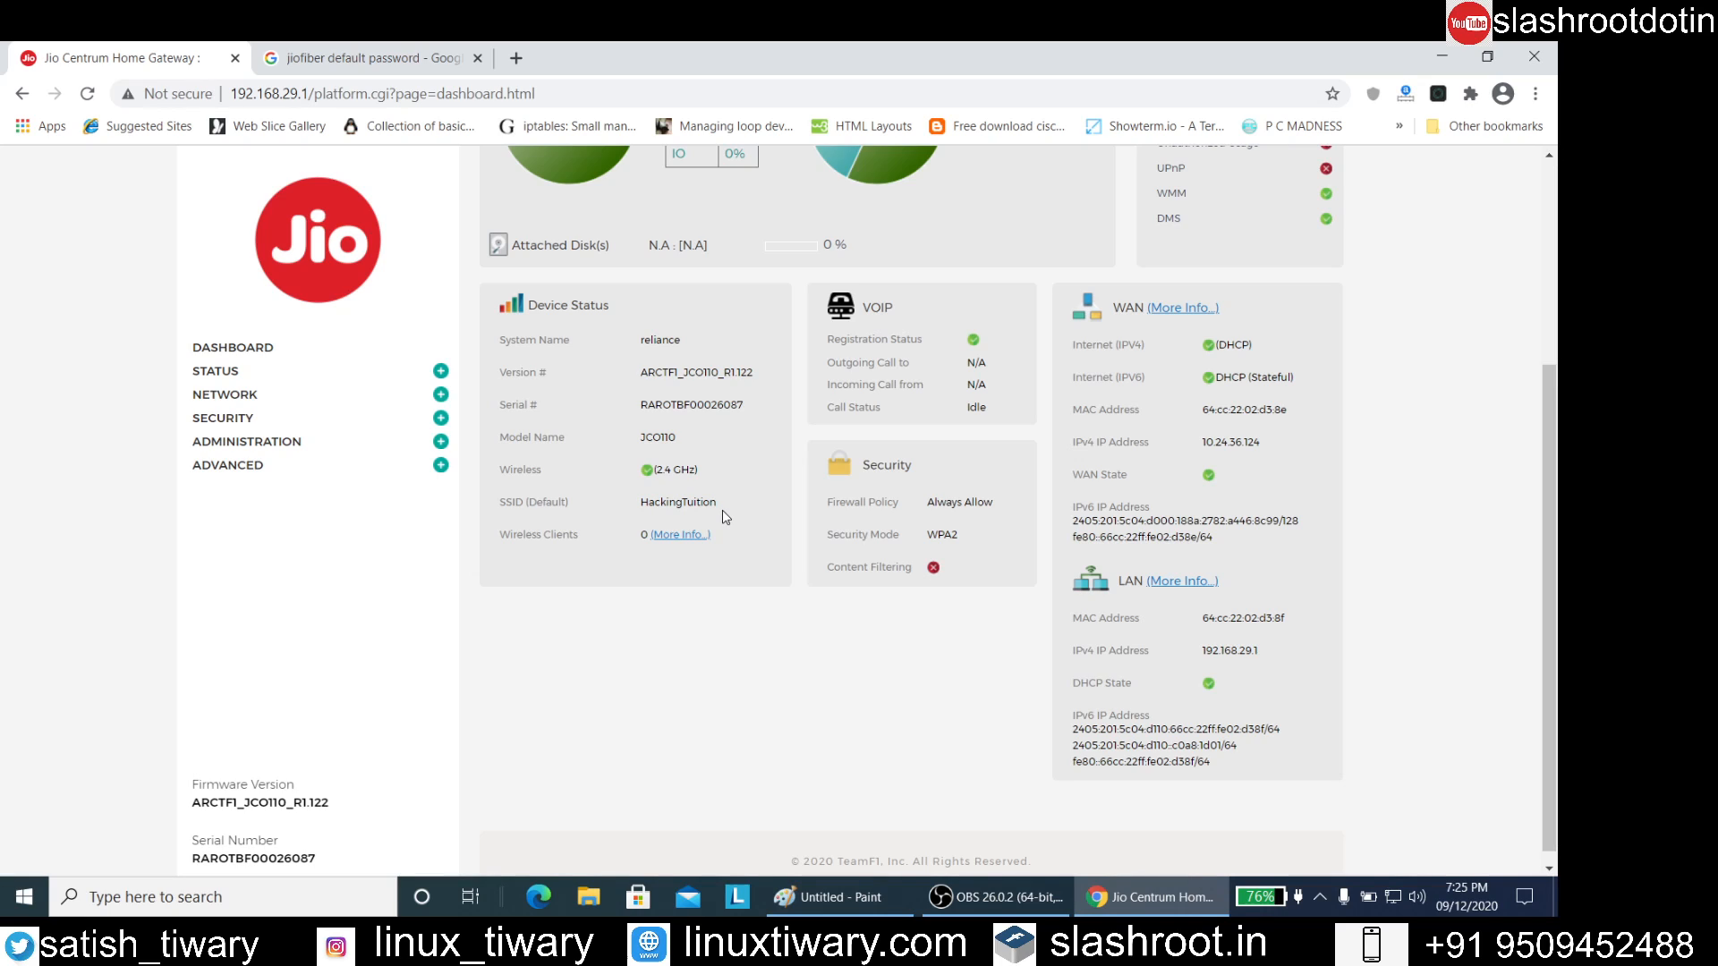
{"action": "left_click_drag", "start_coordinate": [722, 510], "coordinate": [641, 511]}
{"action": "left_click", "coordinate": [723, 514]}
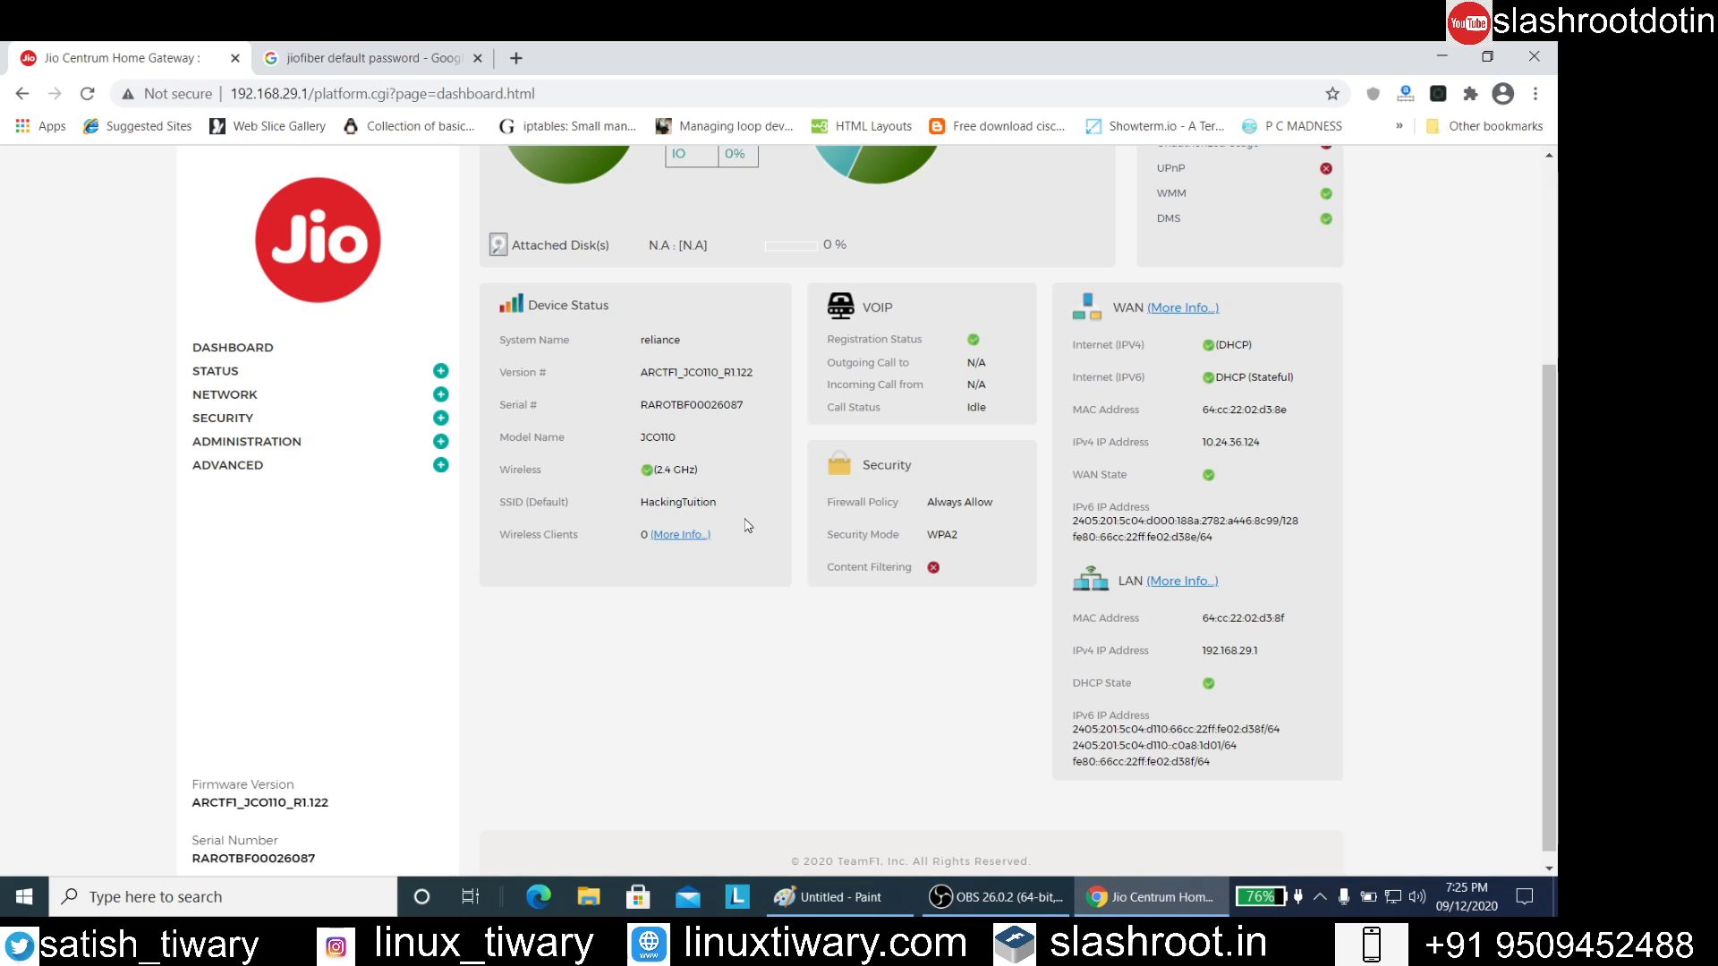
{"action": "scroll", "coordinate": [748, 525], "scroll_direction": "up", "scroll_amount": 3}
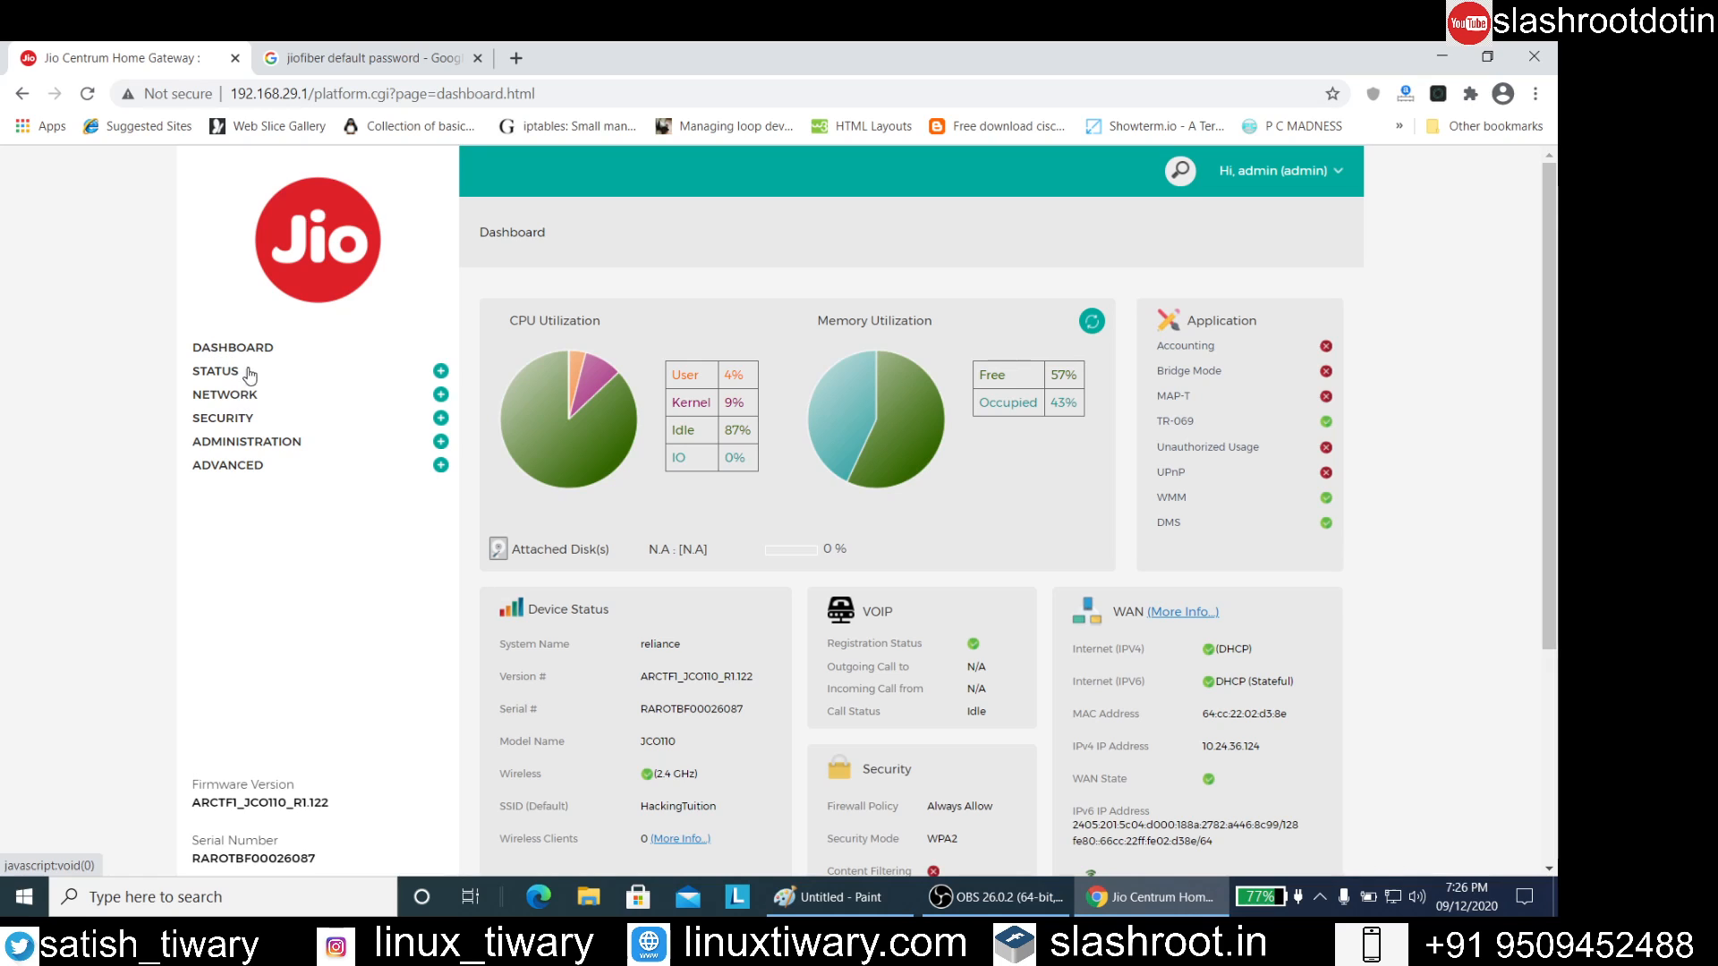
{"action": "scroll", "coordinate": [373, 379], "scroll_direction": "down", "scroll_amount": 4}
{"action": "scroll", "coordinate": [368, 426], "scroll_direction": "up", "scroll_amount": 4}
Expand the Advanced, Administration, Security, Network and Status sections in turn to review the pages each one offers
{"action": "left_click", "coordinate": [441, 465]}
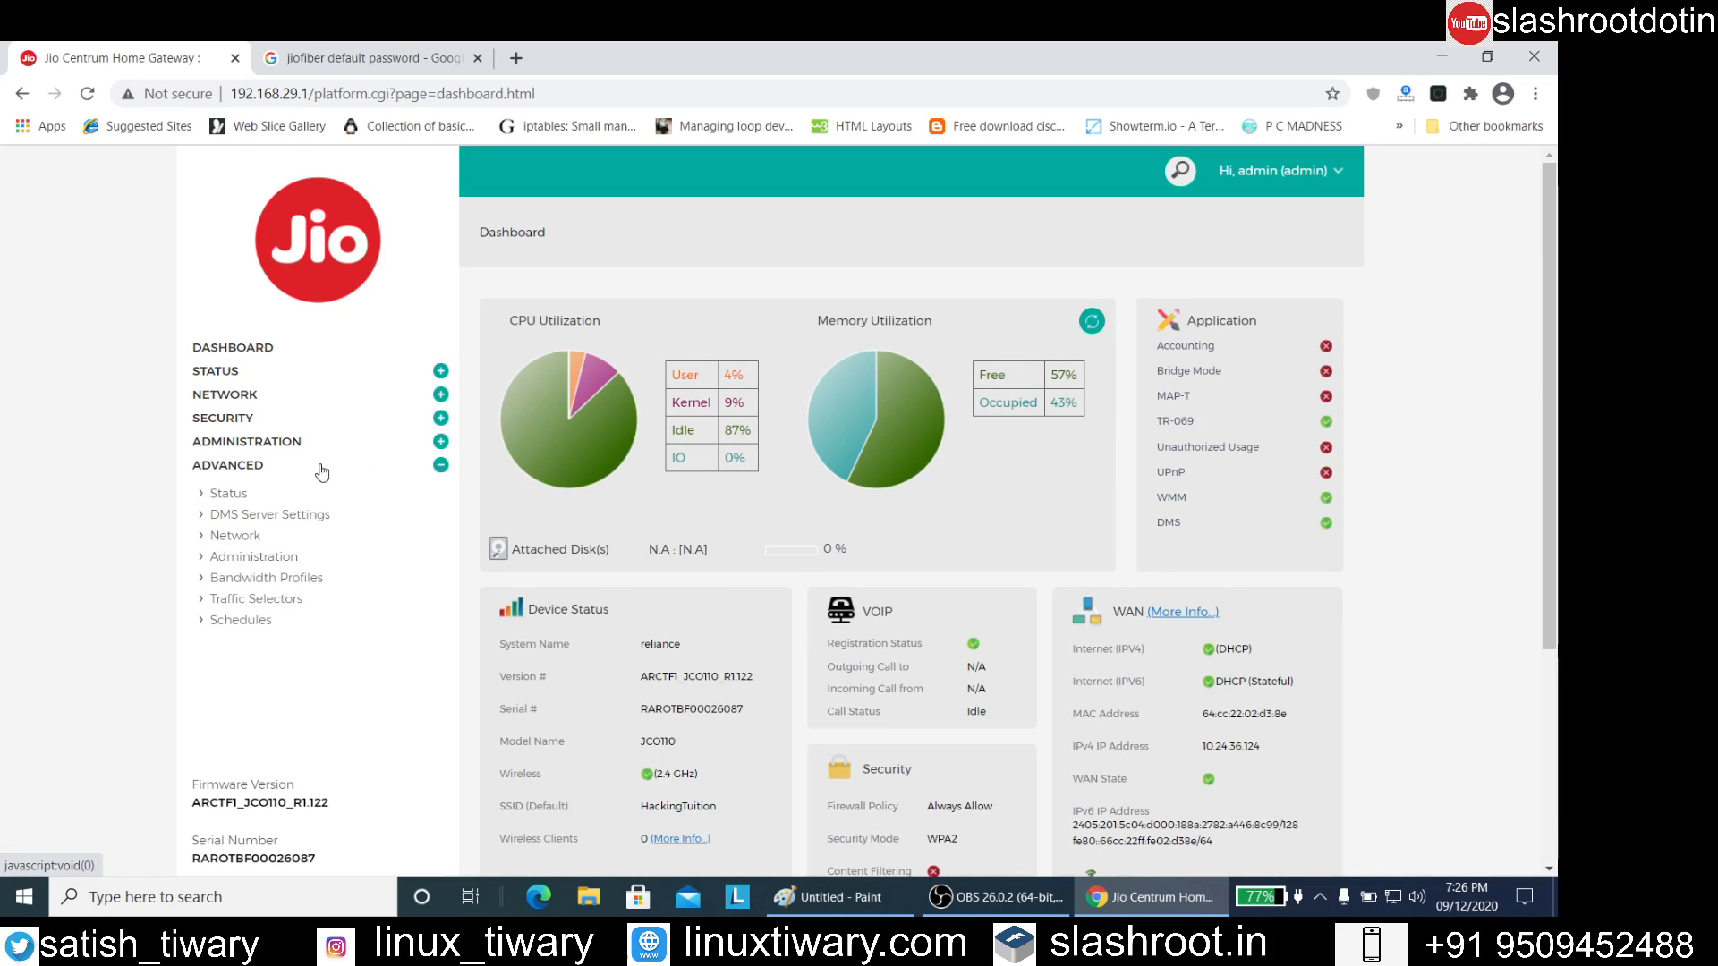
{"action": "left_click", "coordinate": [443, 445]}
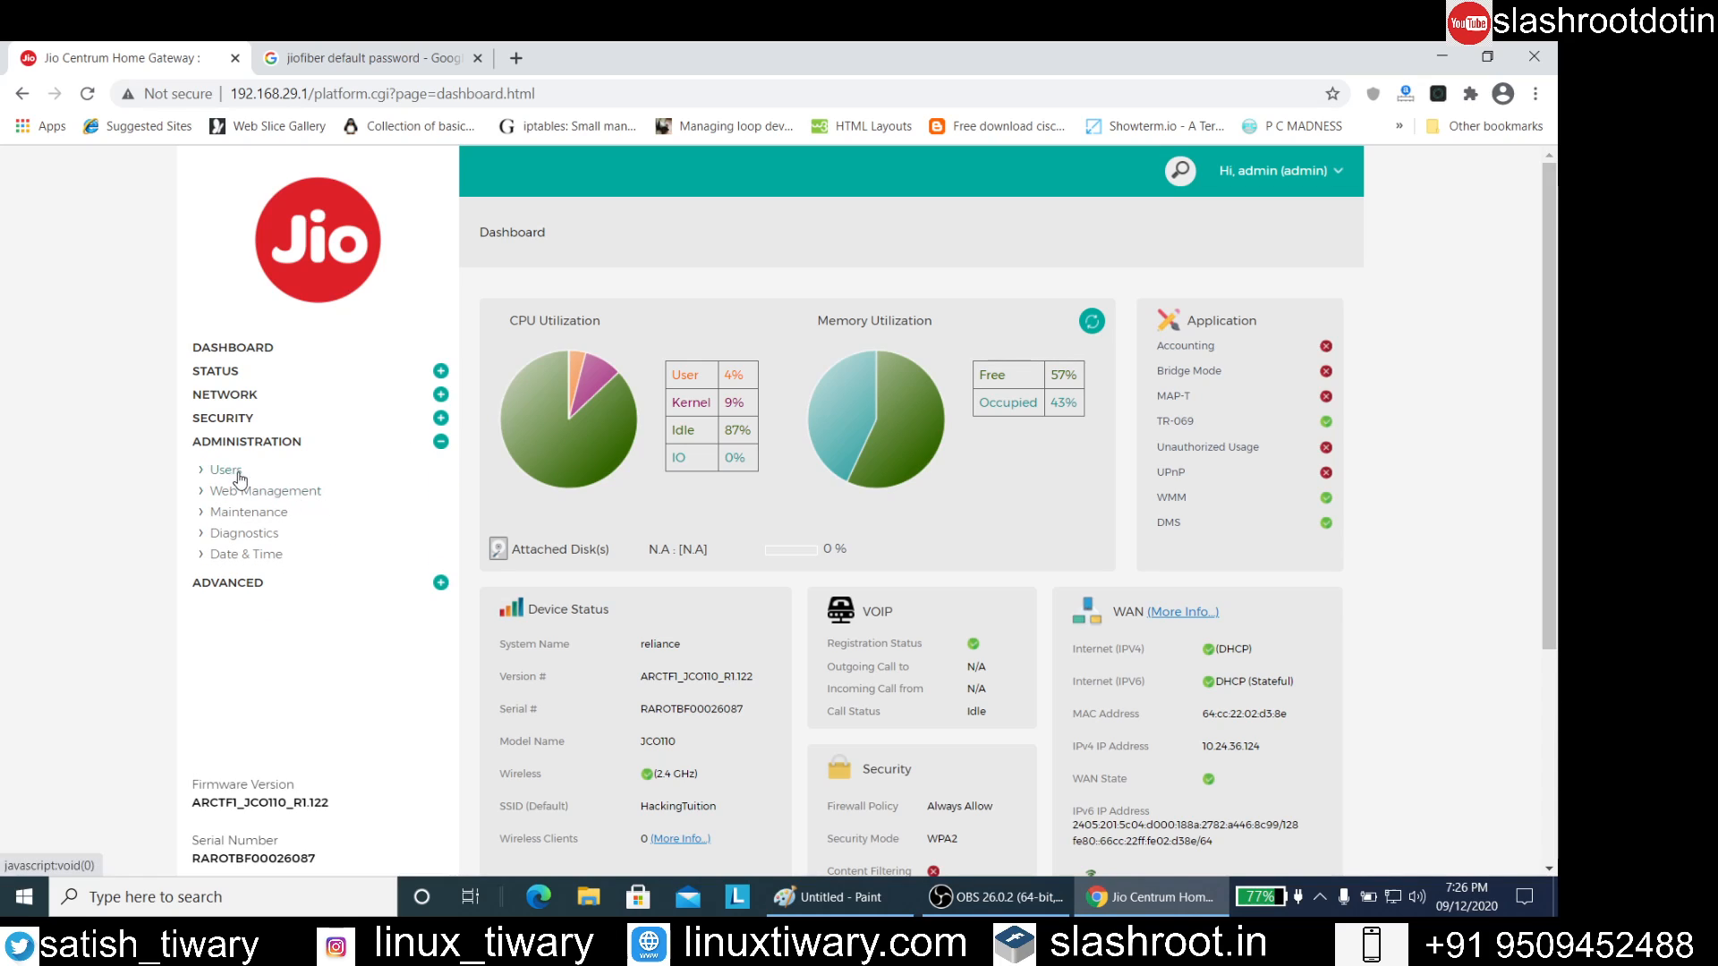
{"action": "left_click", "coordinate": [440, 418]}
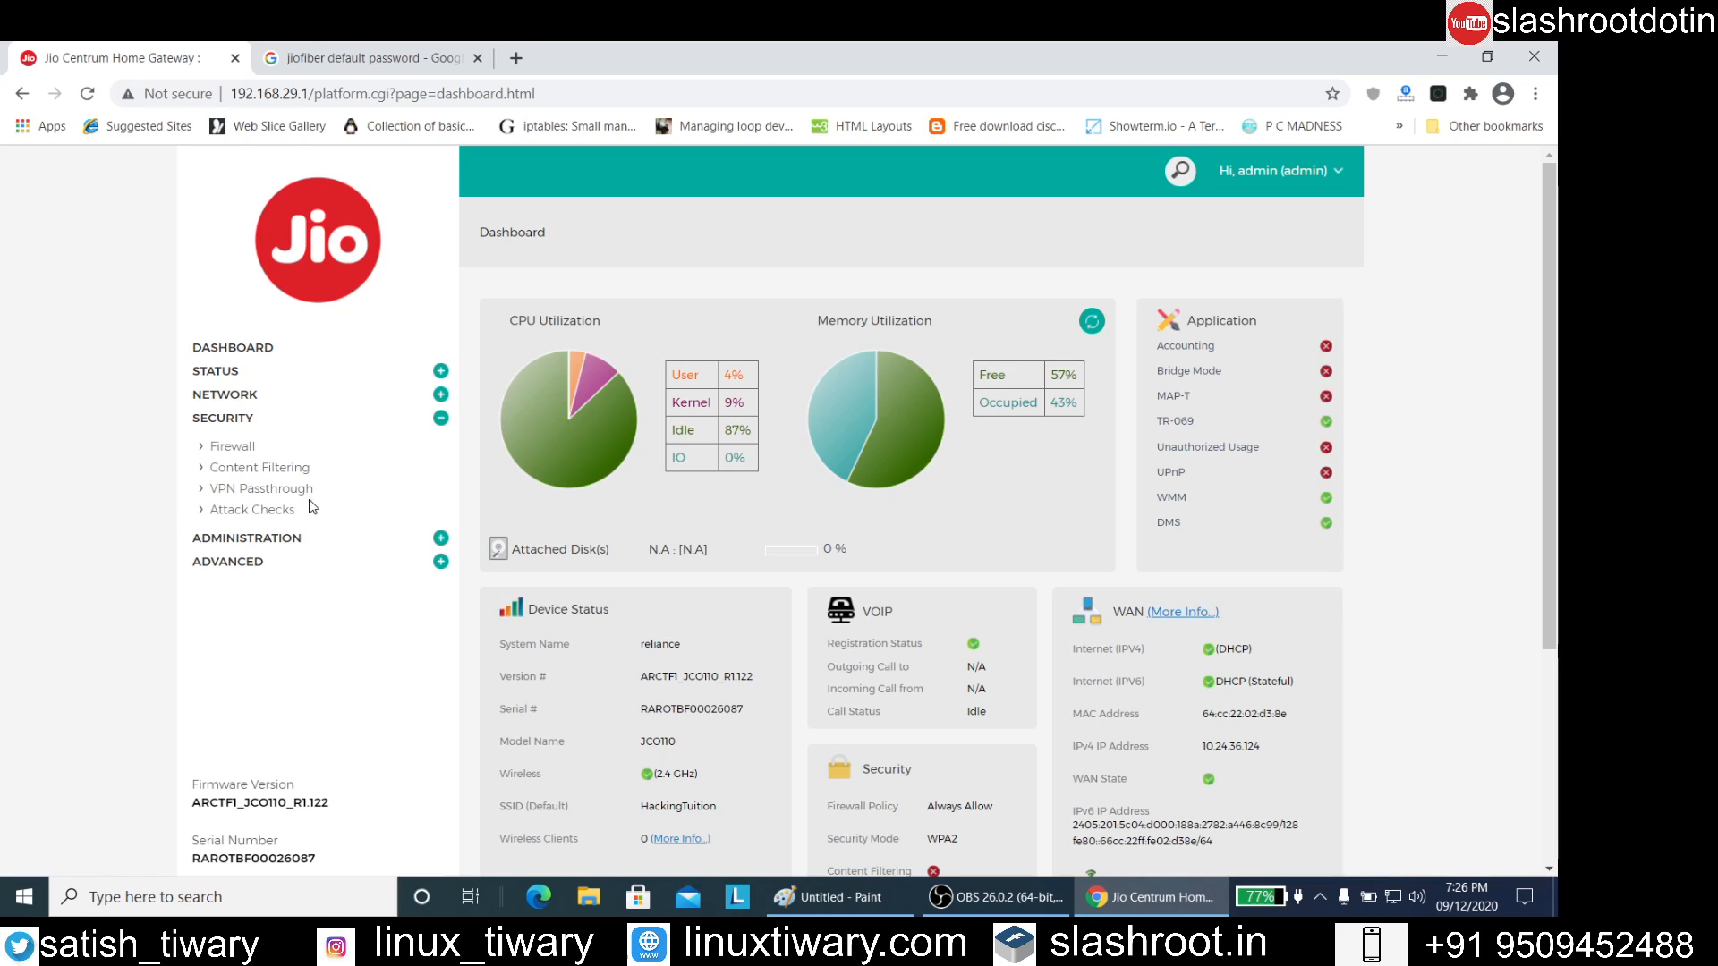
{"action": "left_click", "coordinate": [440, 396]}
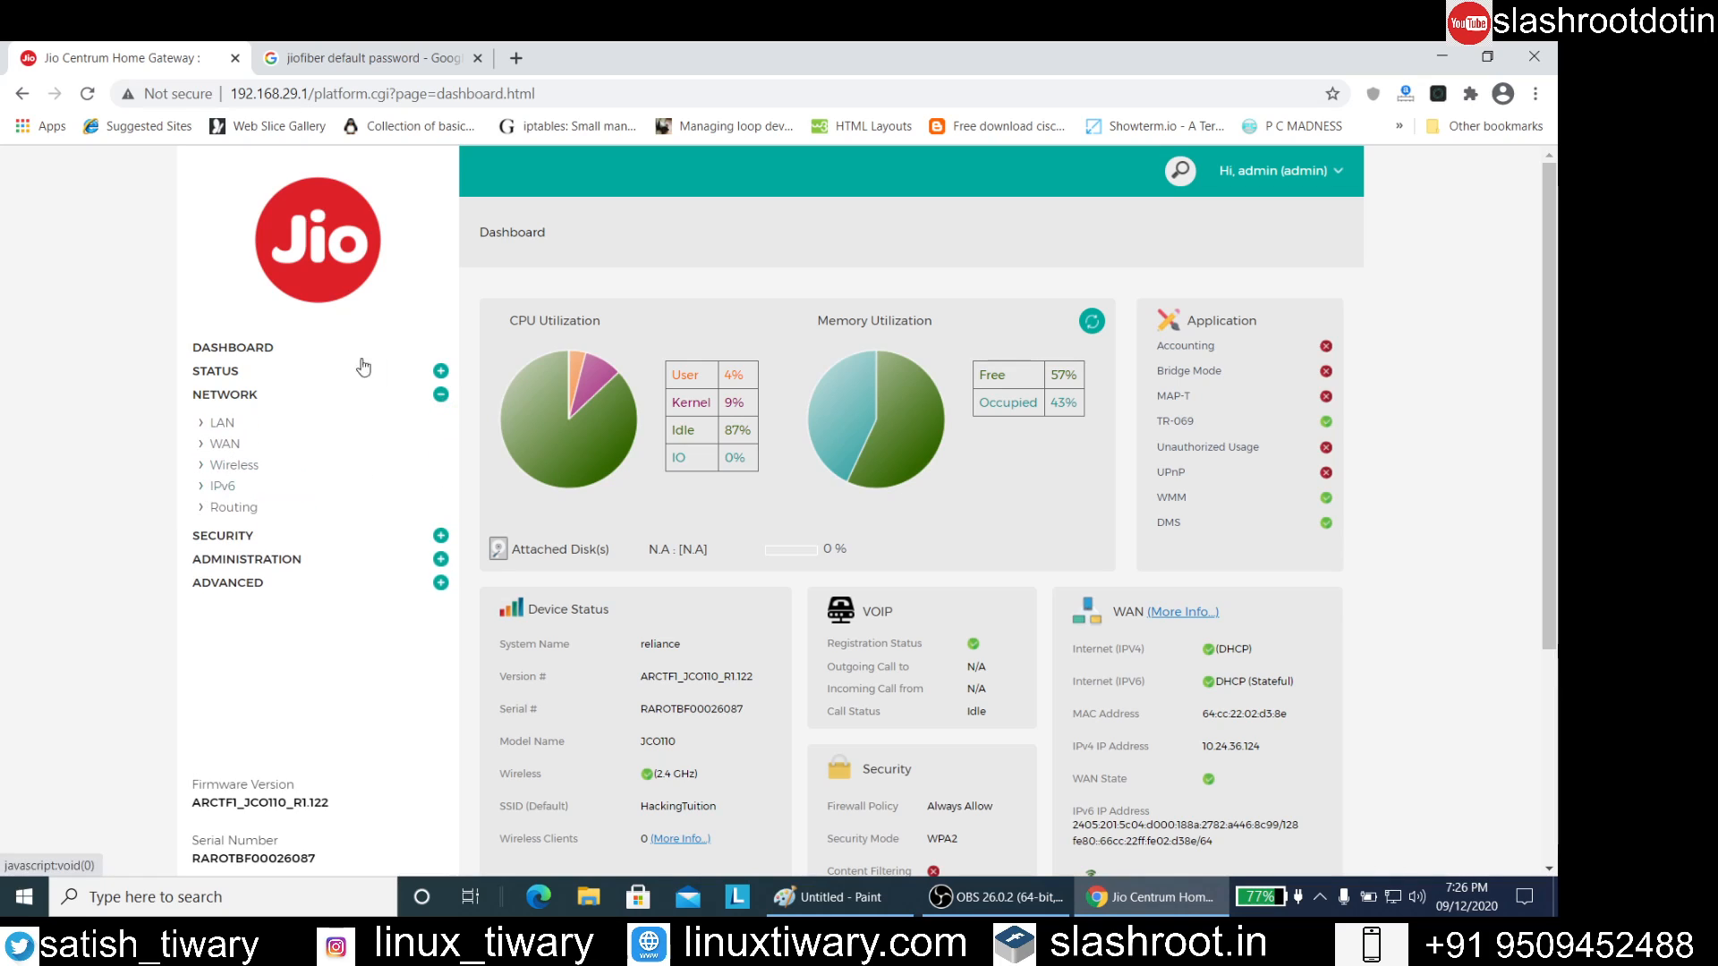
{"action": "left_click", "coordinate": [440, 372]}
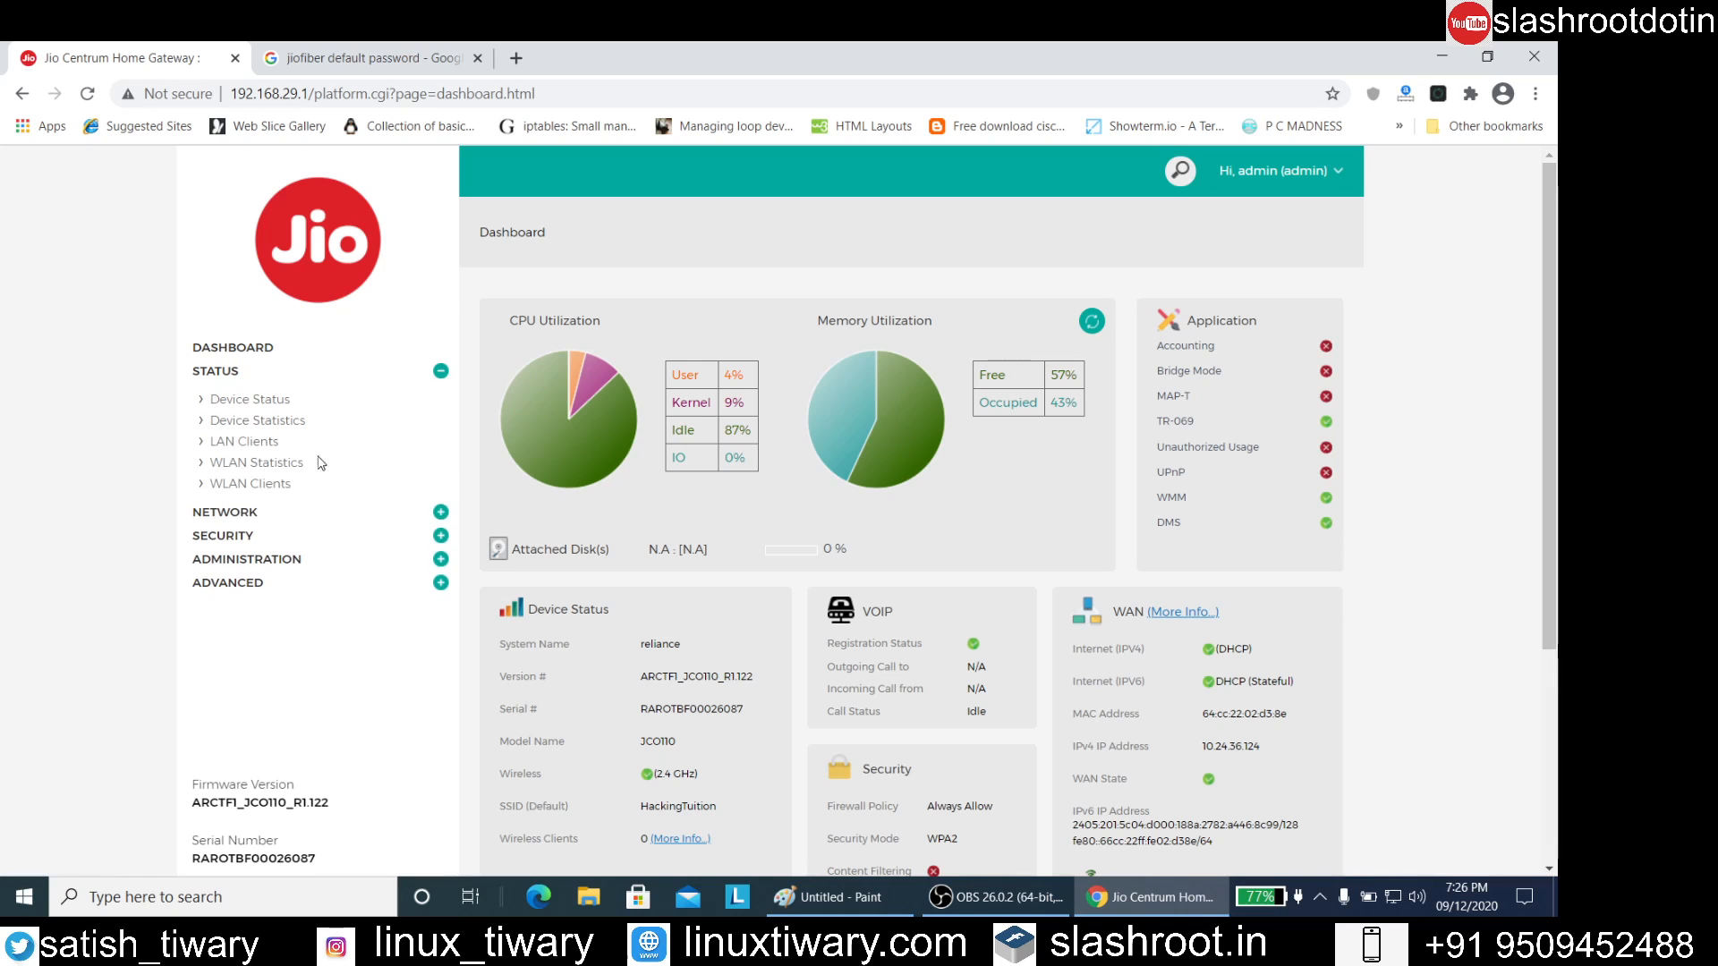
Glance over the dashboard once more and open the signed-in admin account's logout options
{"action": "scroll", "coordinate": [518, 510], "scroll_direction": "down", "scroll_amount": 4}
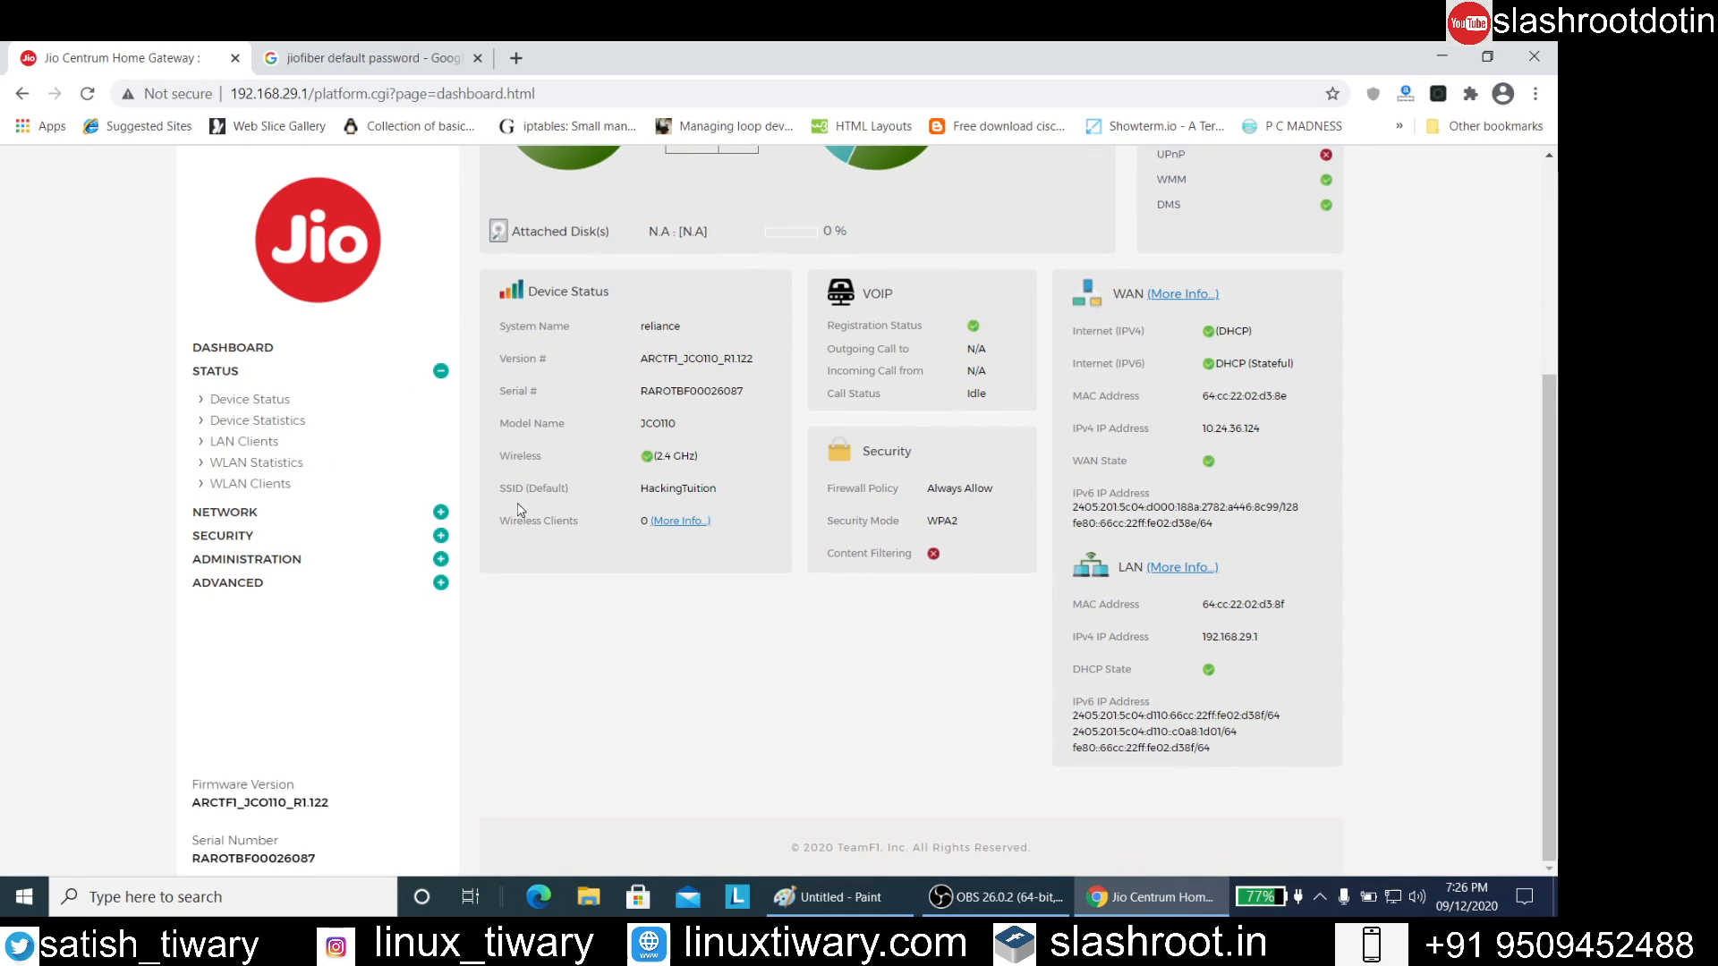
{"action": "scroll", "coordinate": [519, 510], "scroll_direction": "up", "scroll_amount": 4}
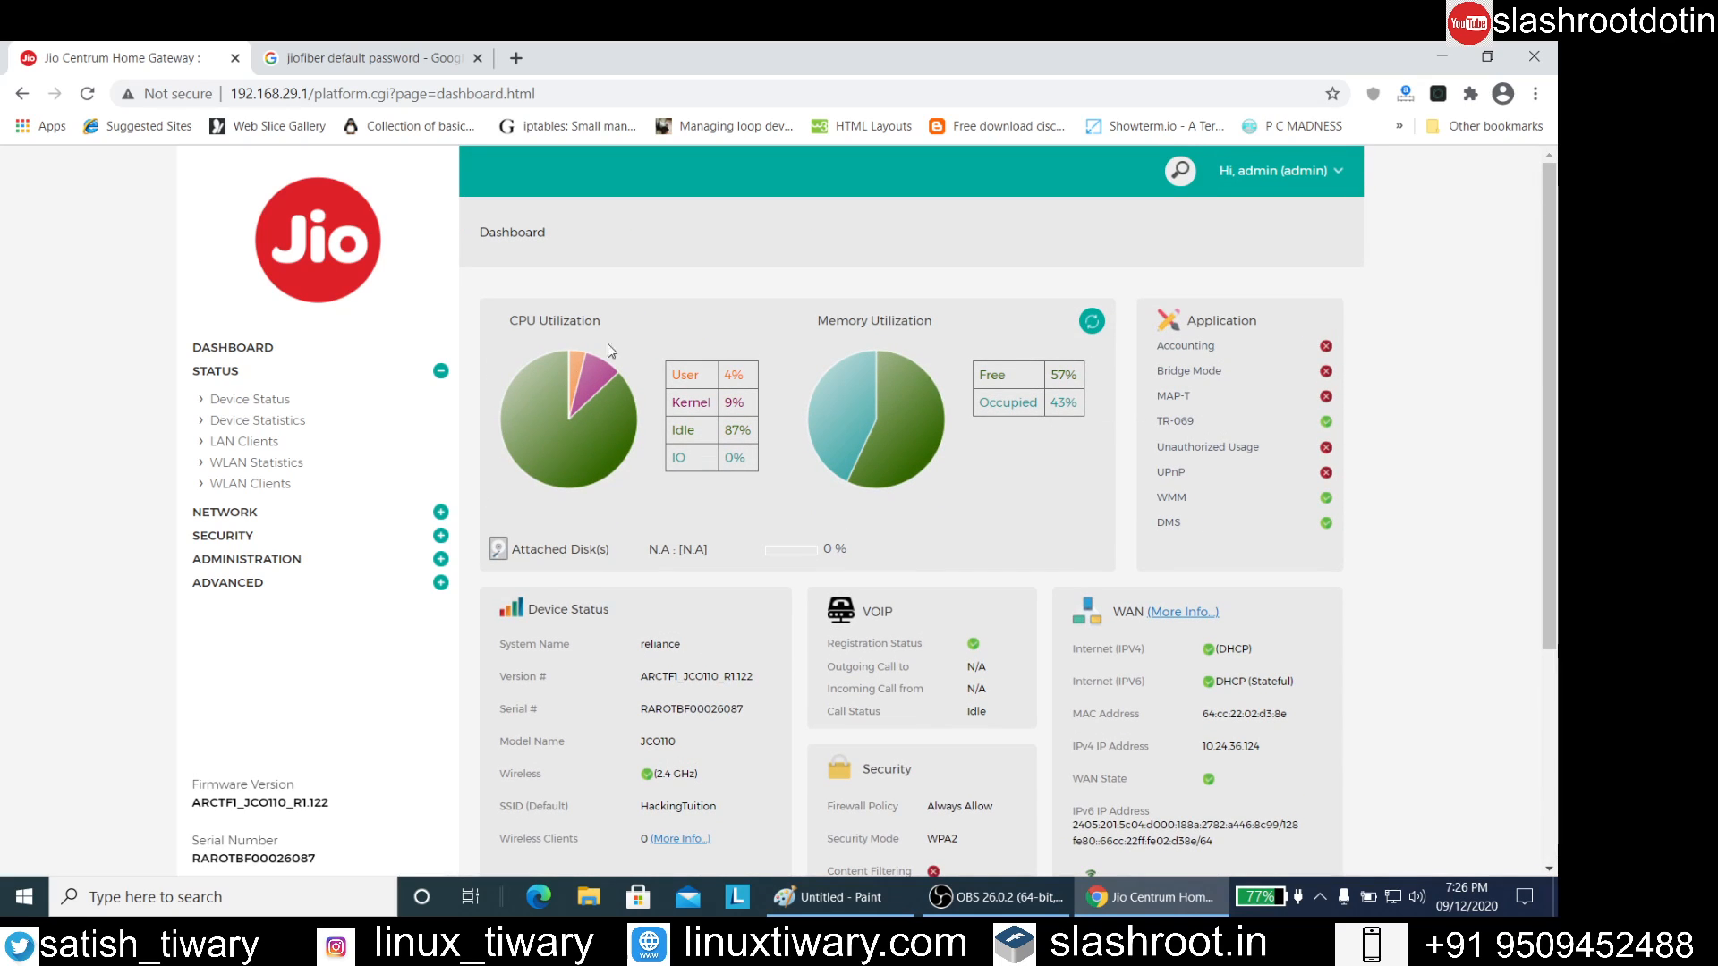
{"action": "left_click", "coordinate": [1310, 177]}
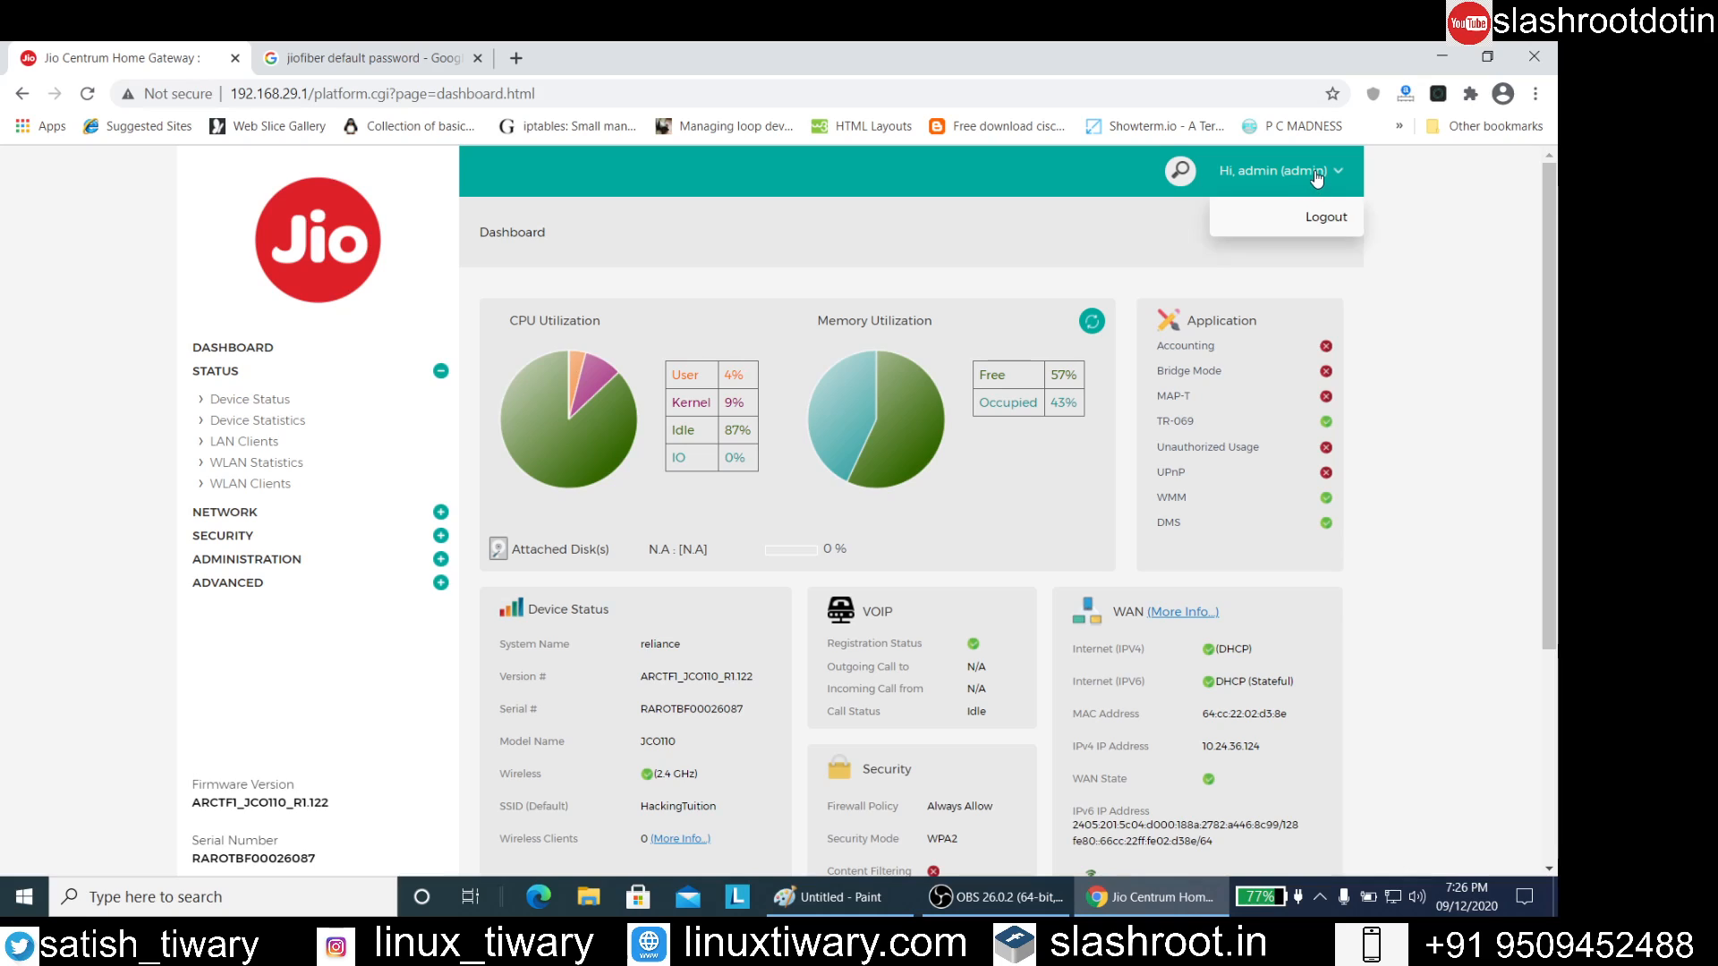